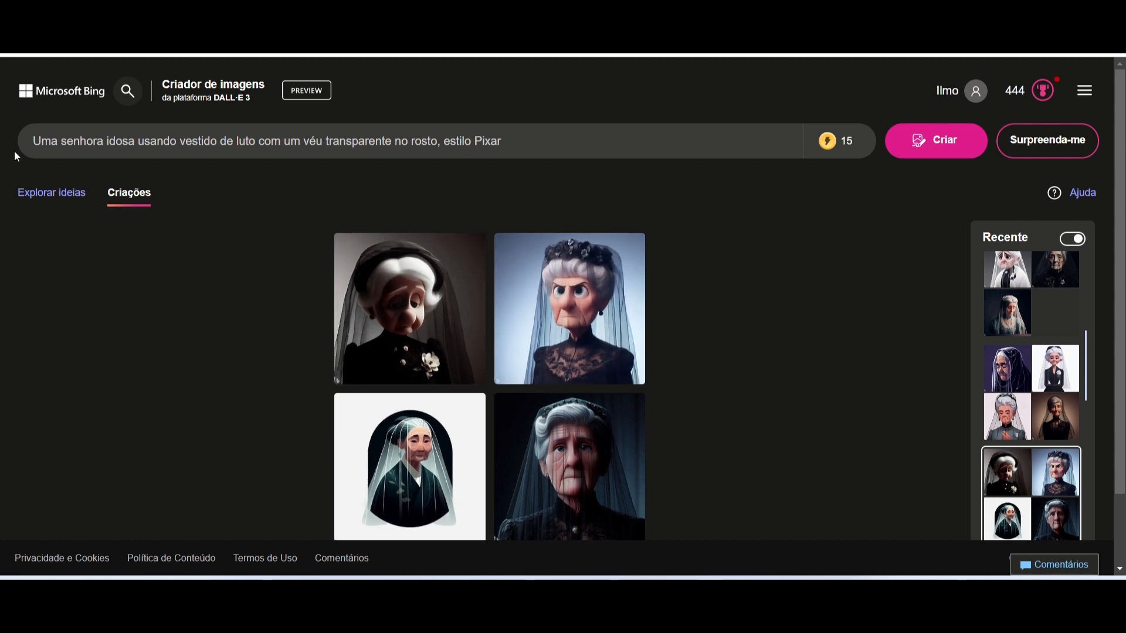
- View the enlarged images generated from the Portuguese prompt about an elderly lady in mourning dress with a transparent veil, Pixar style
click(63, 141)
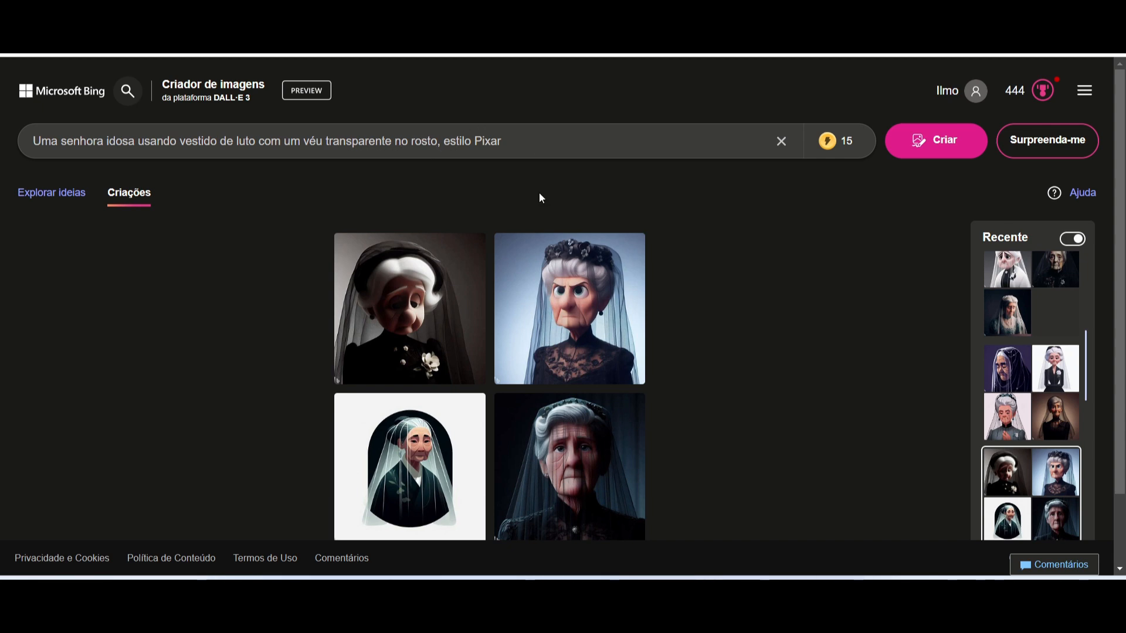
click(580, 317)
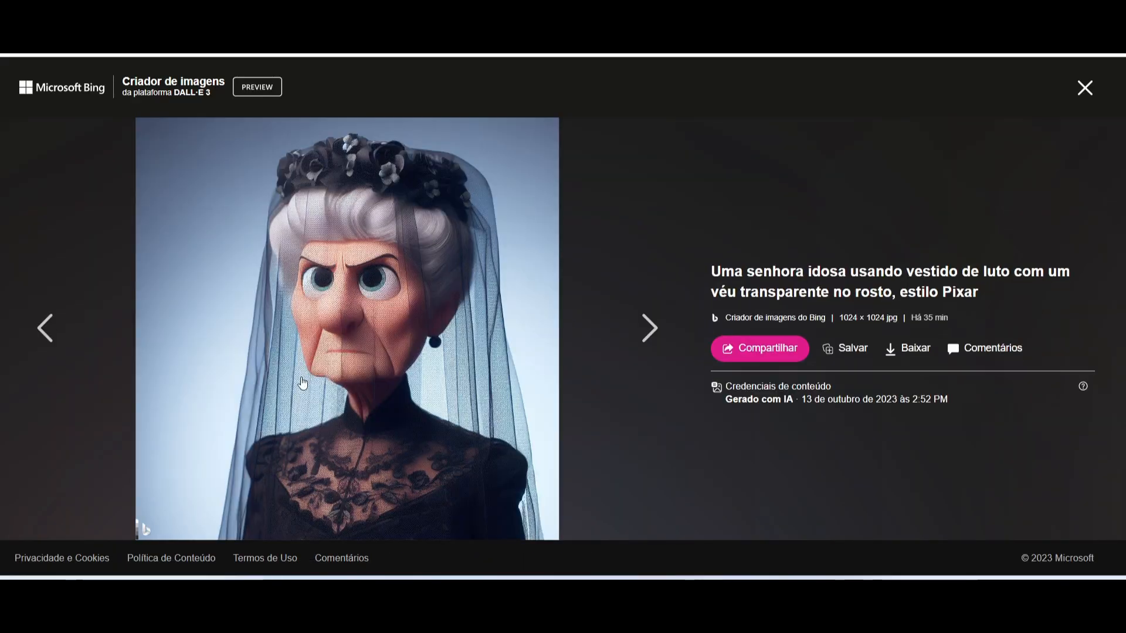
click(49, 328)
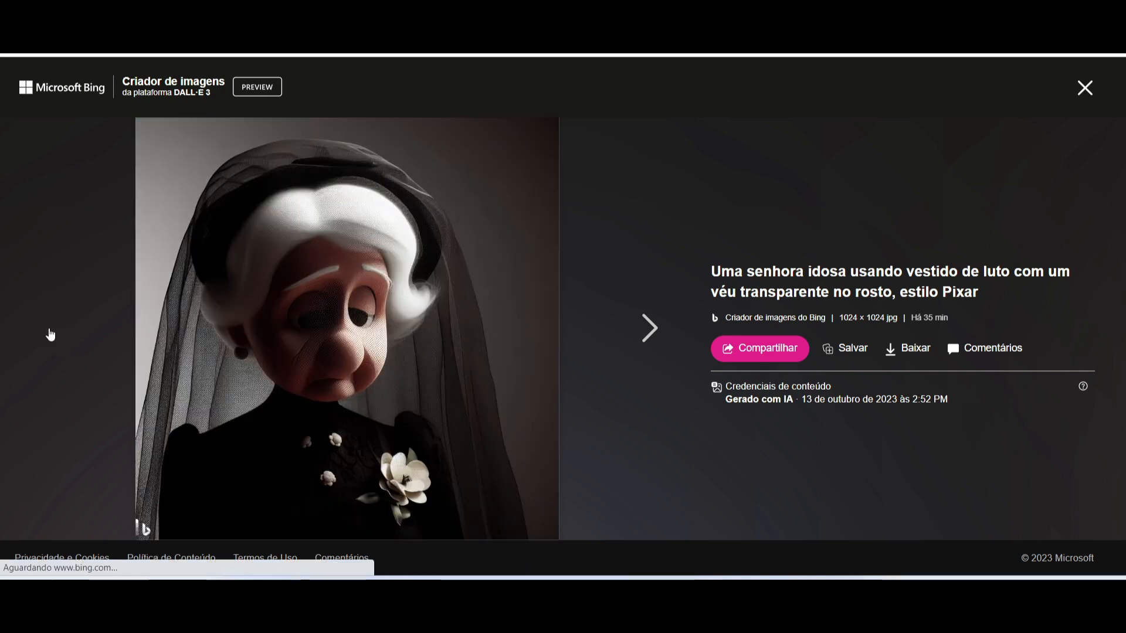
click(640, 342)
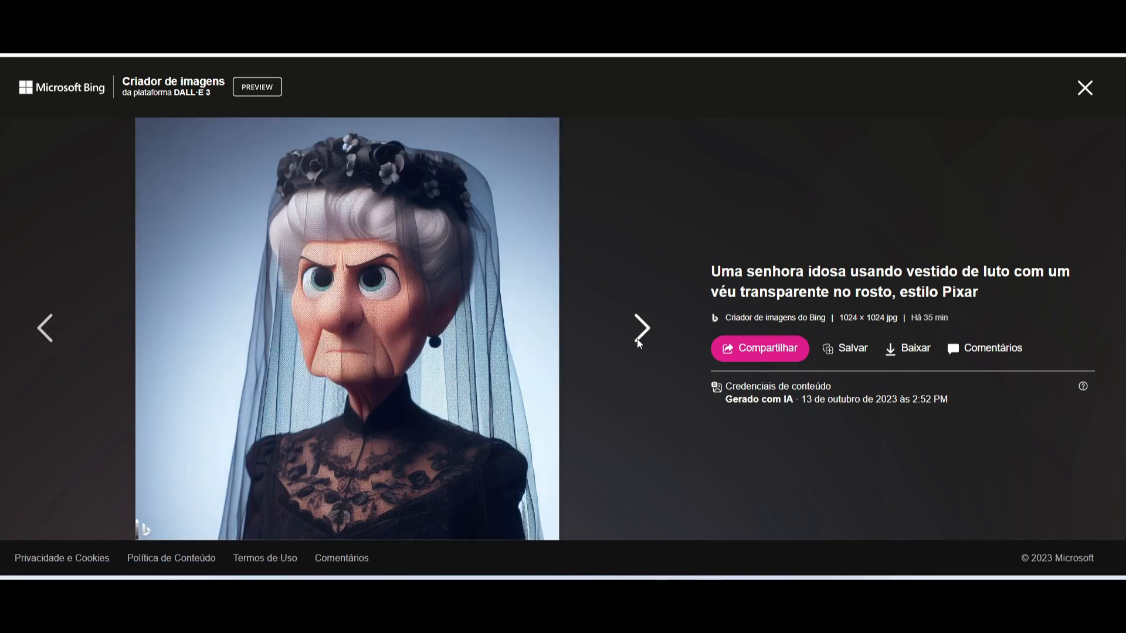
click(640, 328)
click(639, 331)
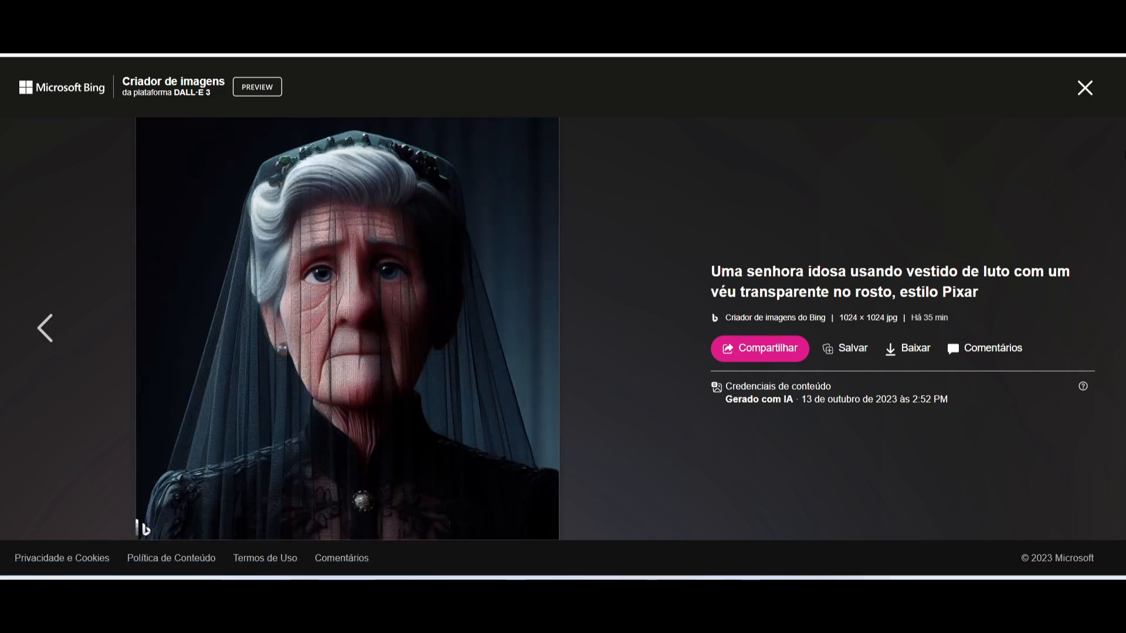
click(1085, 88)
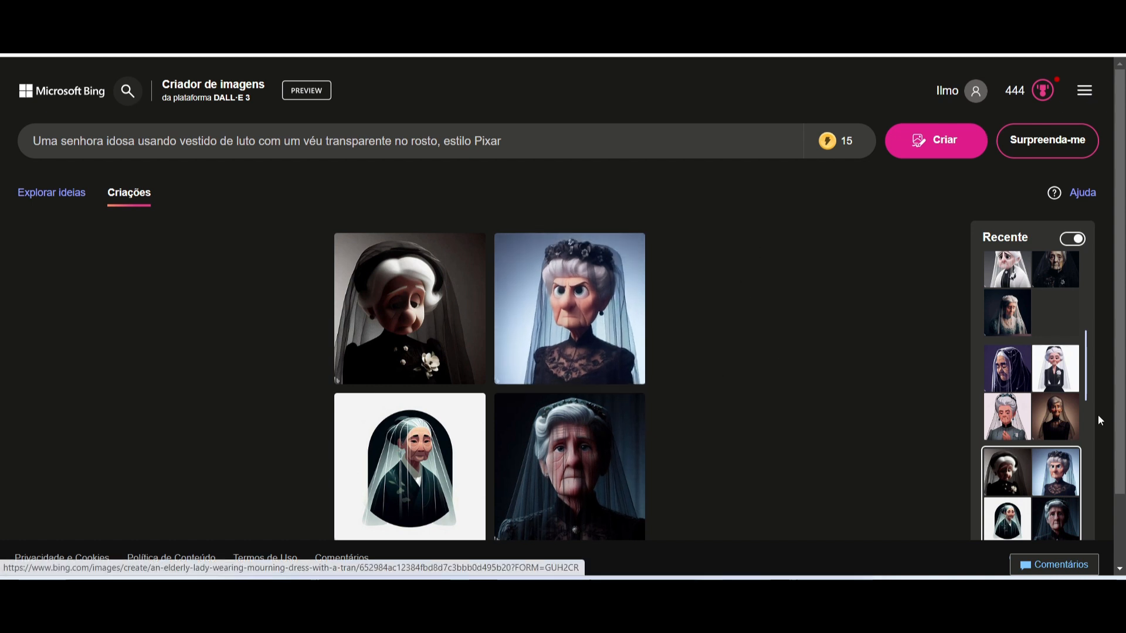
- Open the recent set for the English mourning dress and transparent veil prompt, and view its four images enlarged
click(1042, 400)
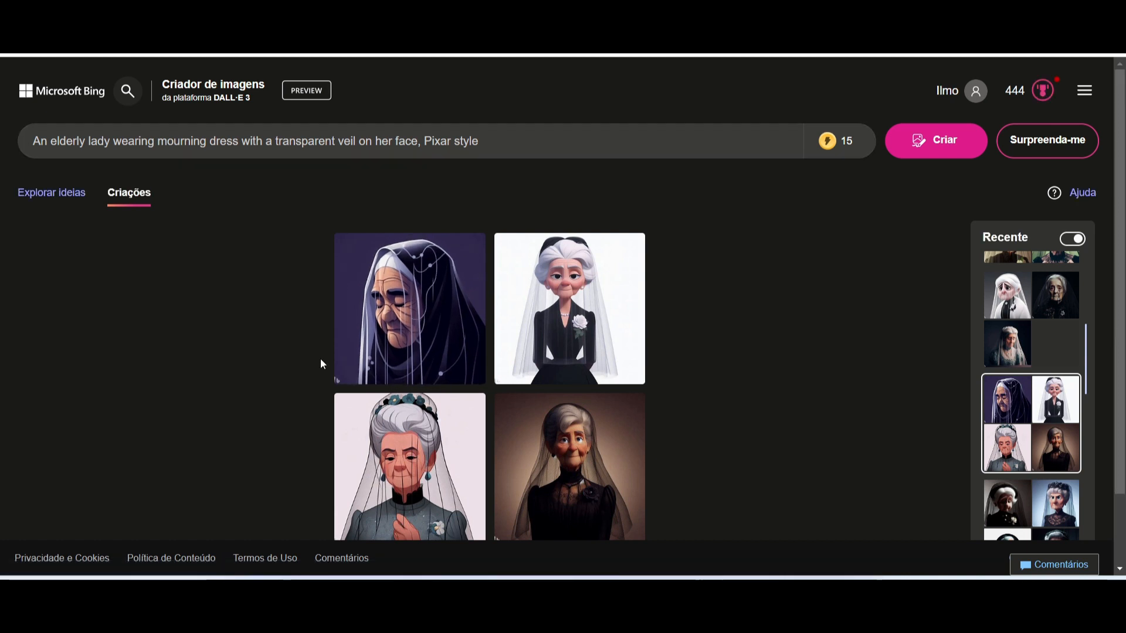
scroll(502, 460, down, 2)
scroll(503, 403, up, 2)
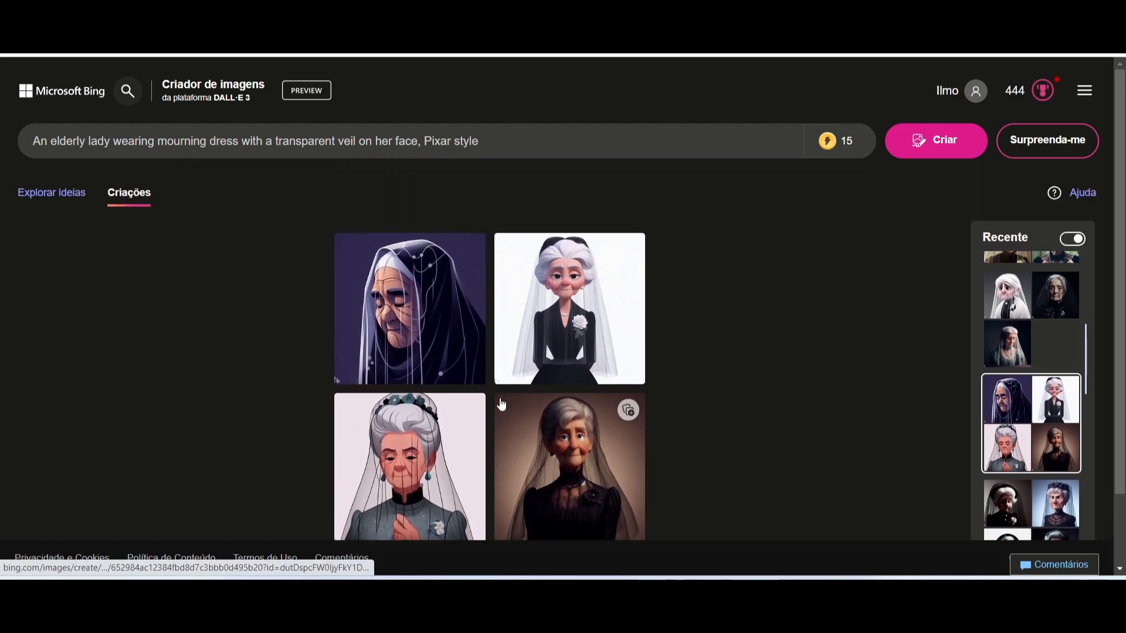
click(535, 330)
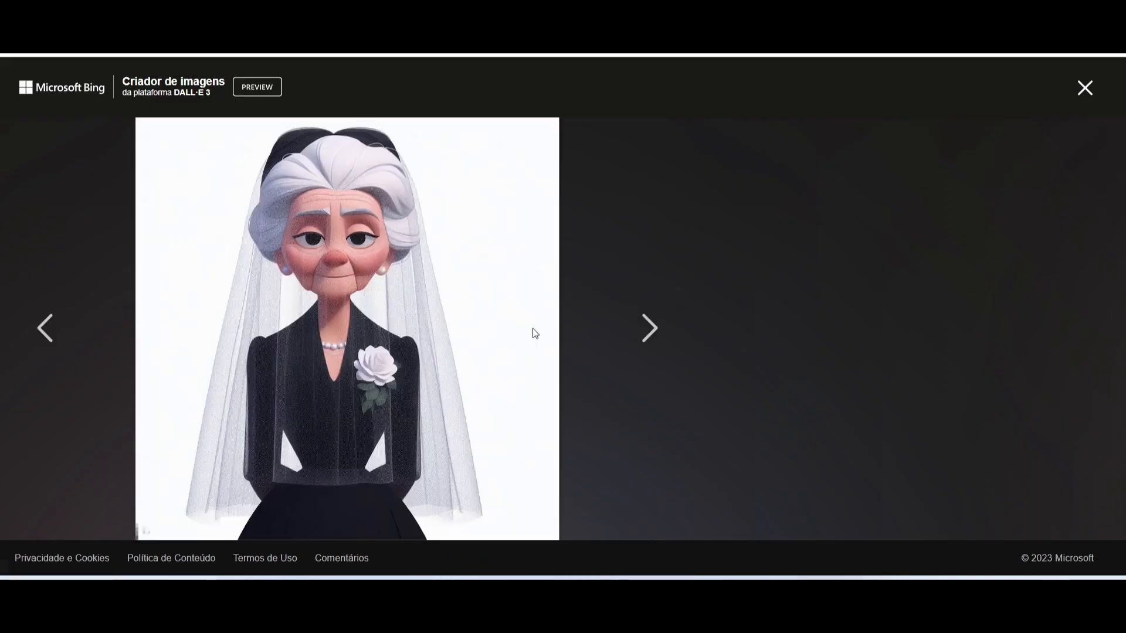
click(53, 332)
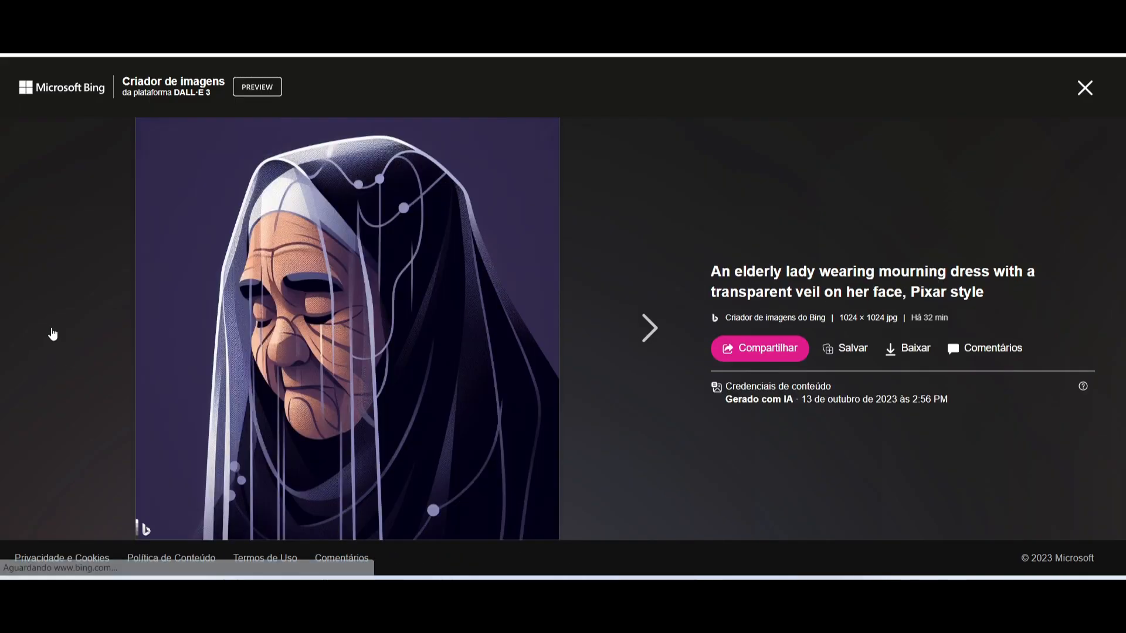
click(638, 332)
click(638, 329)
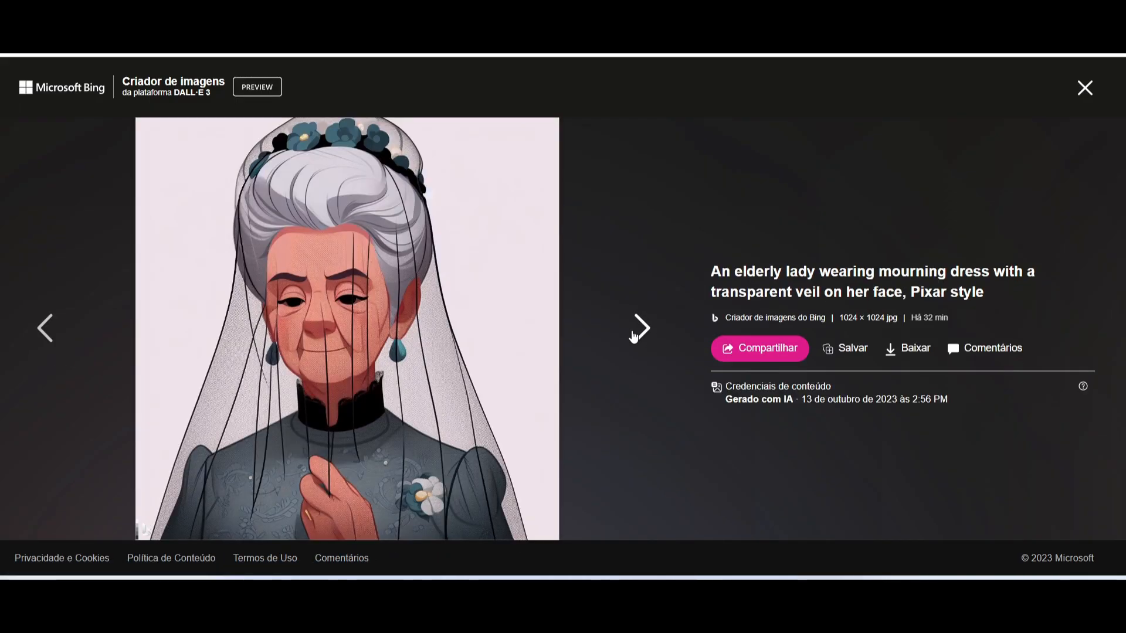
click(637, 330)
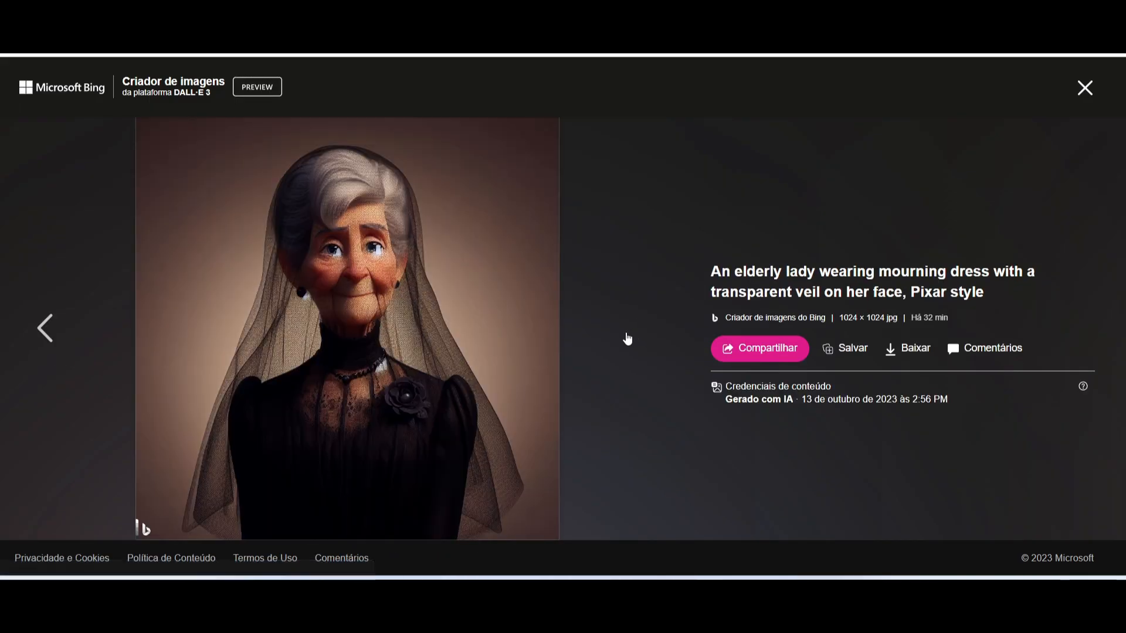
click(1084, 88)
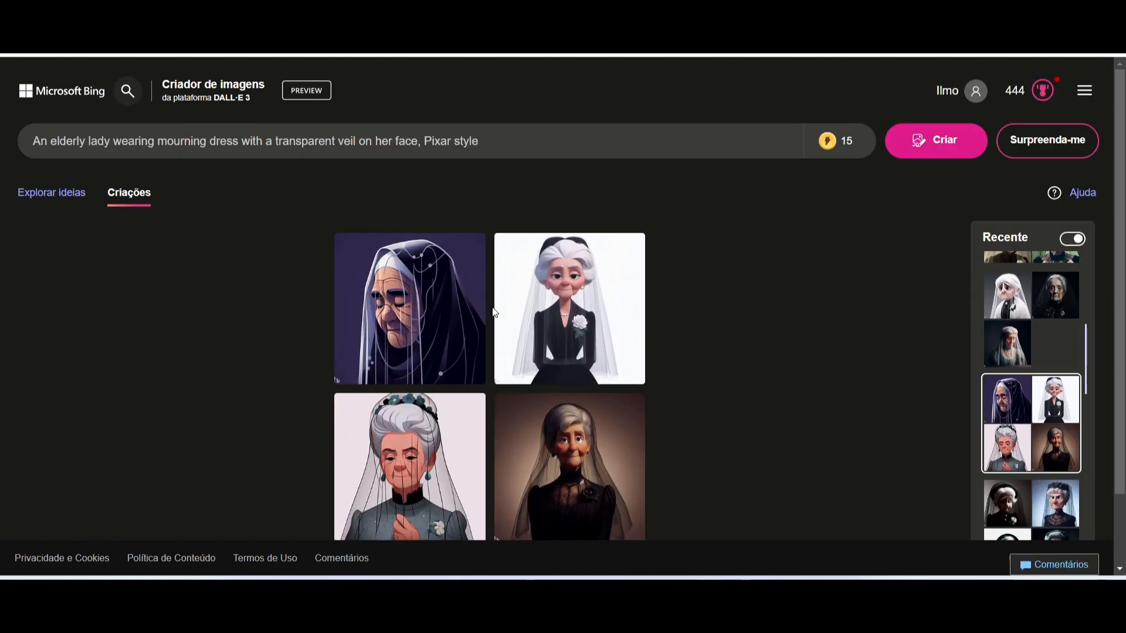
- Review the recent veiled elderly lady sets for the "very sad", "very happy" and "very angry" prompt variations
click(1050, 328)
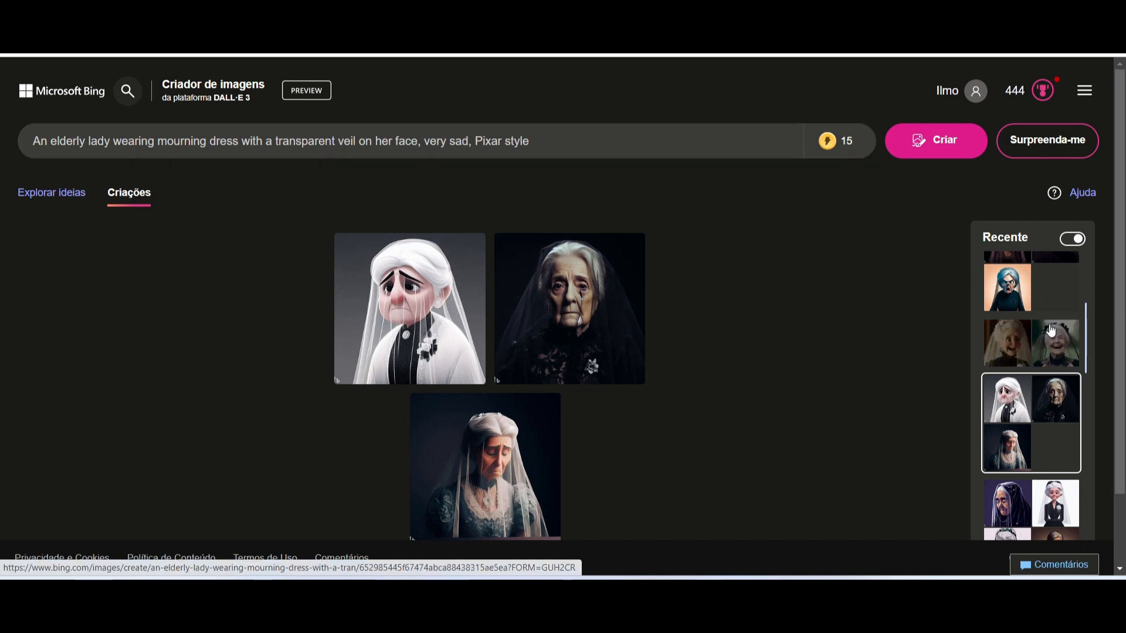
click(1036, 339)
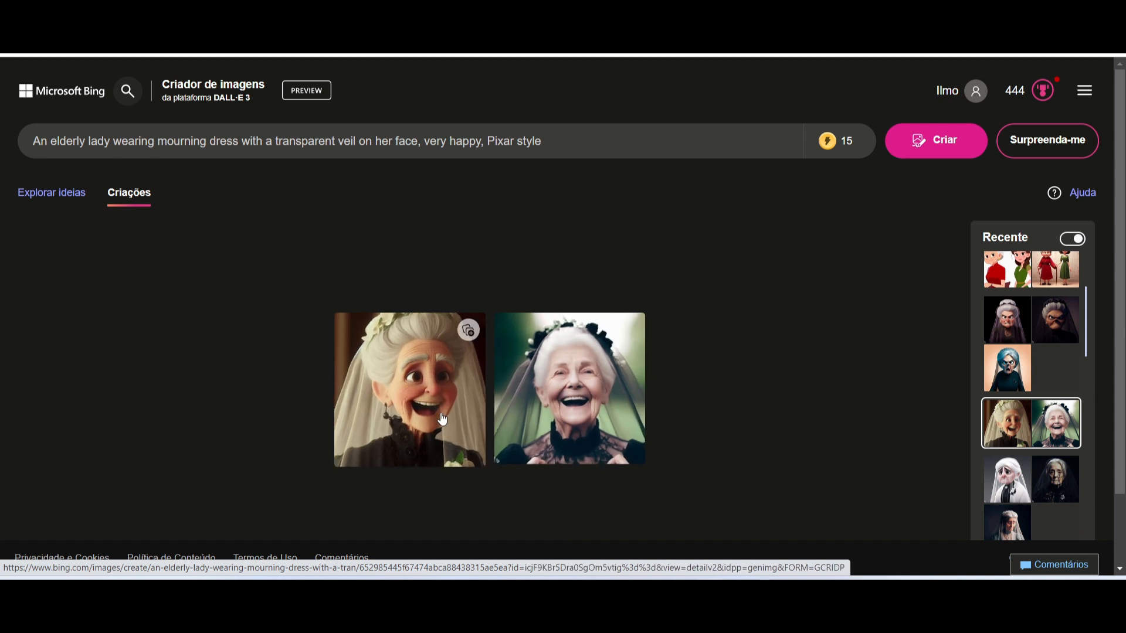
click(1010, 342)
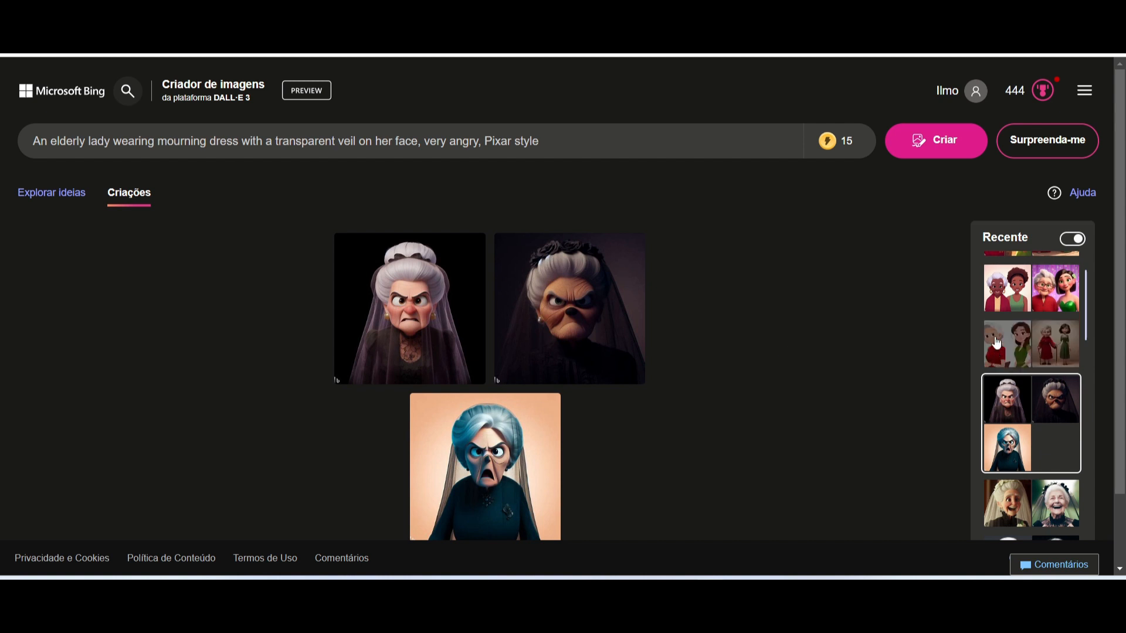
- Open the recent set of an elderly lady in red and a young woman in green "at 60's", and view both images enlarged
scroll(1016, 347, up, 2)
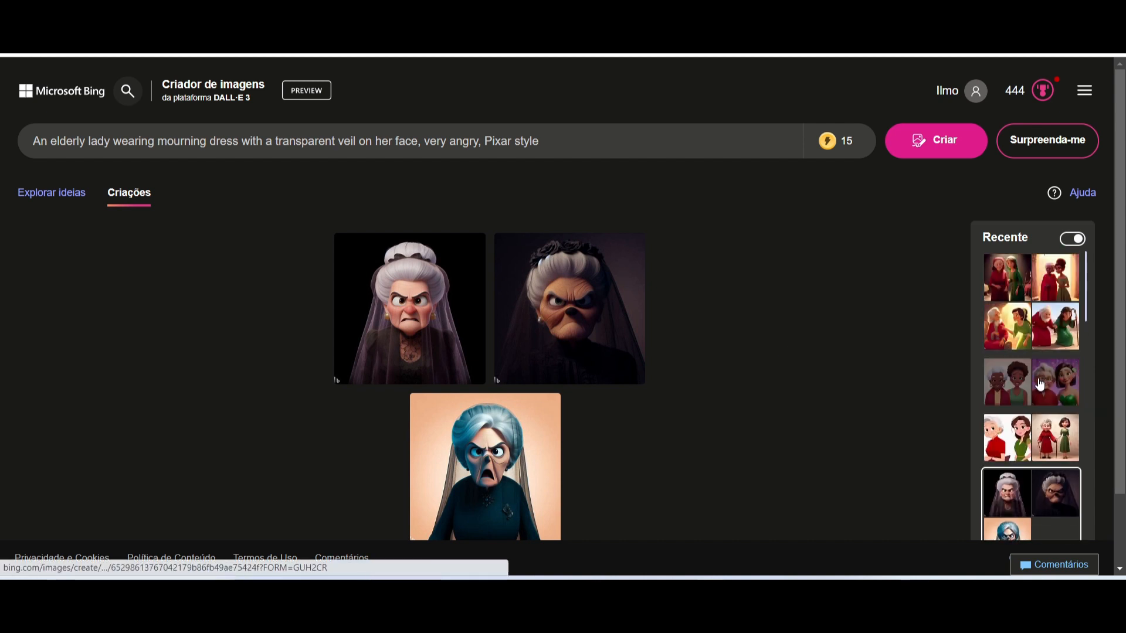
scroll(1039, 384, down, 1)
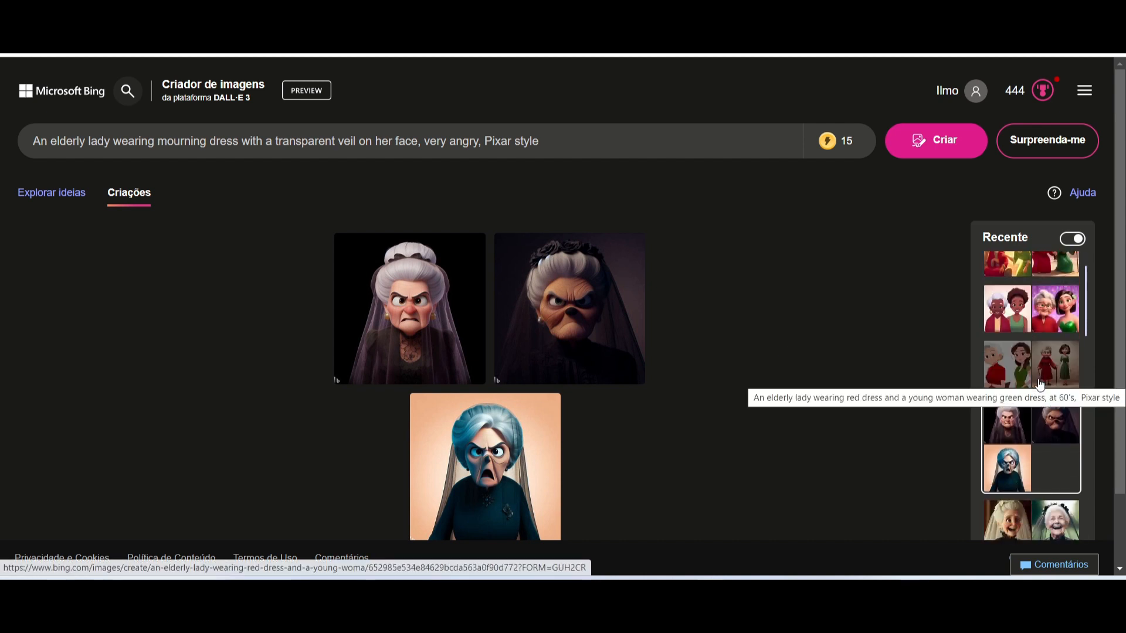
click(1039, 384)
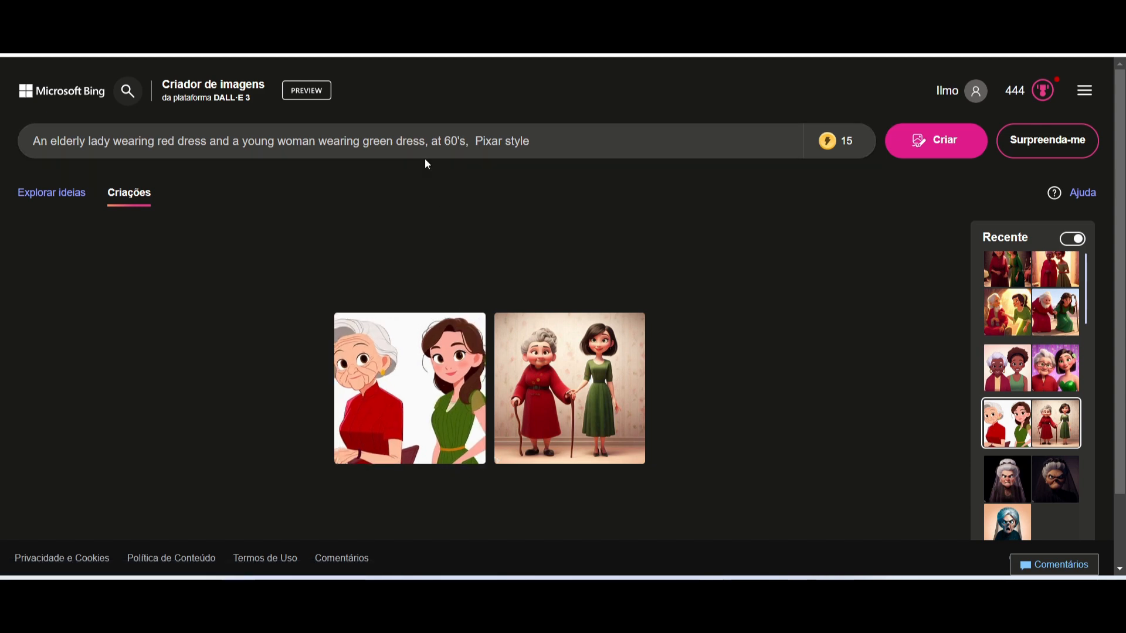
click(446, 404)
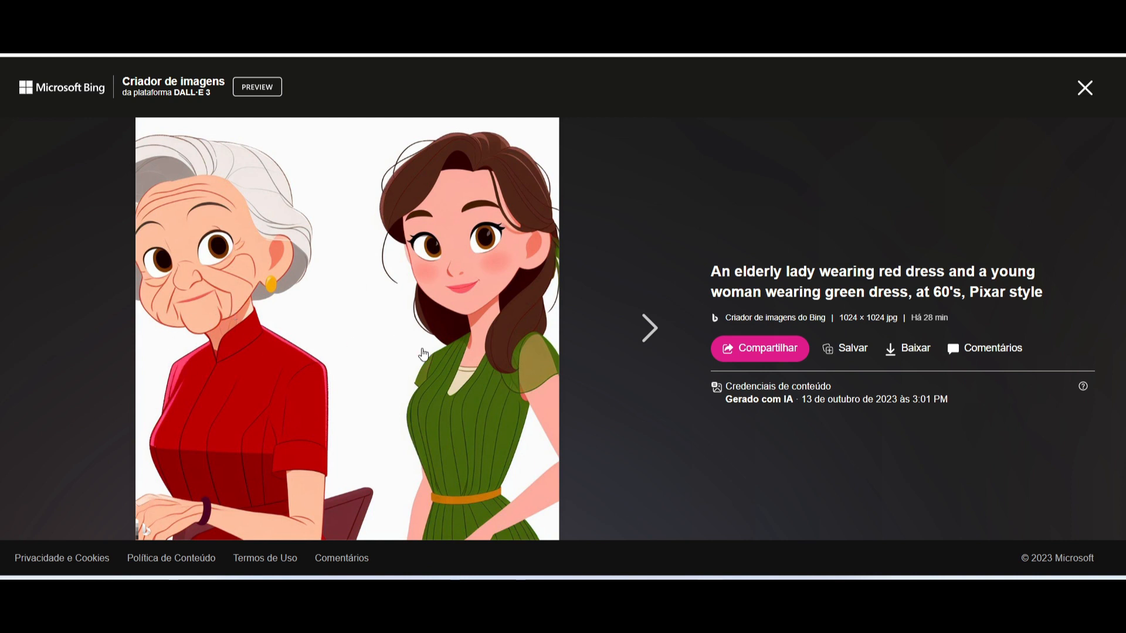
click(642, 329)
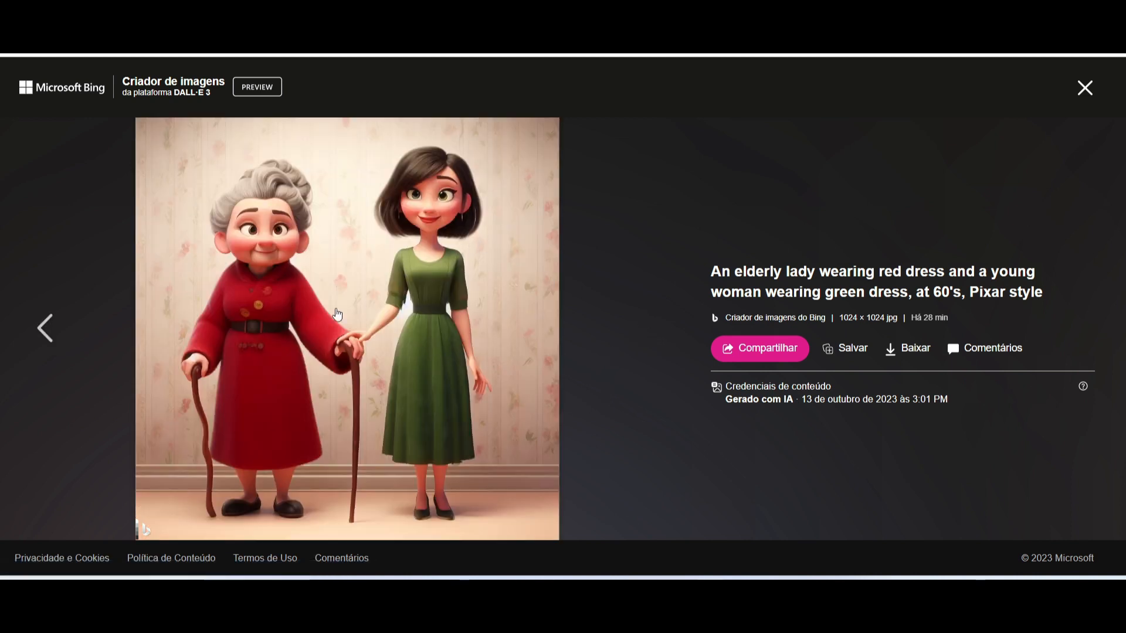
click(1085, 88)
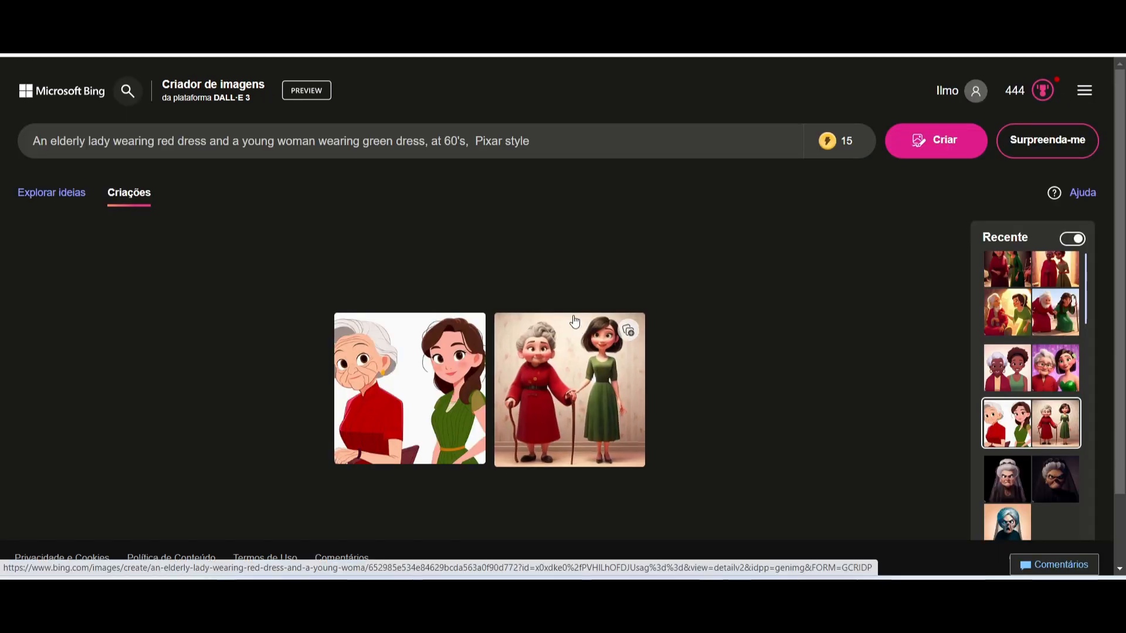
- Open the "at 2000's" version of the red and green dress set and enlarge the image with the purple background
click(1041, 359)
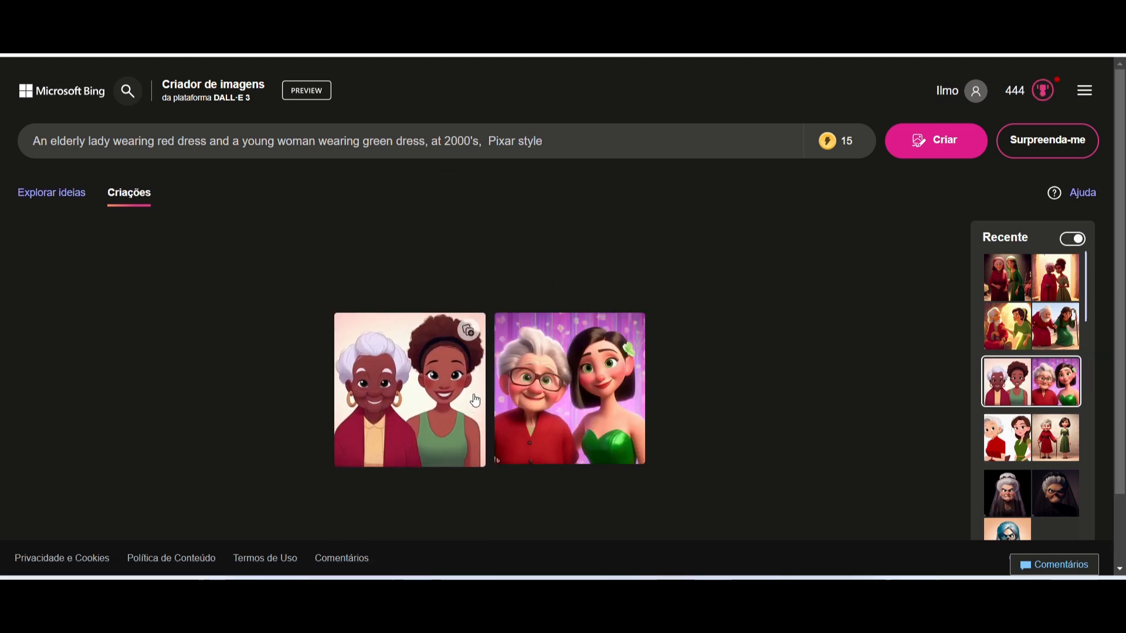
click(561, 414)
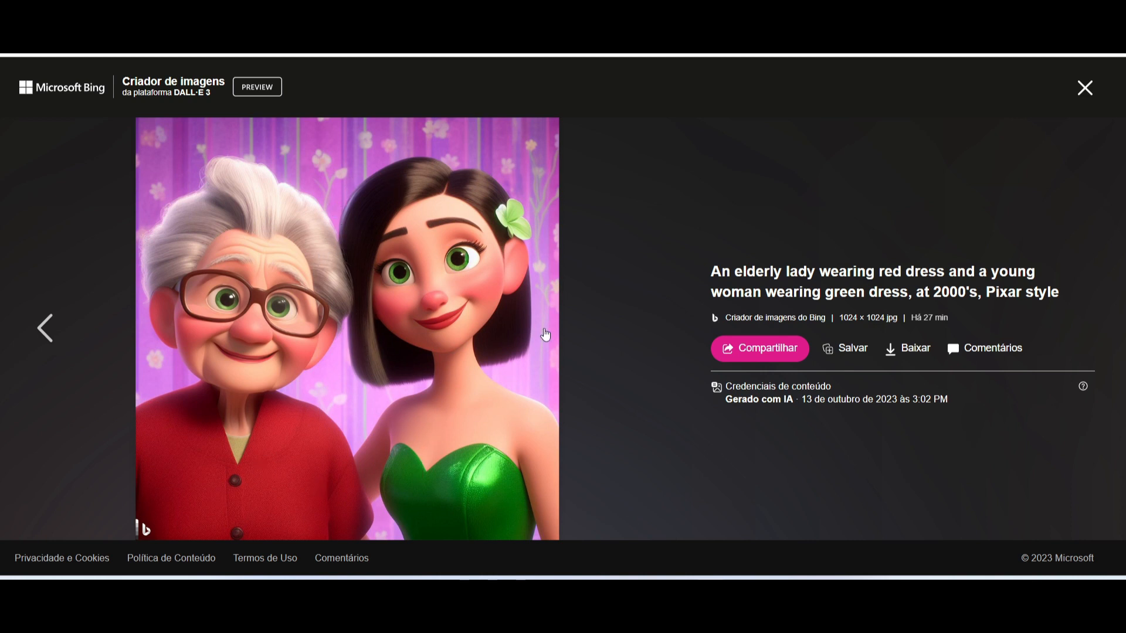
click(1085, 95)
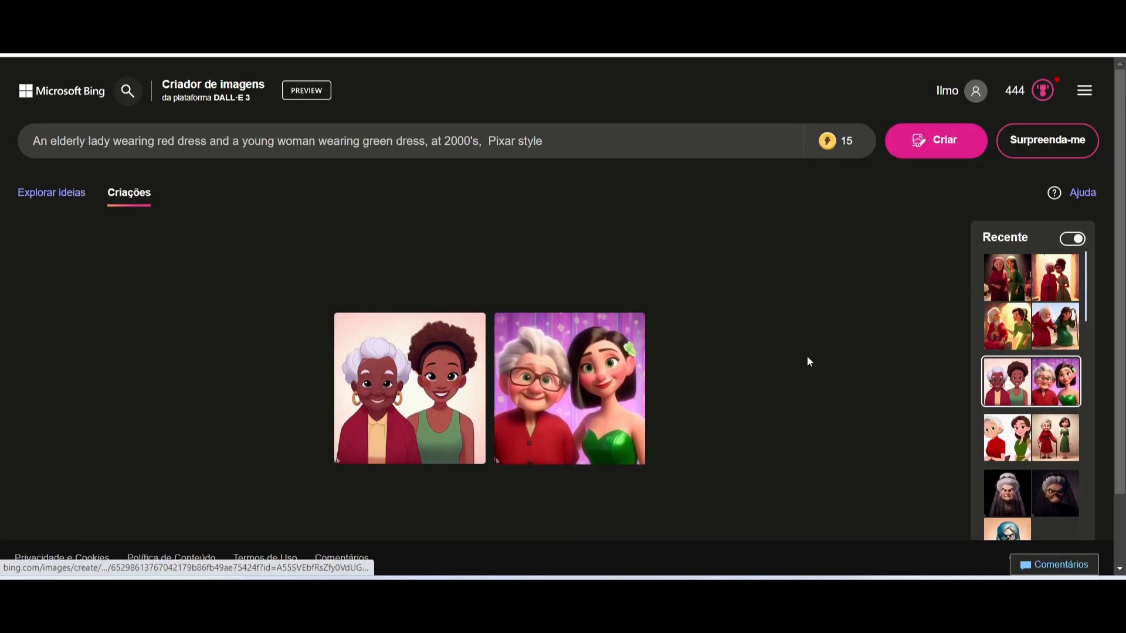
- Open the "at biblical times" version of the red and green dress set and browse through its enlarged images
click(1032, 309)
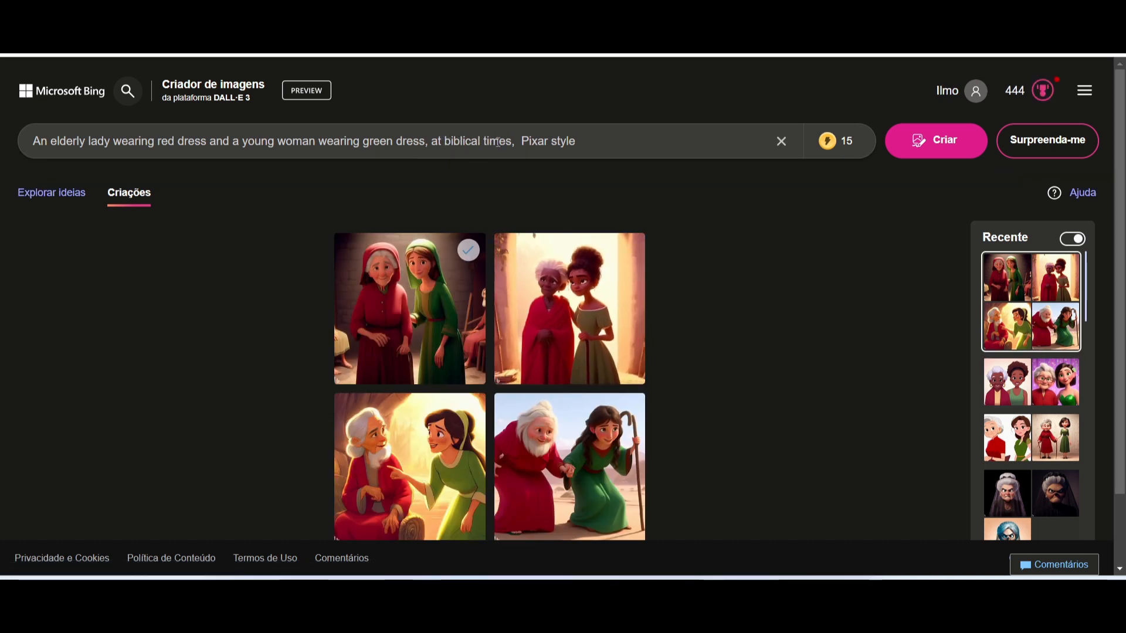
click(424, 330)
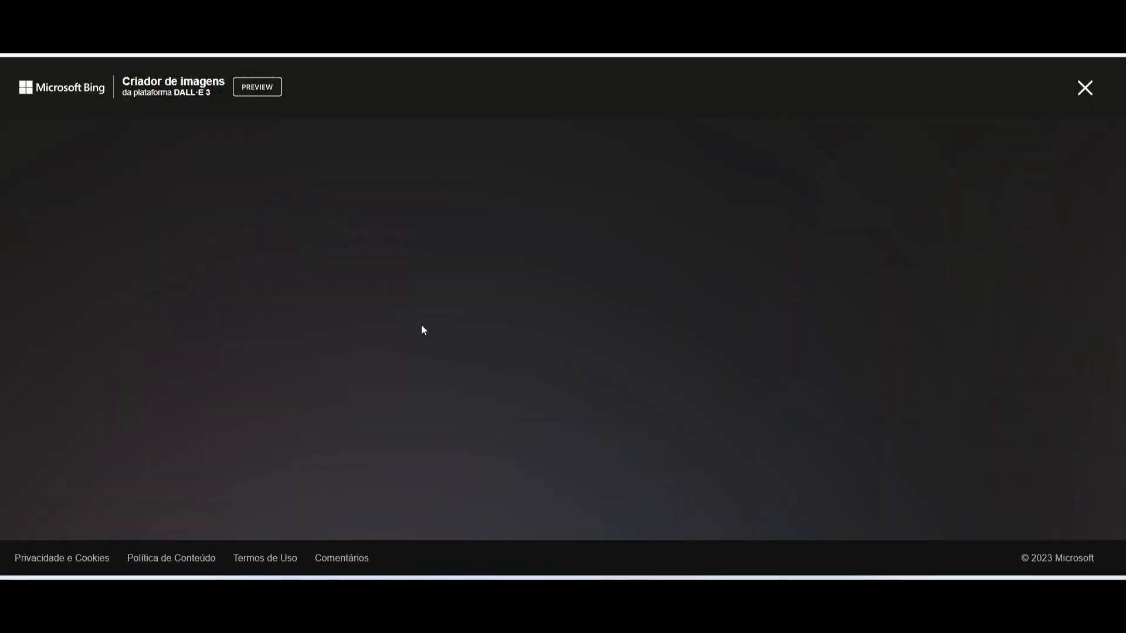
click(638, 333)
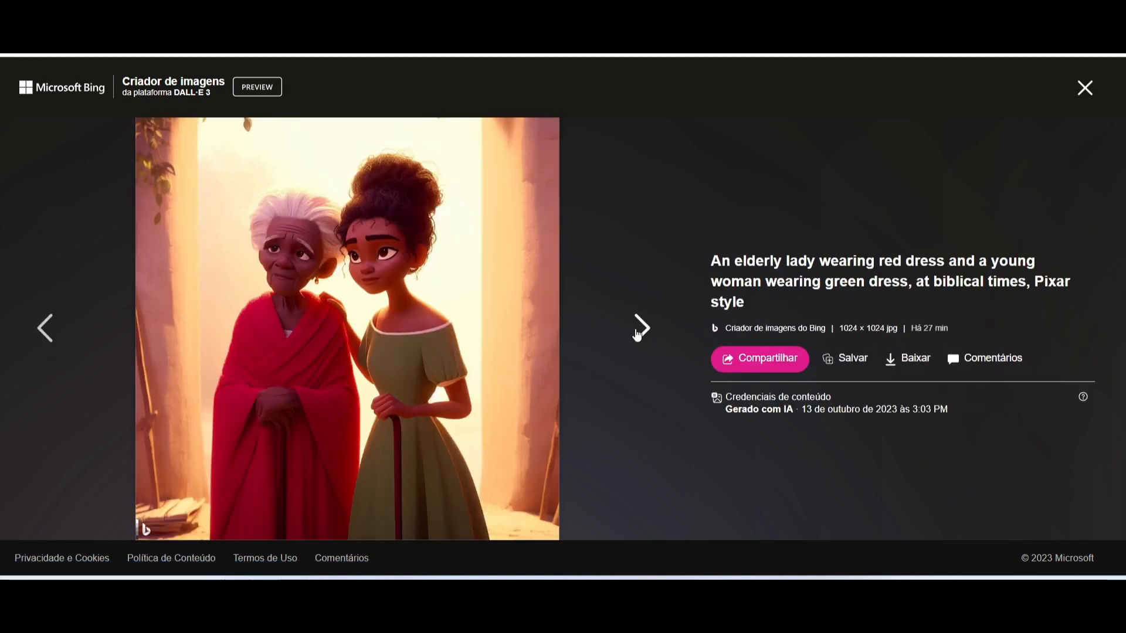
click(638, 333)
click(638, 333)
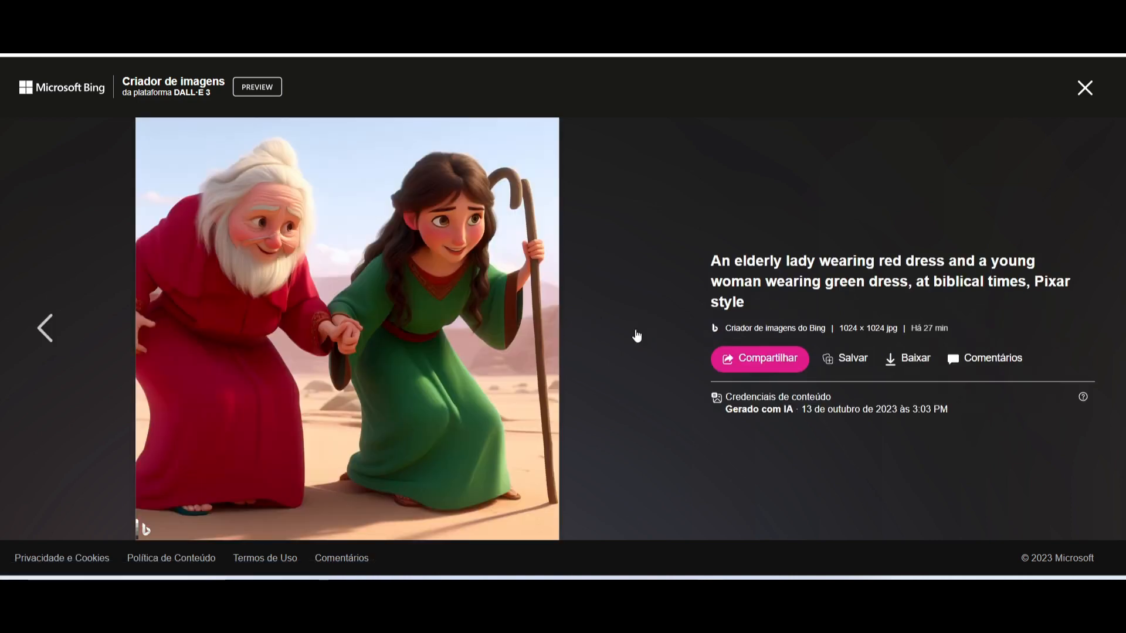
click(1085, 89)
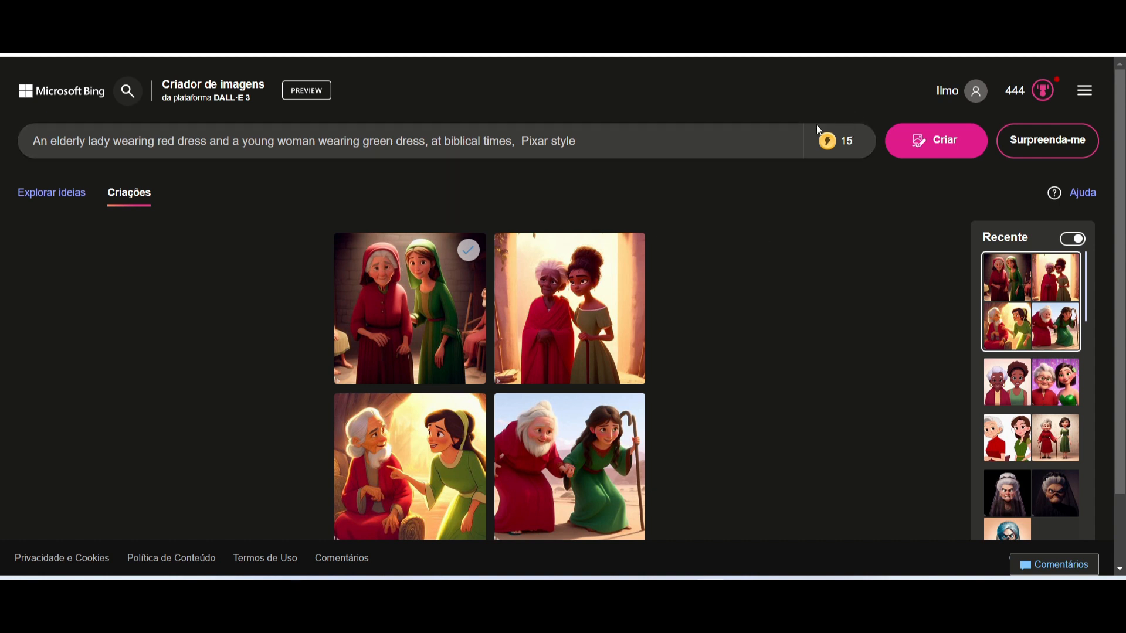
- Check the boost tokens, and view the saved-collection options of the biblical-times image with both women wearing head coverings
mouse_move(856, 132)
mouse_move(835, 160)
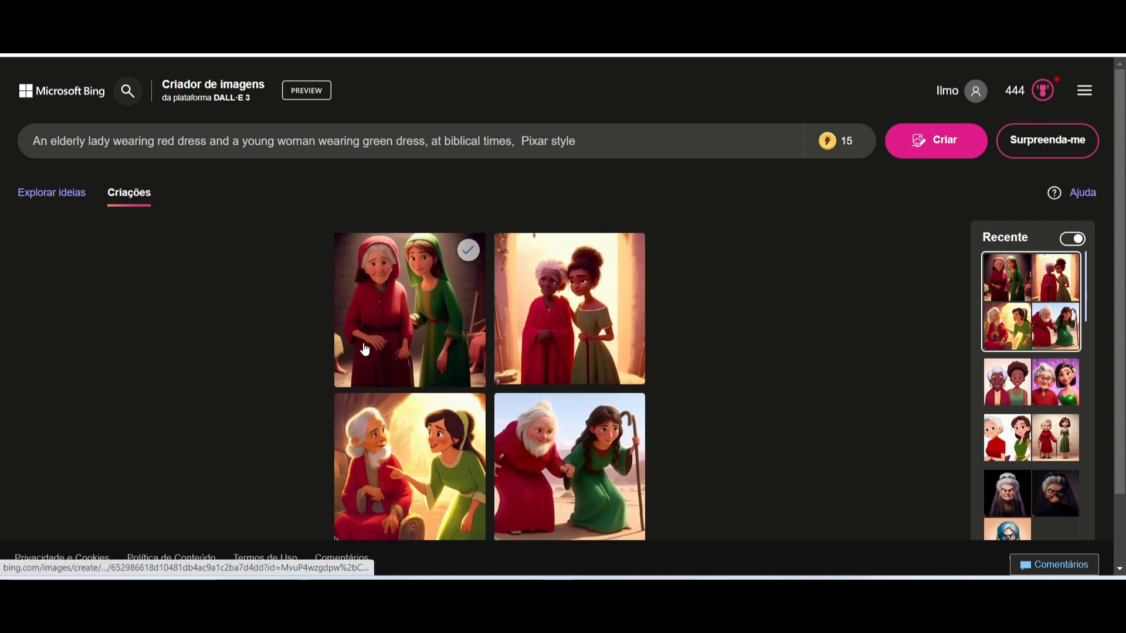
click(407, 319)
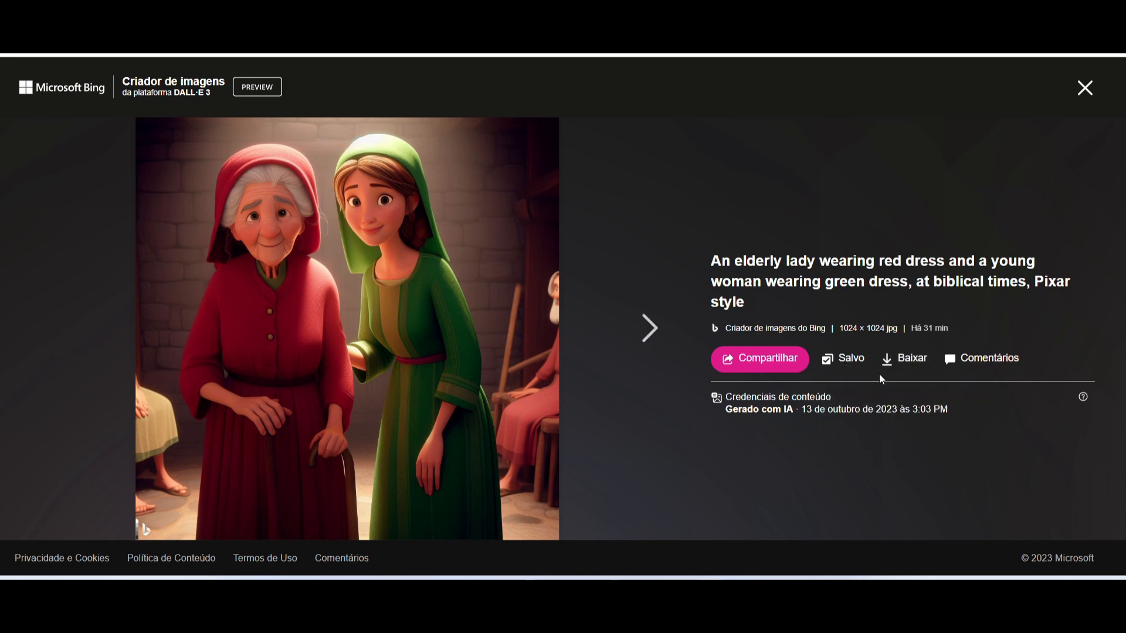
mouse_move(866, 364)
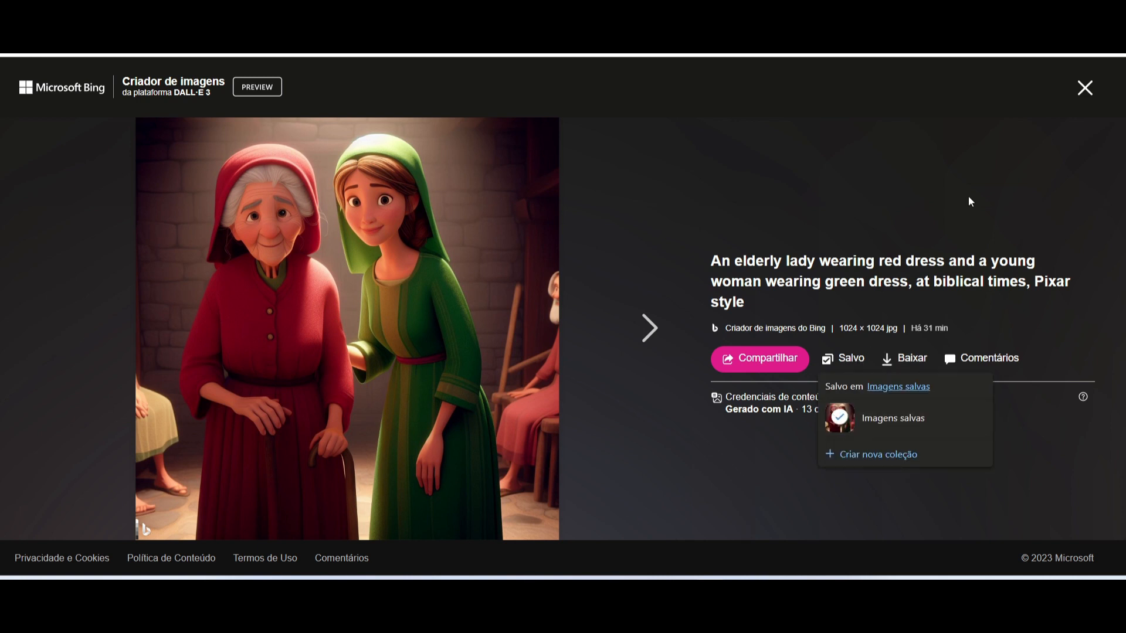
click(1085, 88)
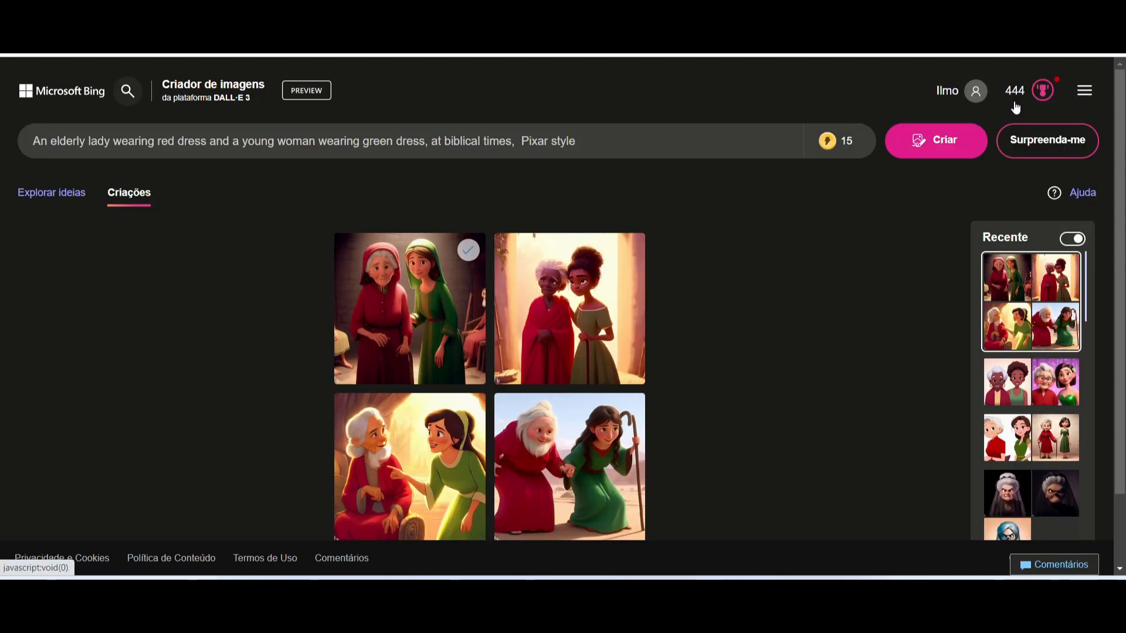
- Leave the image creator and open the account's Bing profile page
click(1084, 91)
click(932, 291)
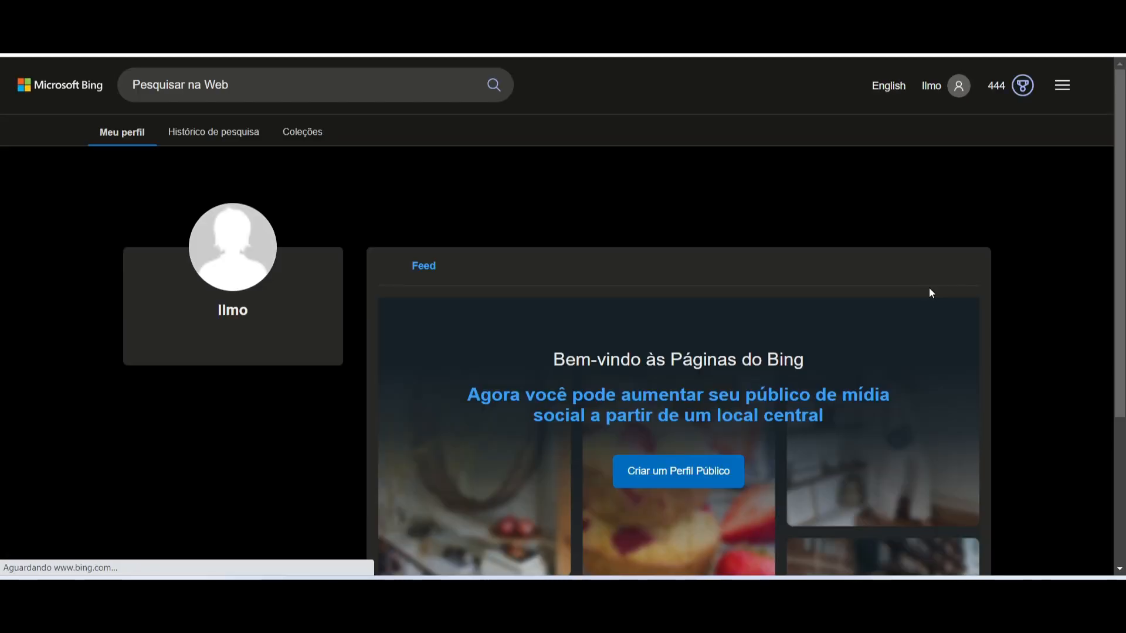
- Open the account's saved collections in Bing
click(298, 141)
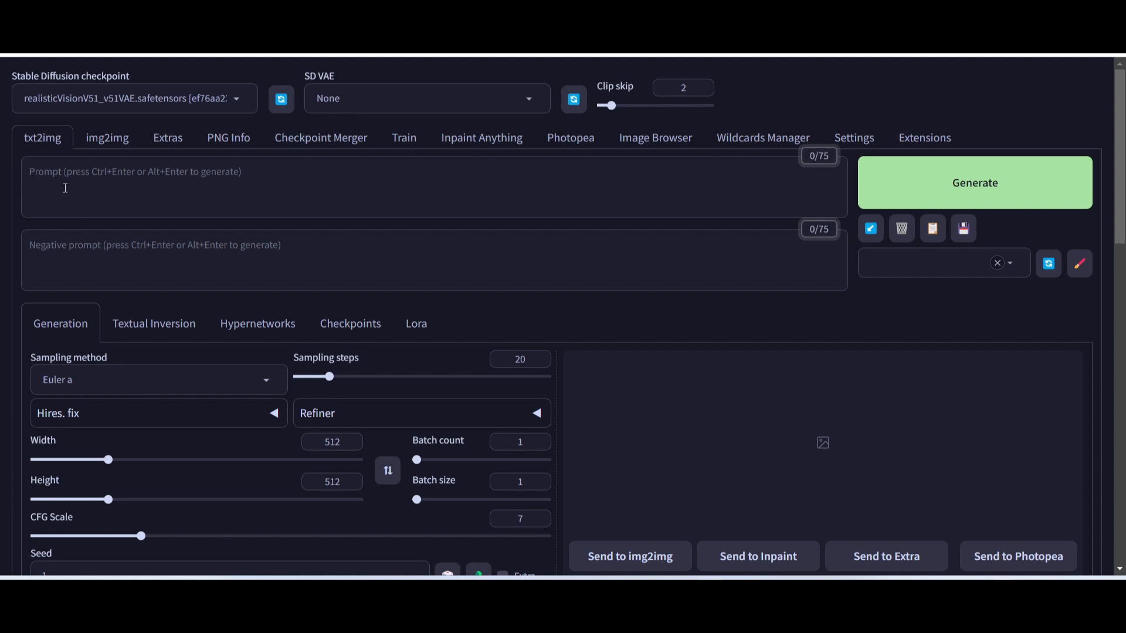
- Switch to the Stable Diffusion web UI and load the biblical-times image of the women in red and green, _14fd91d0-408a-4a65-a188-84a91aaa33b7.jpg, into img2img
click(109, 145)
scroll(236, 225, down, 5)
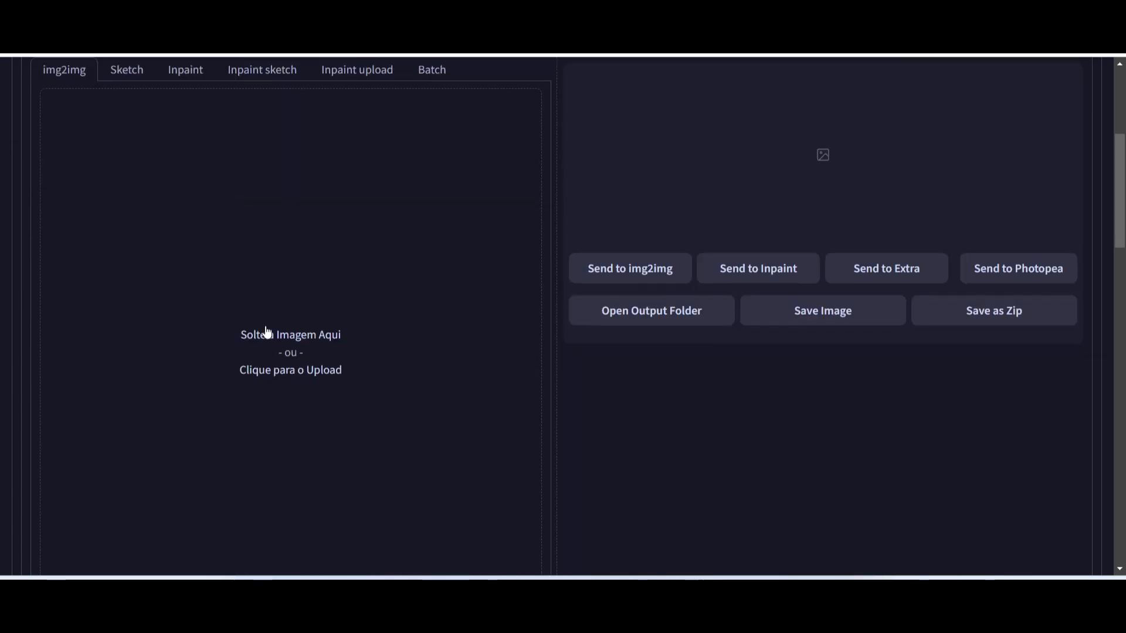
click(282, 346)
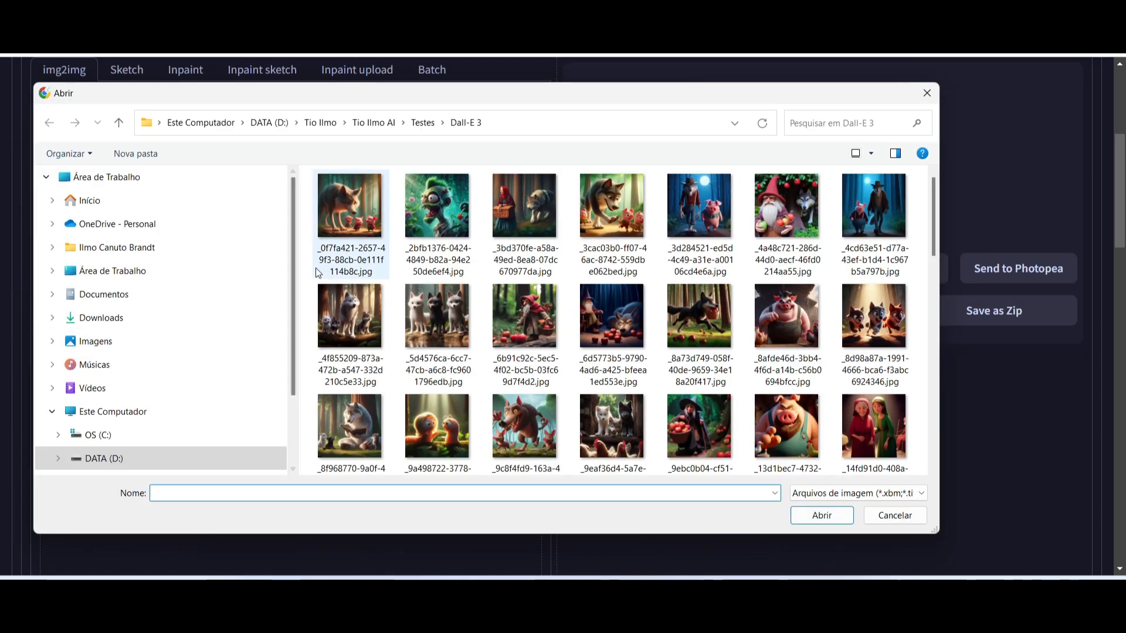
click(786, 317)
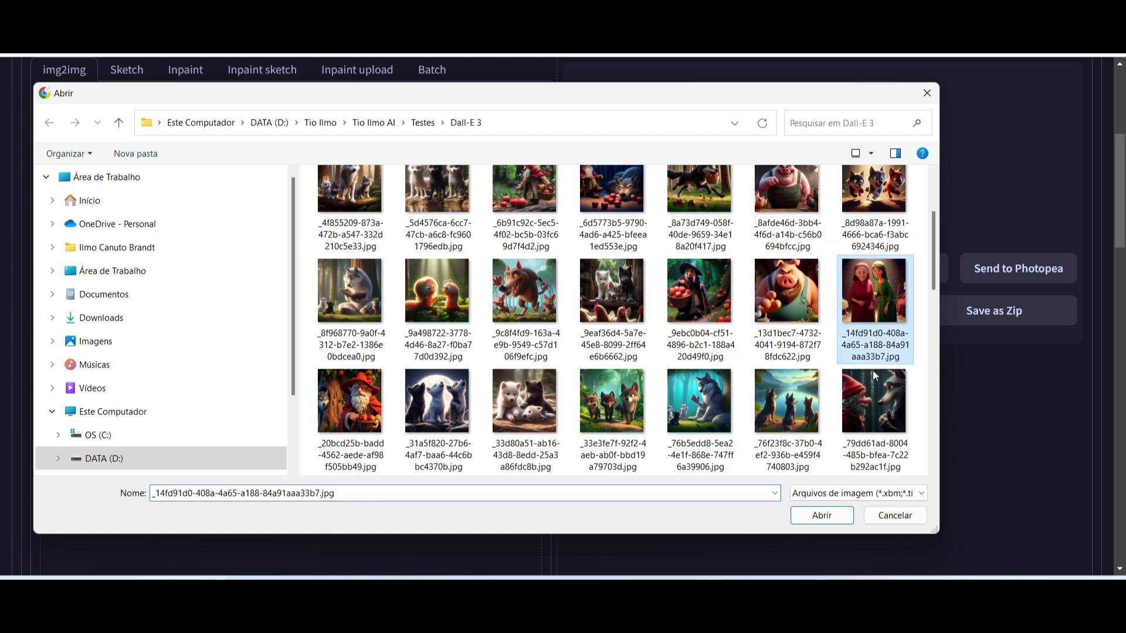
click(822, 515)
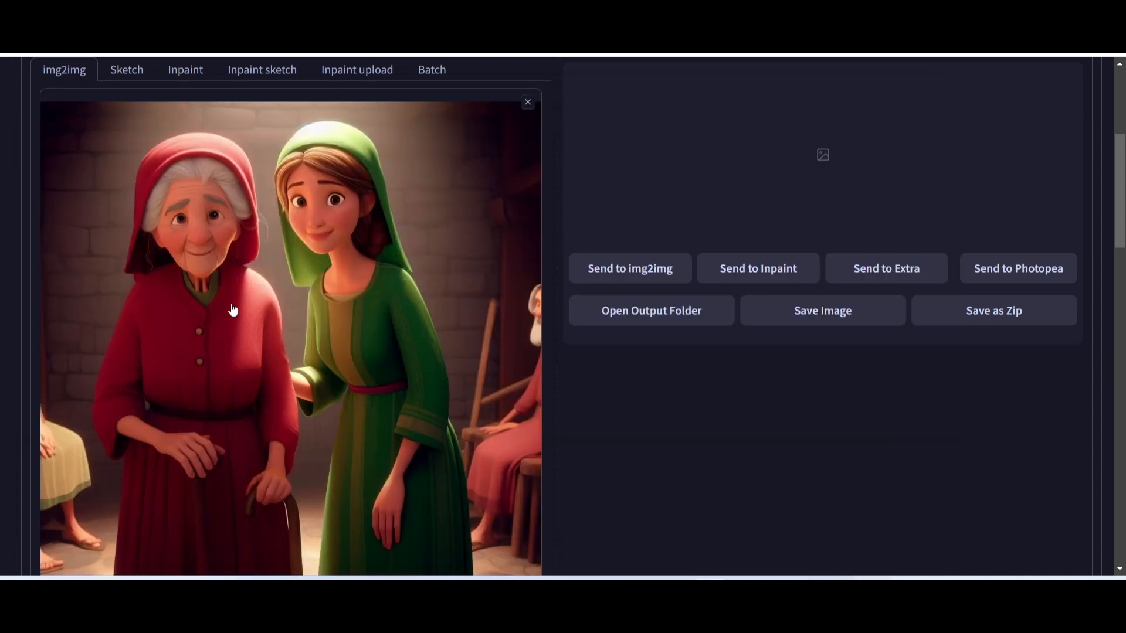
- Set the img2img denoising strength to 0
scroll(237, 305, down, 4)
scroll(194, 270, up, 8)
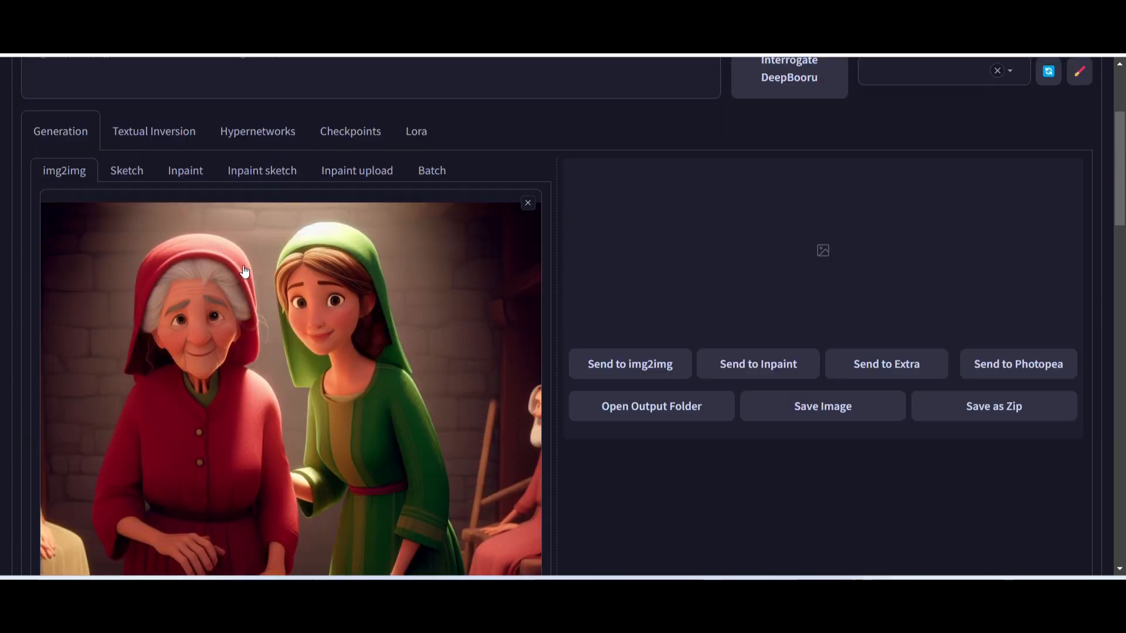
scroll(240, 266, up, 1)
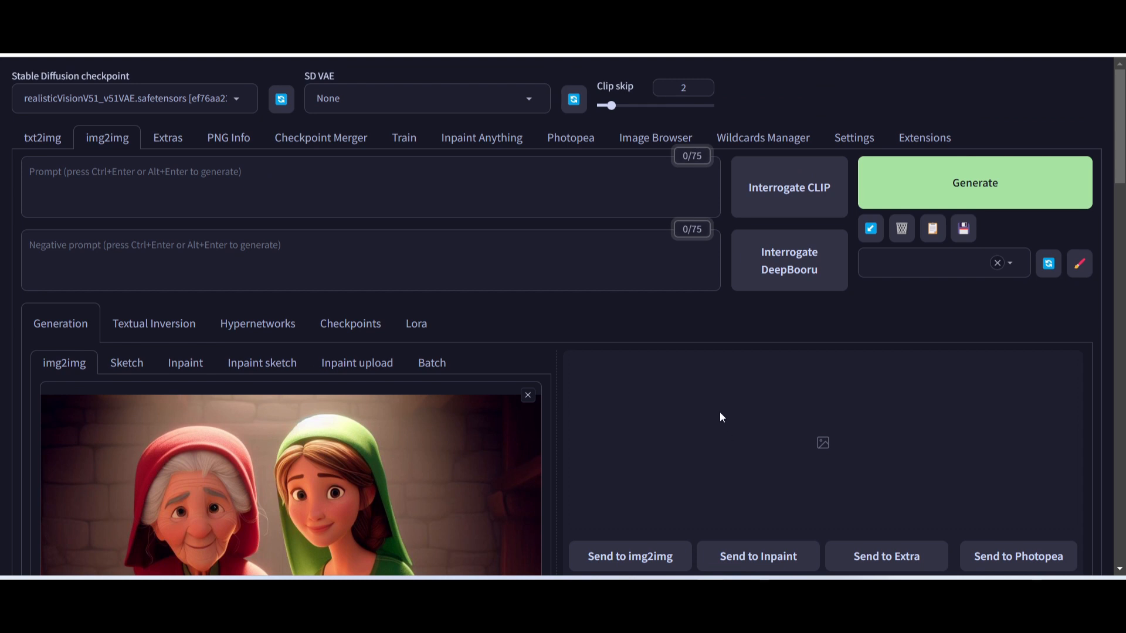
scroll(845, 449, down, 4)
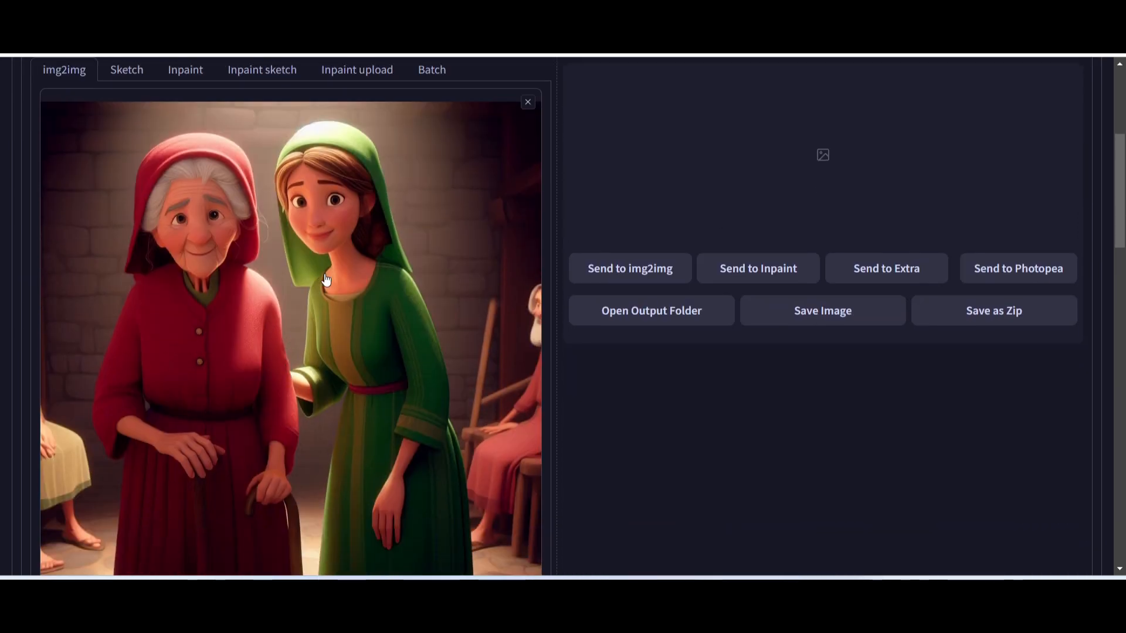
scroll(326, 280, down, 2)
scroll(326, 280, down, 3)
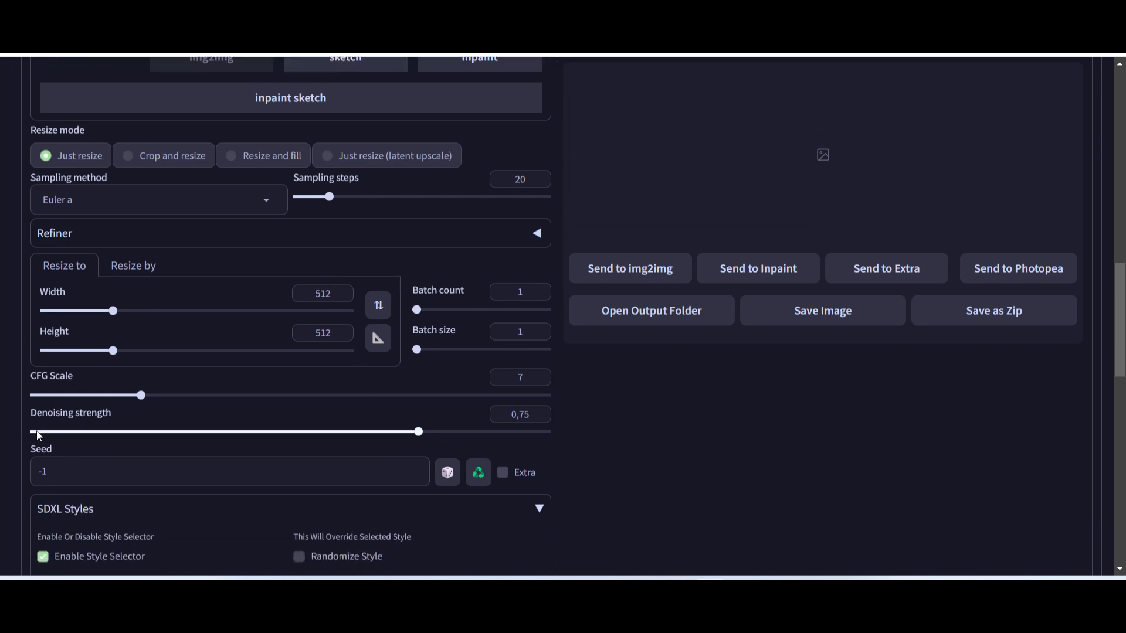
drag(418, 431, 2, 418)
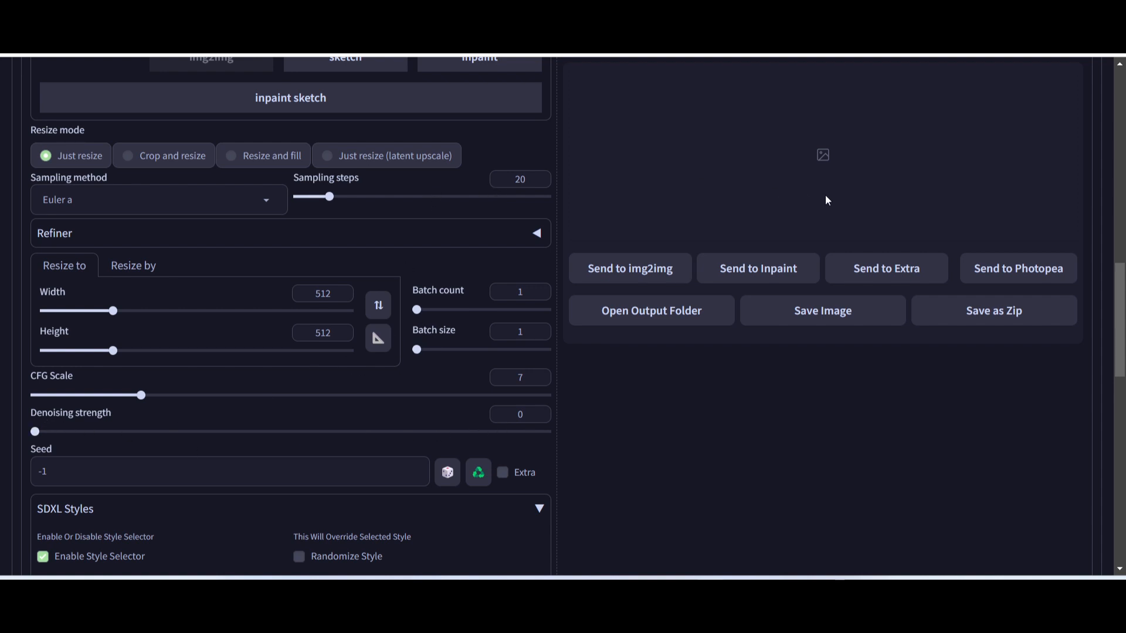
- Generate an img2img copy of the loaded image with both prompts left empty
scroll(474, 213, up, 10)
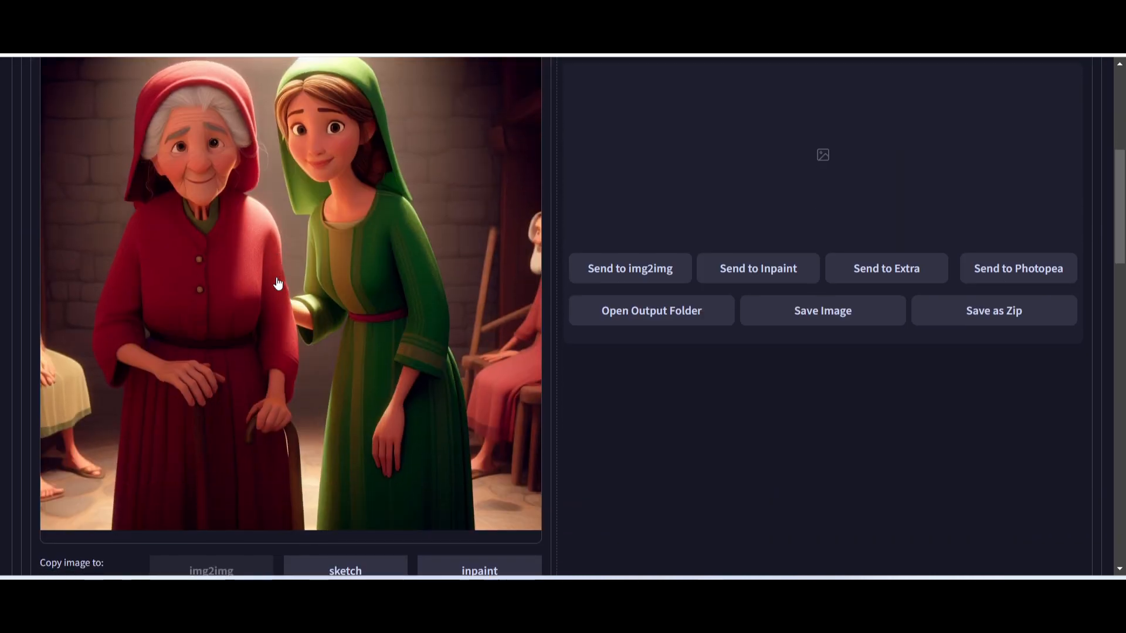
scroll(913, 129, up, 3)
scroll(915, 134, up, 3)
click(957, 181)
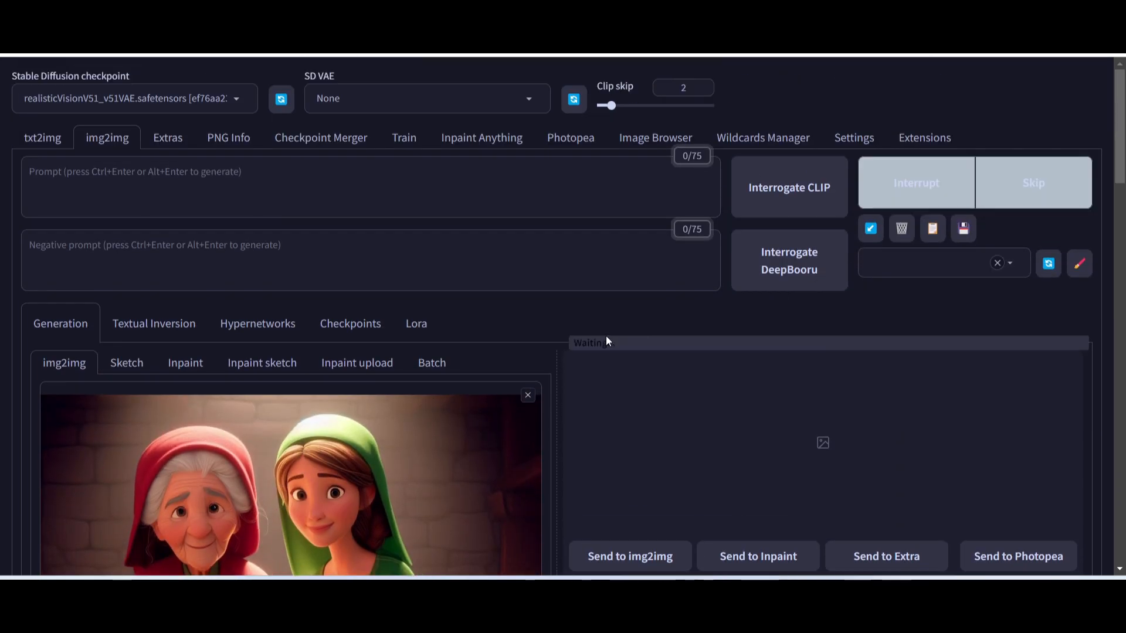
- Compare the generated image and its generation parameters with the source image
scroll(606, 335, down, 2)
scroll(607, 340, down, 1)
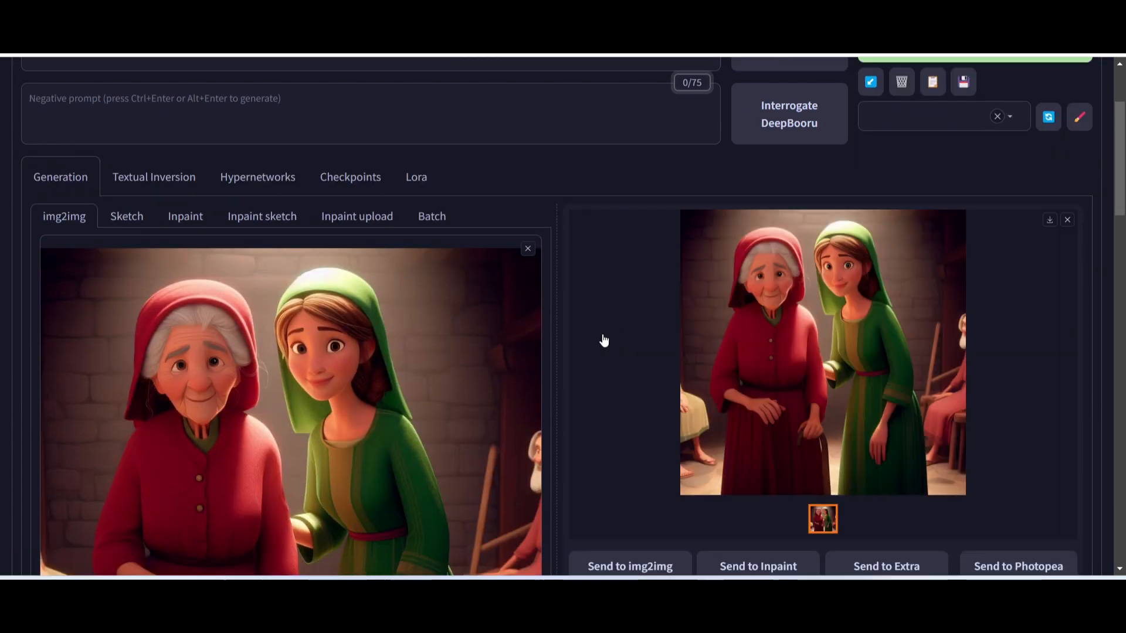
scroll(827, 308, down, 4)
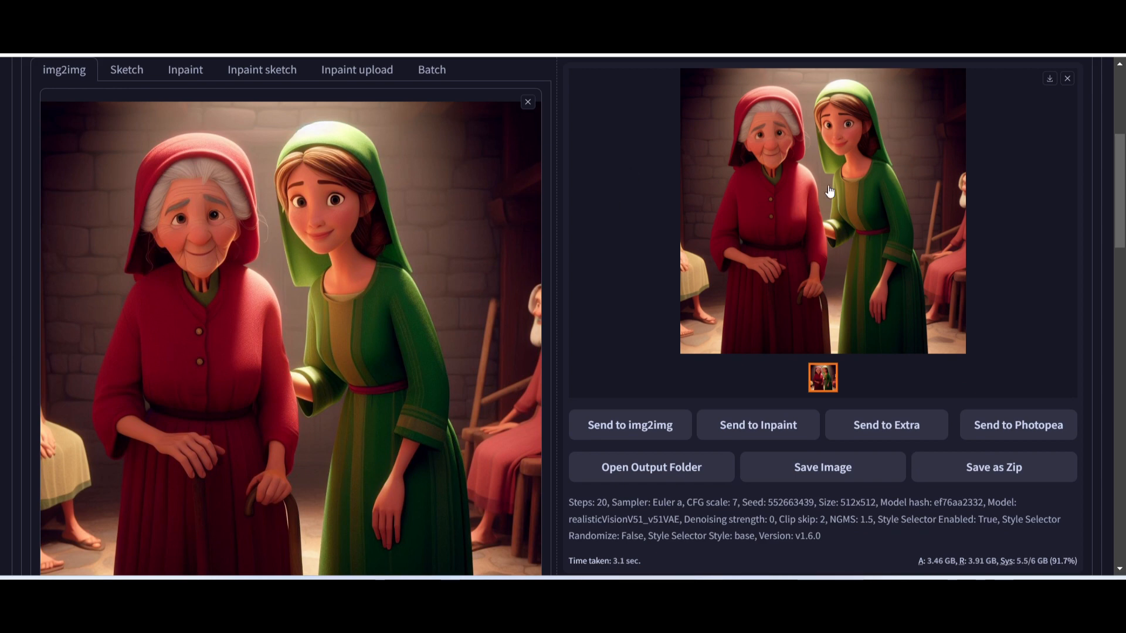
scroll(340, 365, down, 4)
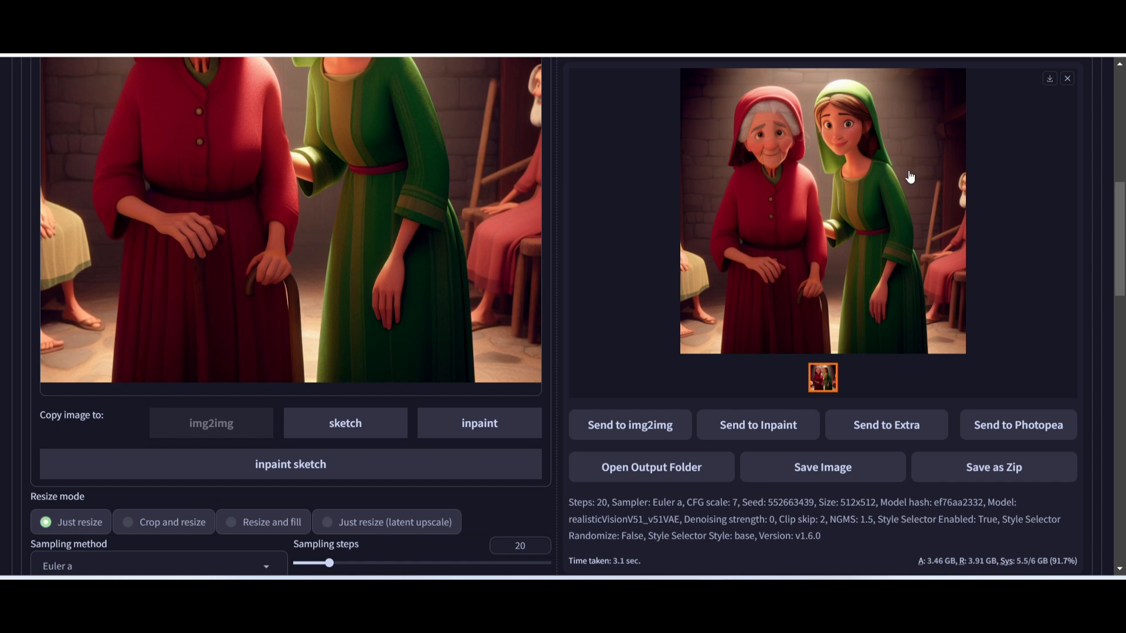
scroll(897, 187, up, 1)
scroll(828, 210, down, 2)
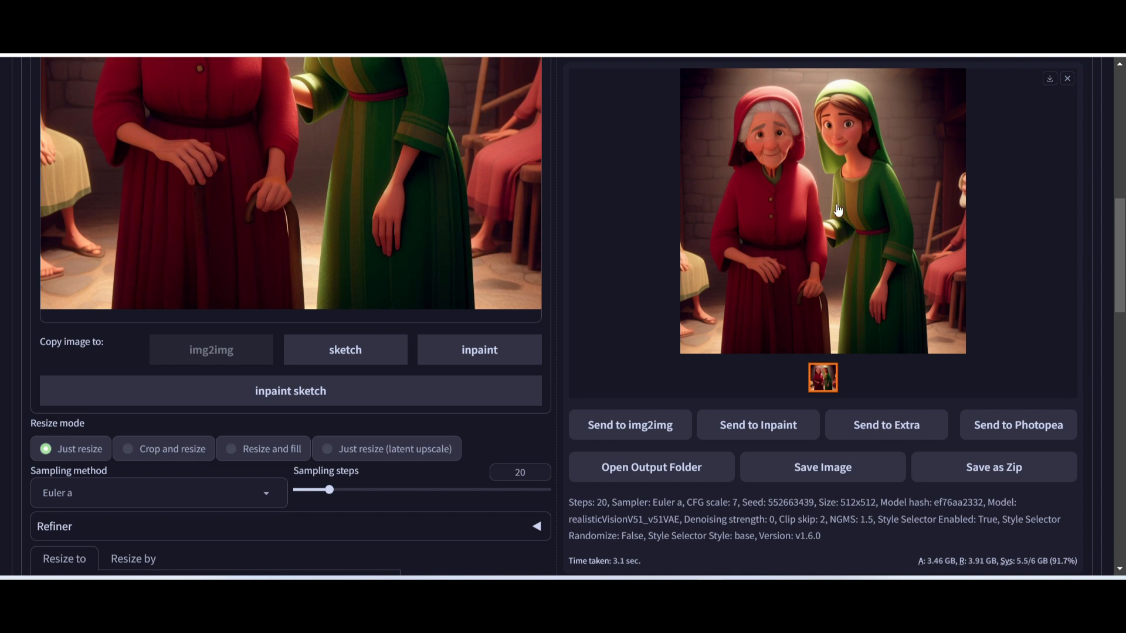
scroll(752, 192, up, 1)
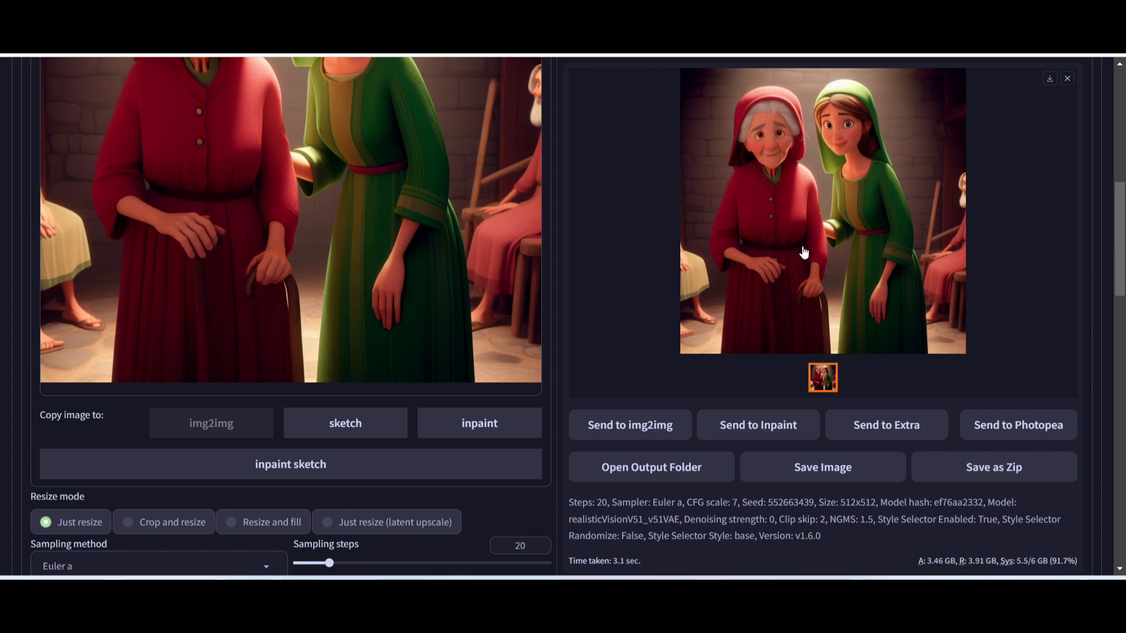
scroll(805, 256, down, 3)
scroll(805, 256, up, 5)
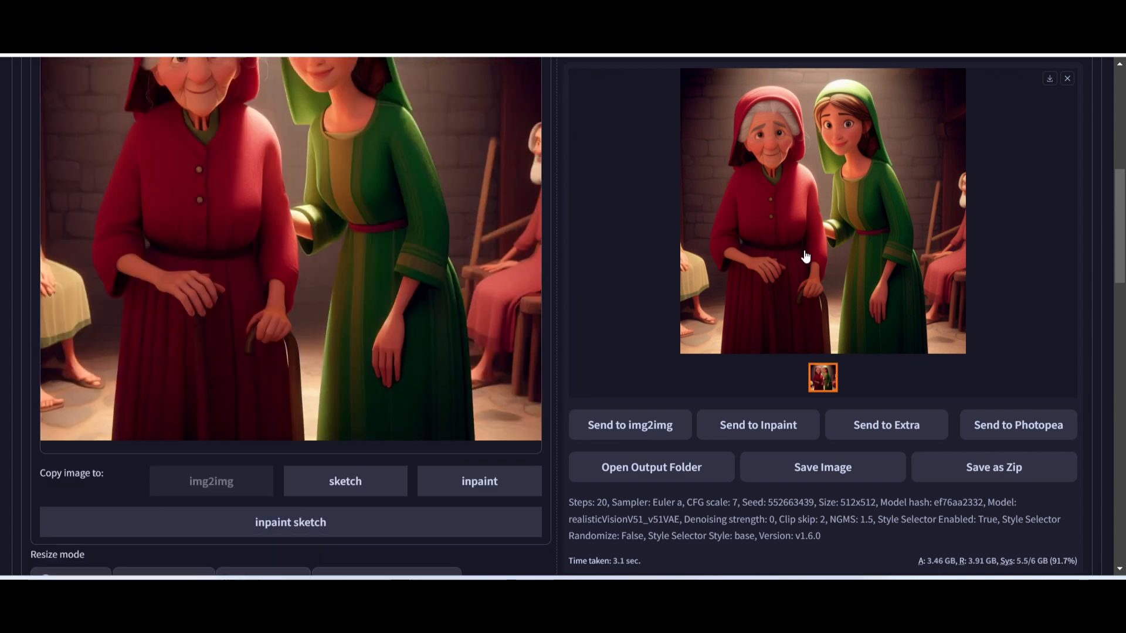
- Open the newest img2img output, the two women in red and green, in the Image Browser
scroll(804, 252, up, 3)
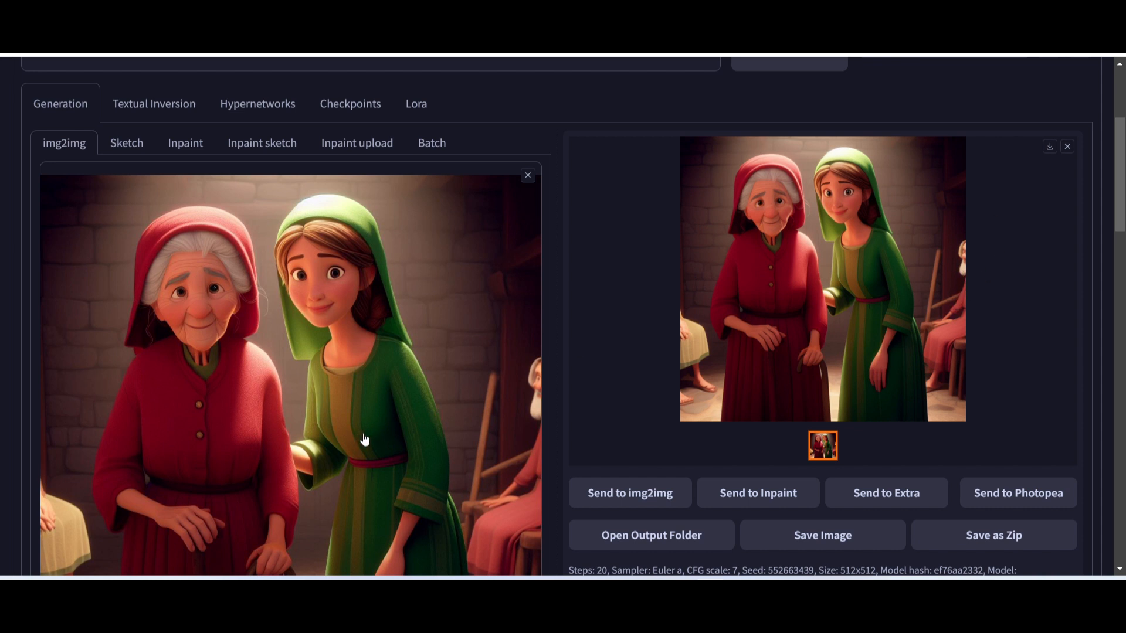
scroll(375, 360, up, 3)
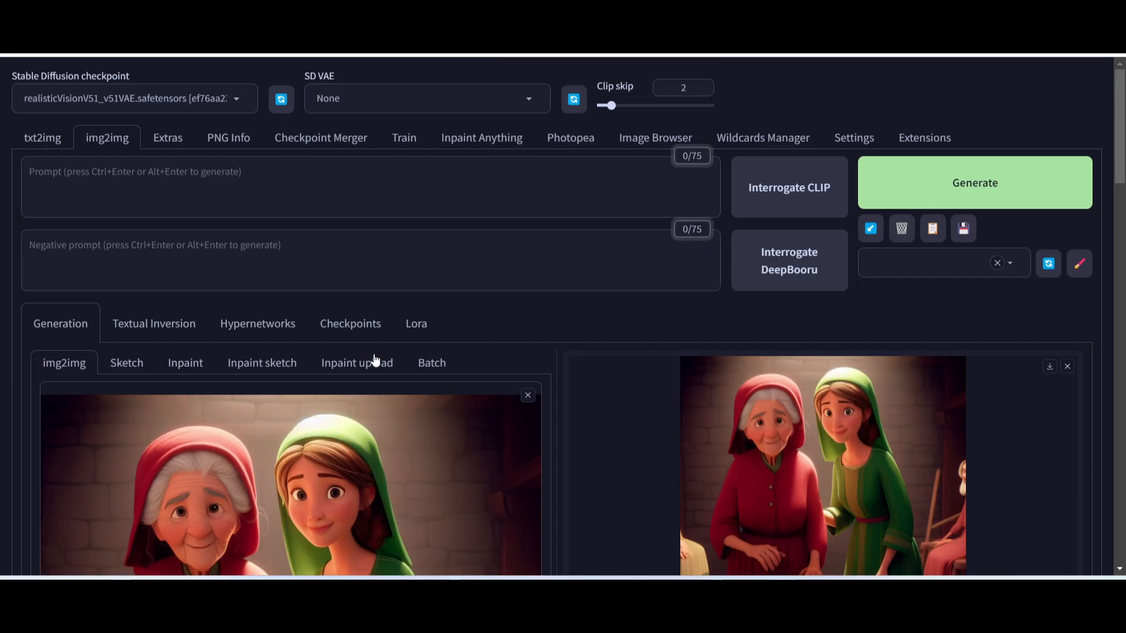
click(649, 140)
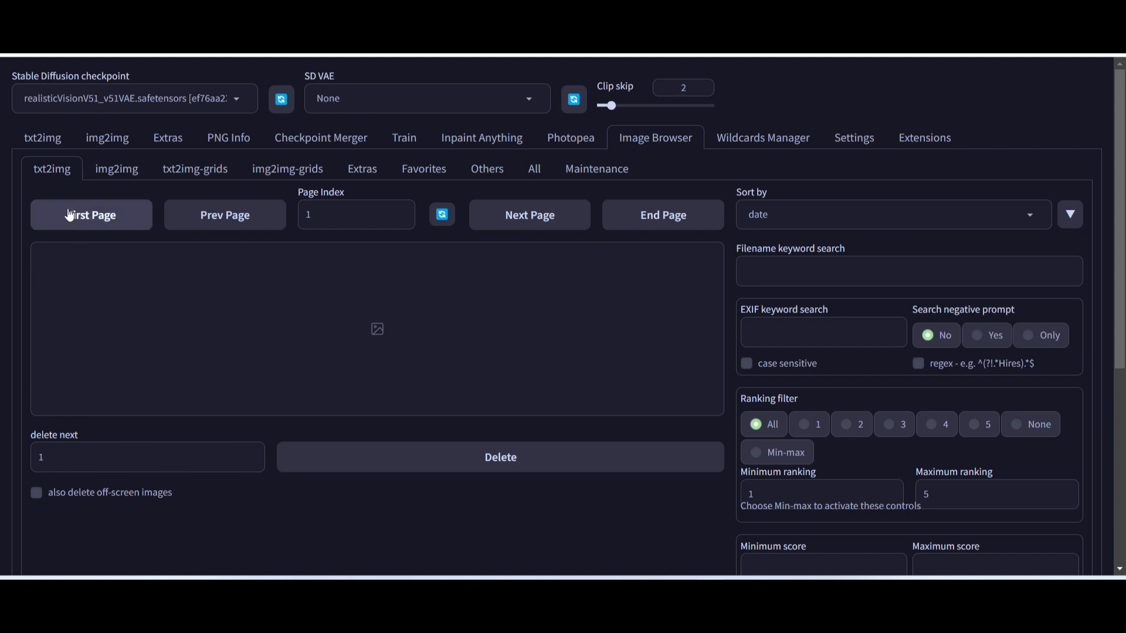
click(117, 181)
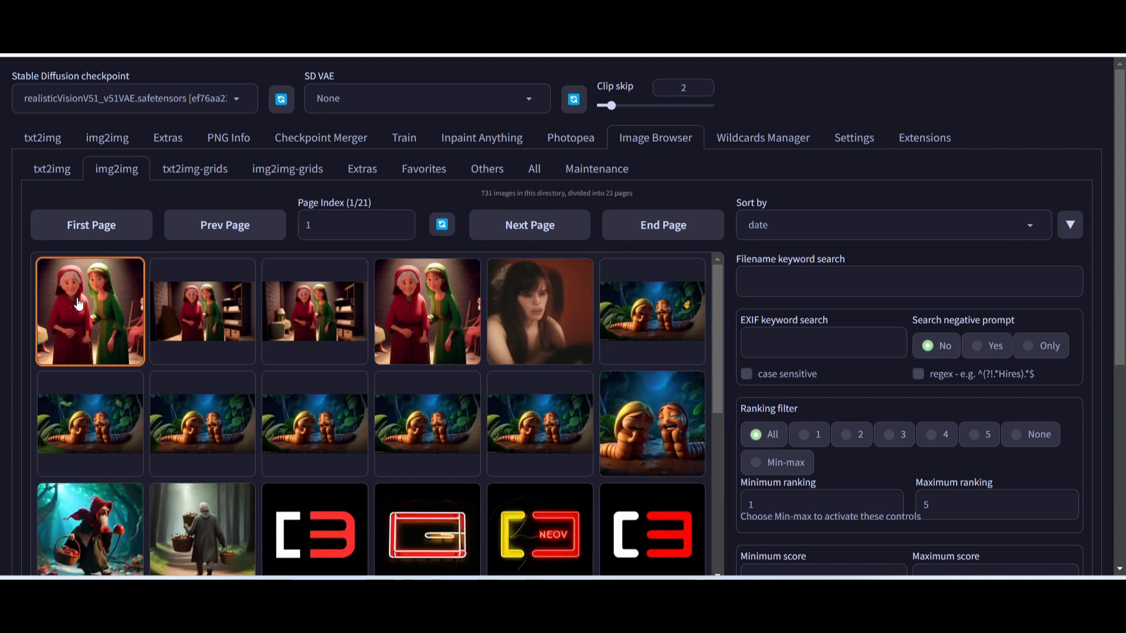
click(76, 299)
- Review the selected image's generation info and file name, and send the image to txt2img ControlNet
scroll(445, 307, down, 4)
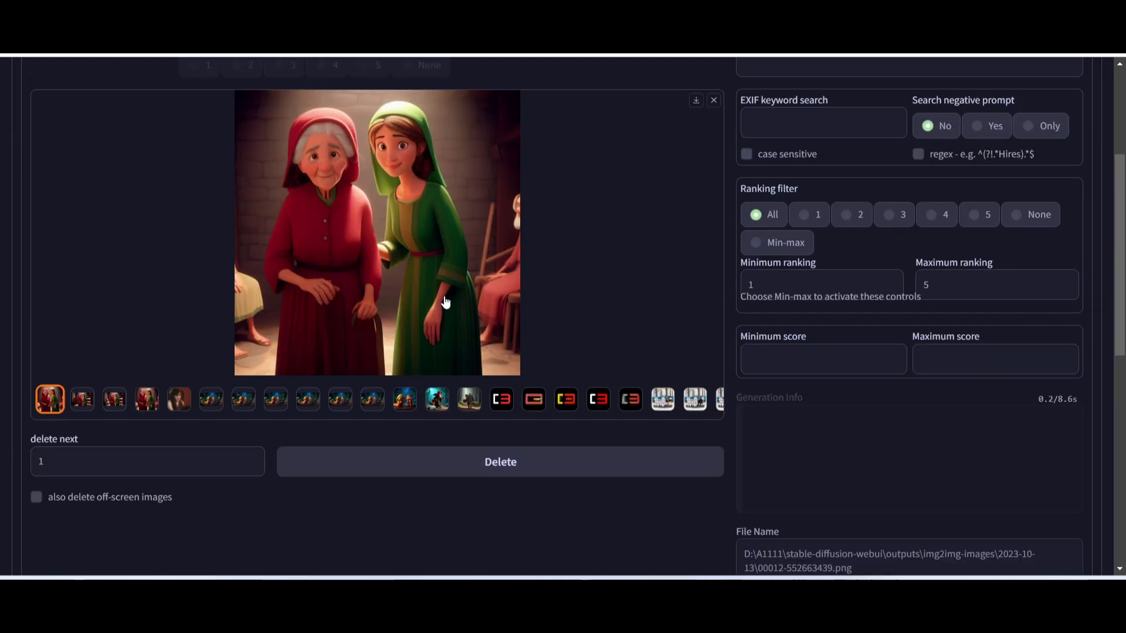
scroll(555, 282, up, 3)
scroll(555, 281, up, 1)
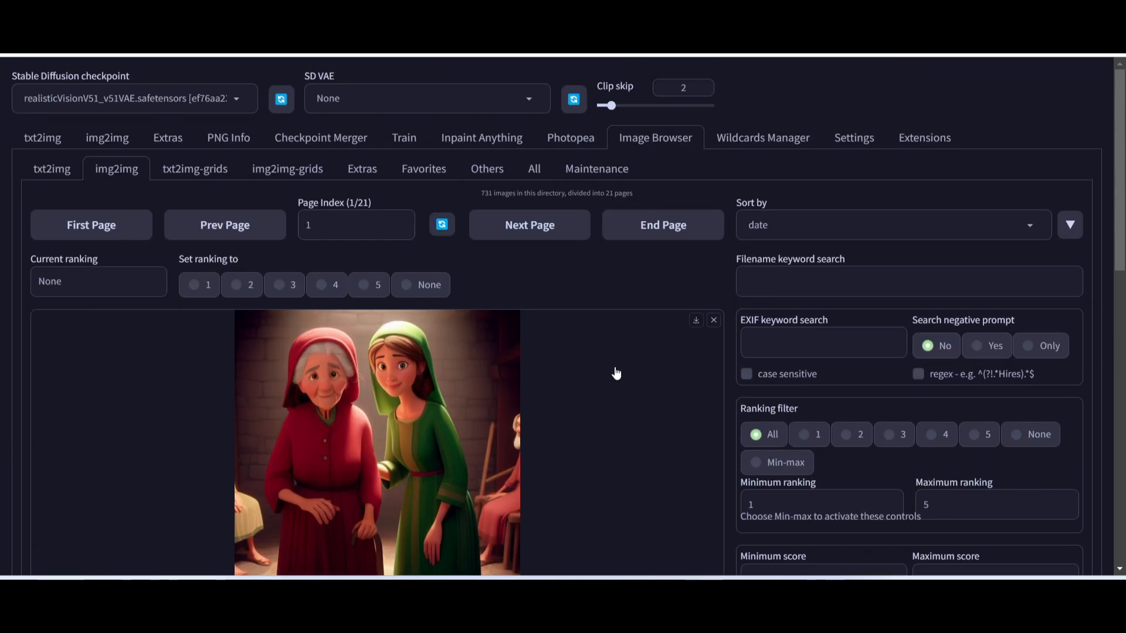
scroll(616, 371, down, 5)
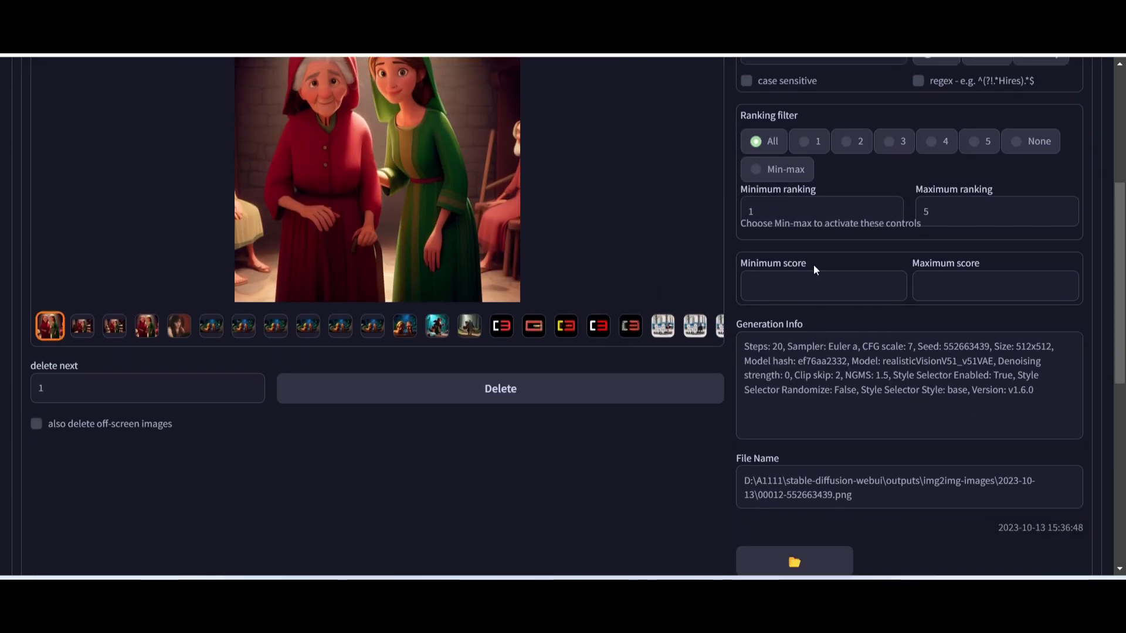
scroll(837, 301, down, 6)
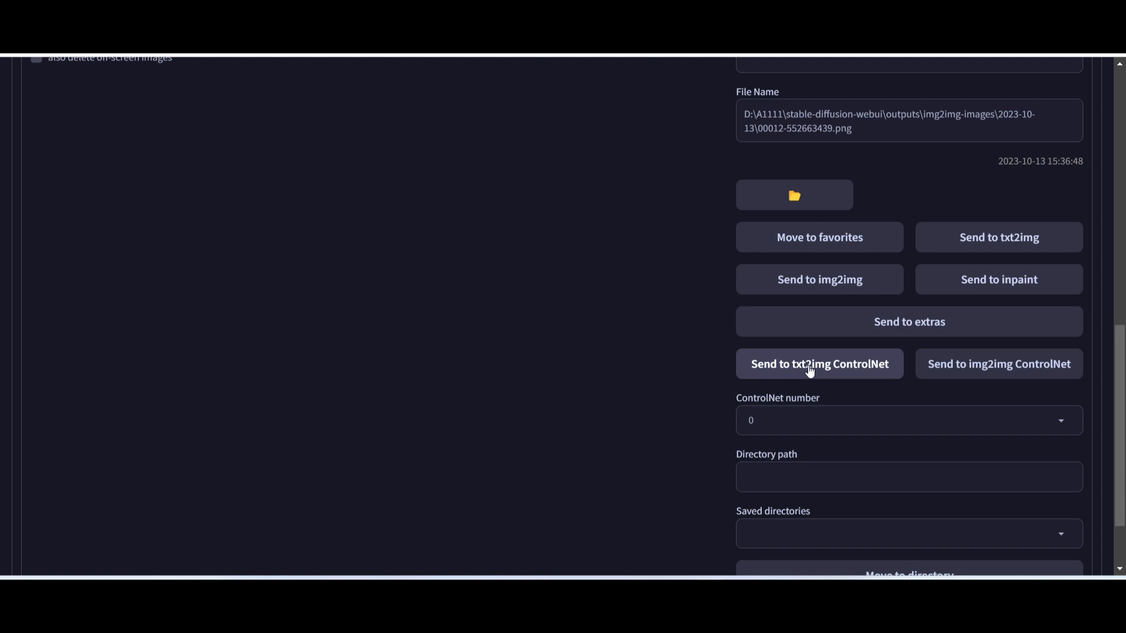
click(850, 371)
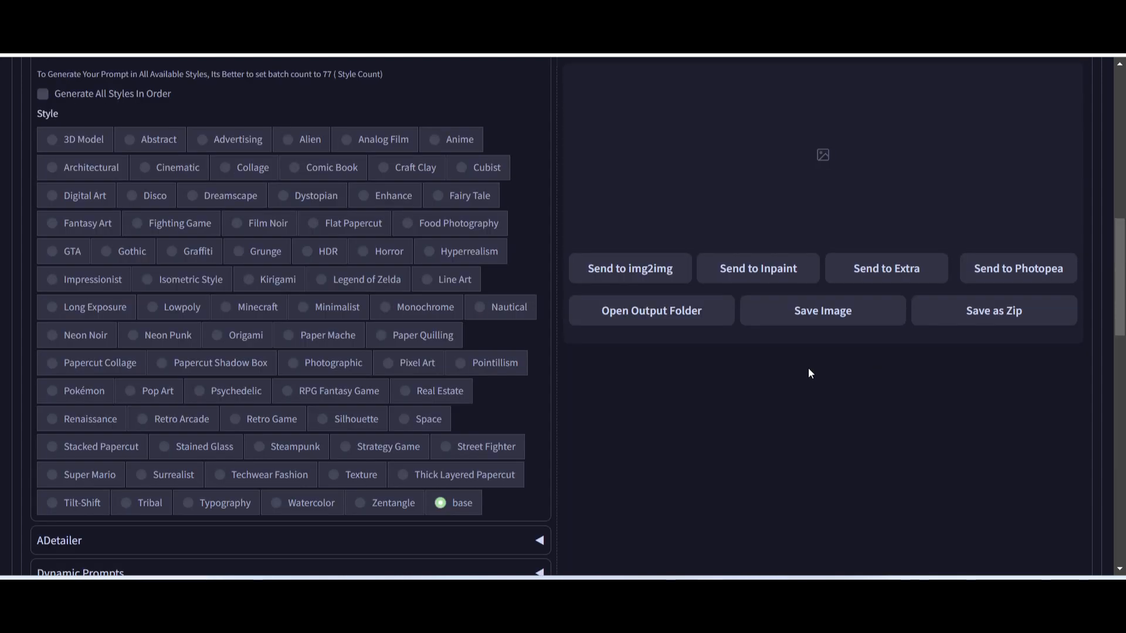
- Enable Pixel Perfect and Allow Preview for ControlNet Unit 0 in txt2img
scroll(364, 289, up, 10)
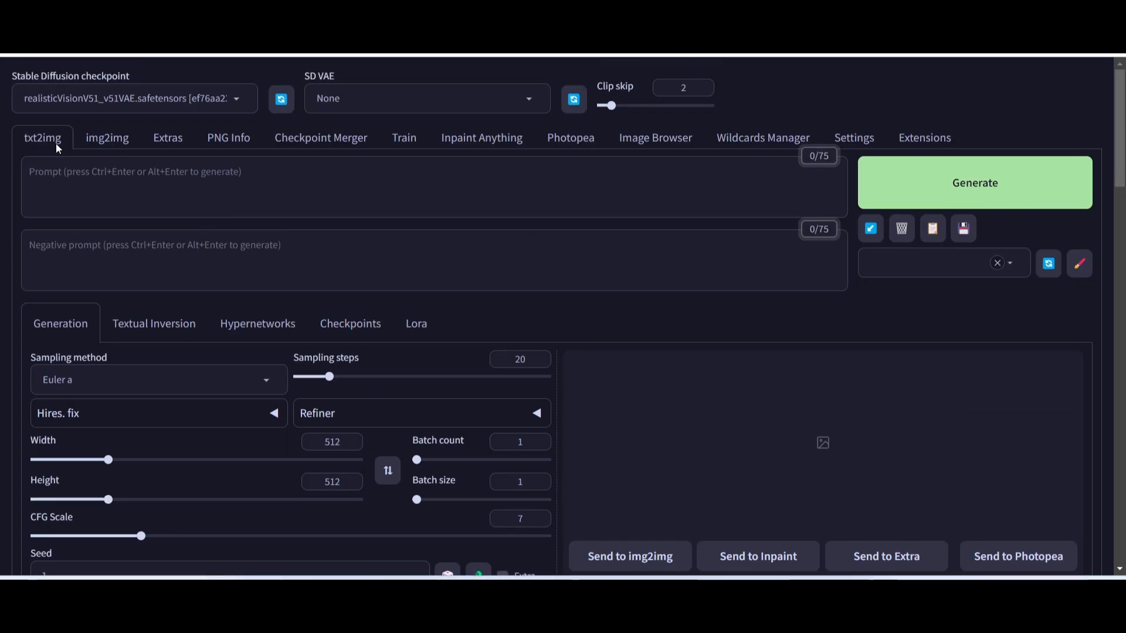
scroll(229, 339, down, 15)
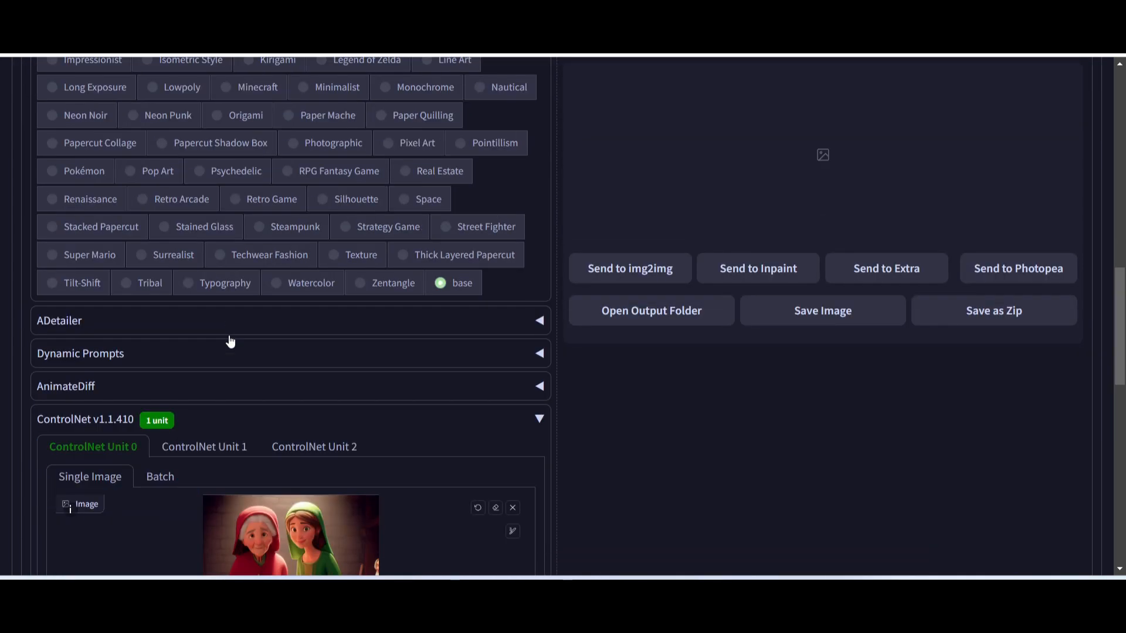
scroll(230, 341, down, 6)
scroll(192, 269, up, 2)
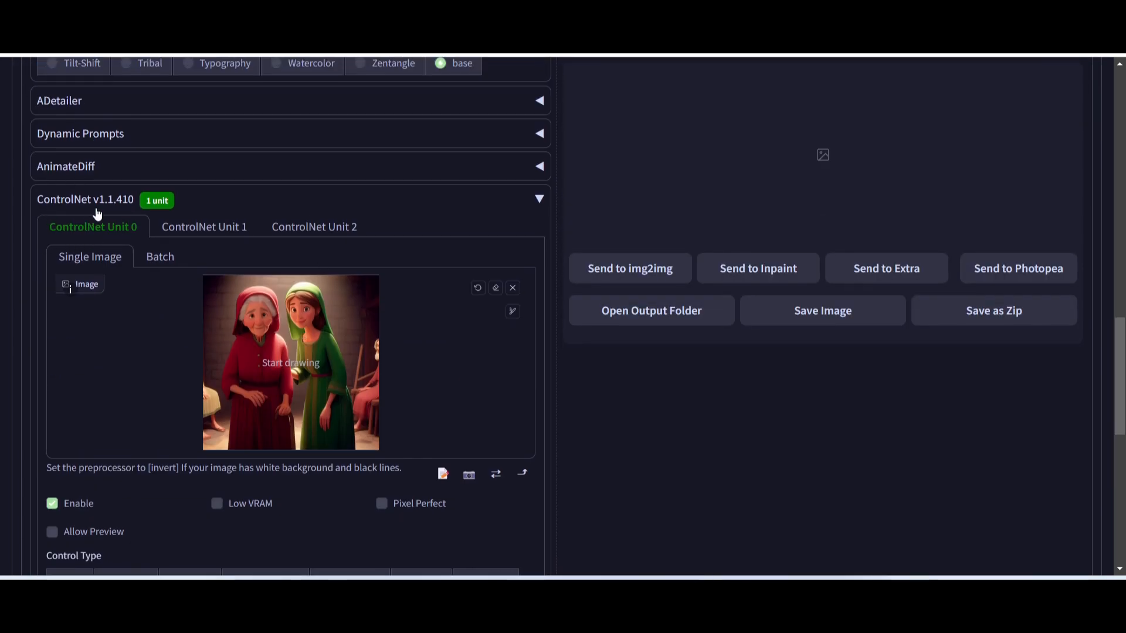
scroll(318, 333, down, 5)
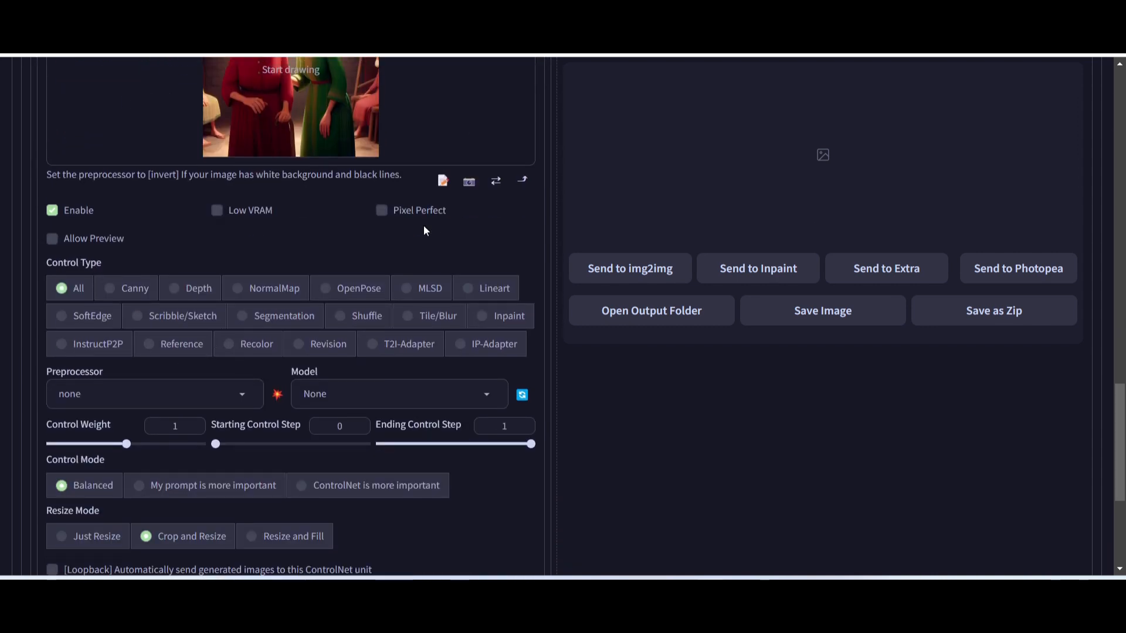
click(382, 210)
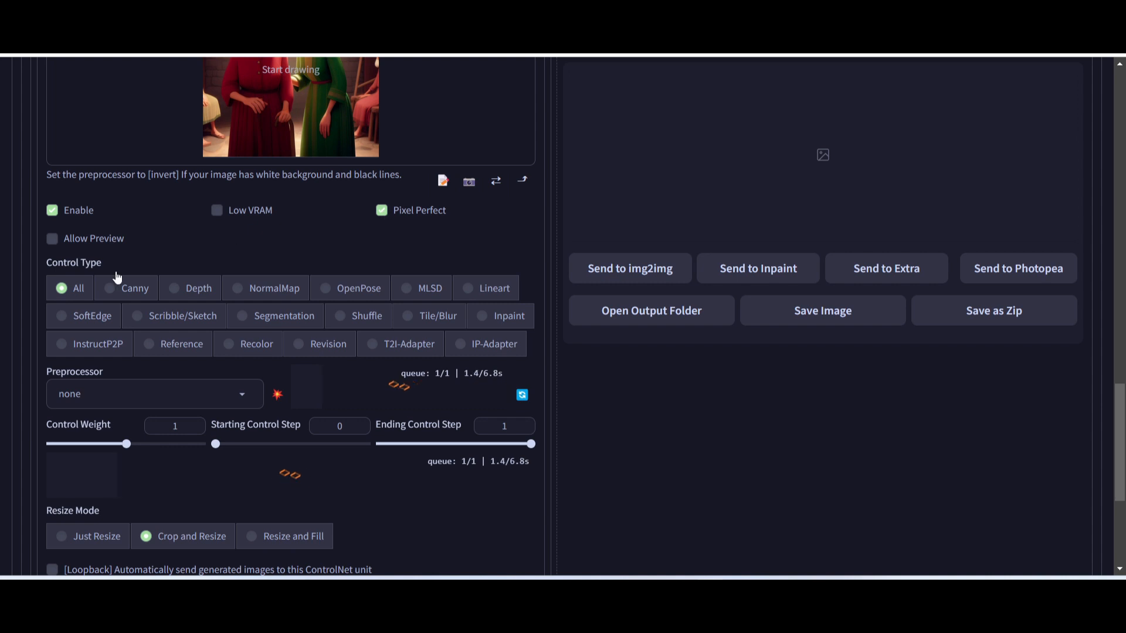
click(50, 242)
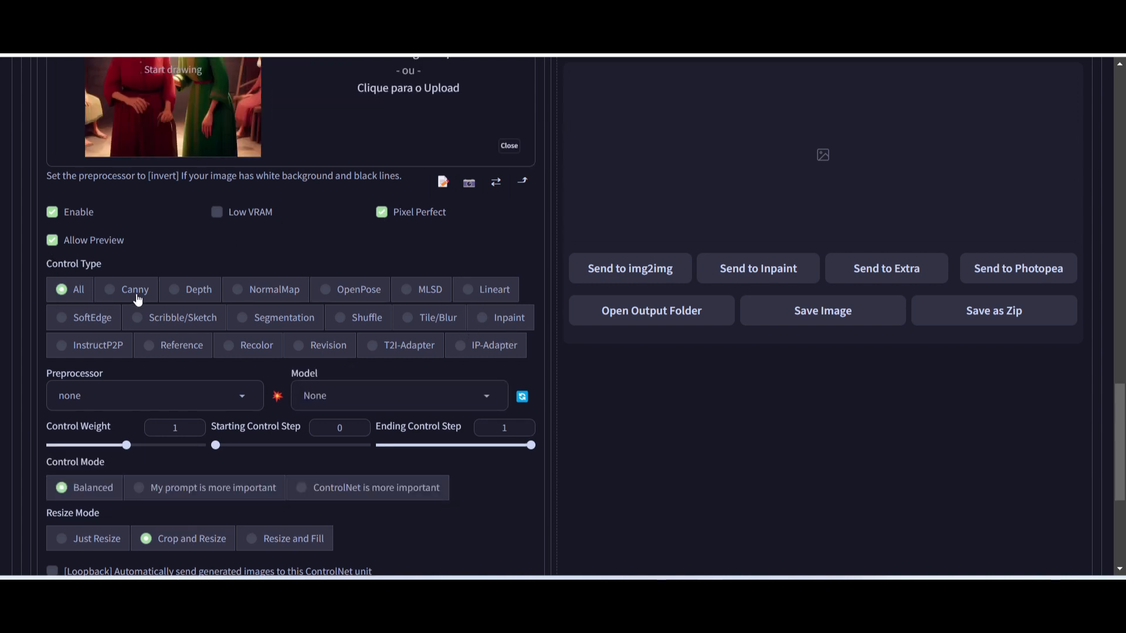
- Set ControlNet Unit 0's control type to Inpaint with the inpaint_only+lama preprocessor
click(481, 318)
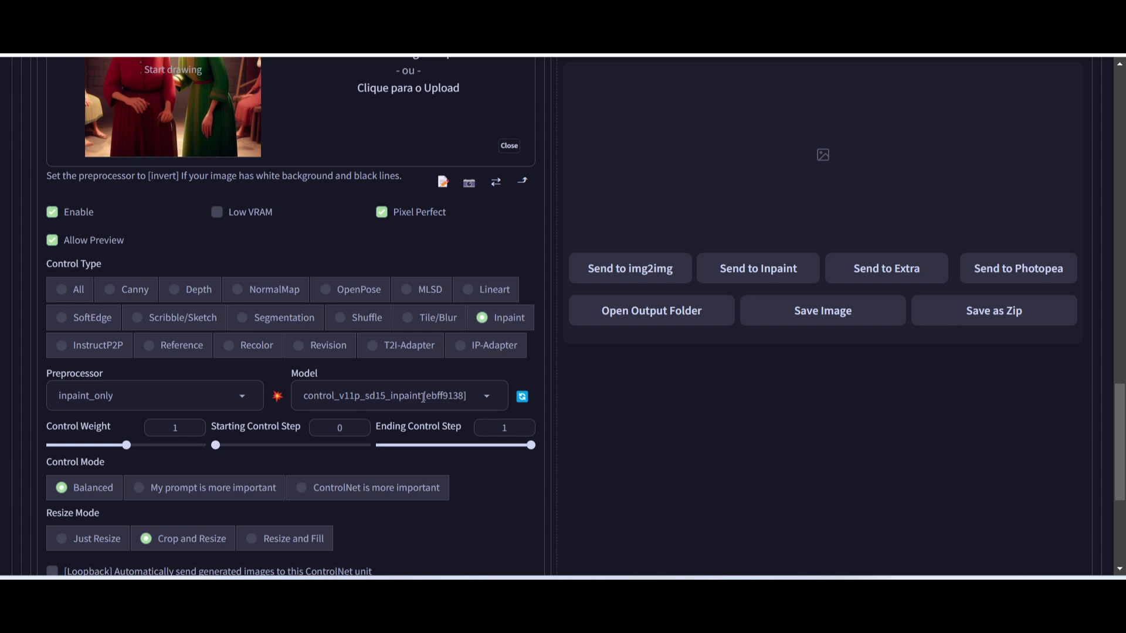
click(241, 399)
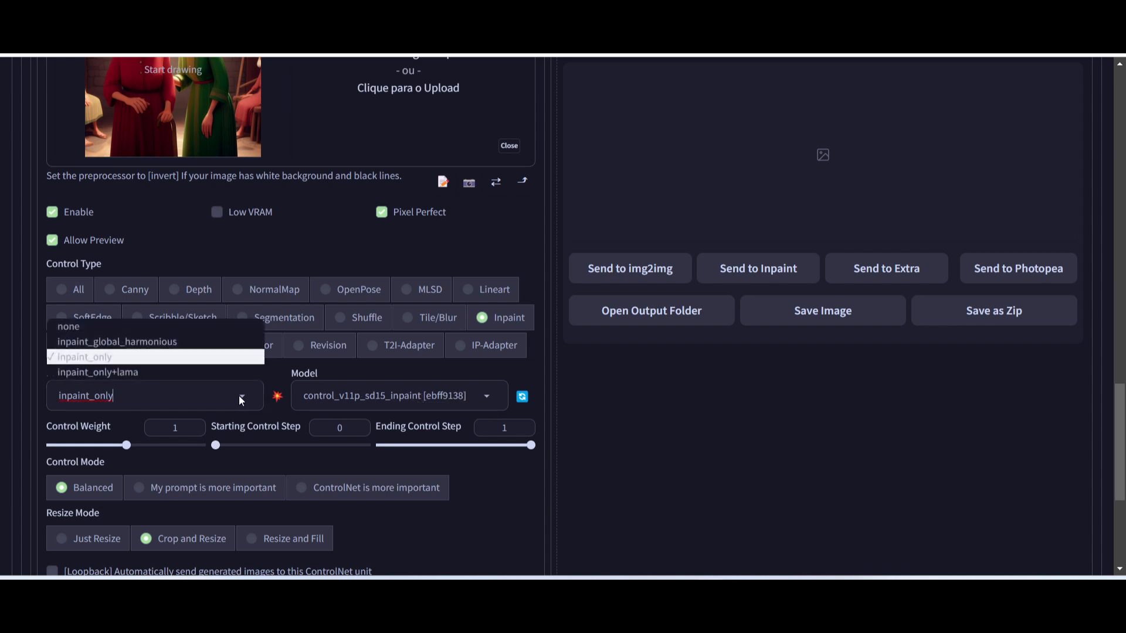
click(108, 373)
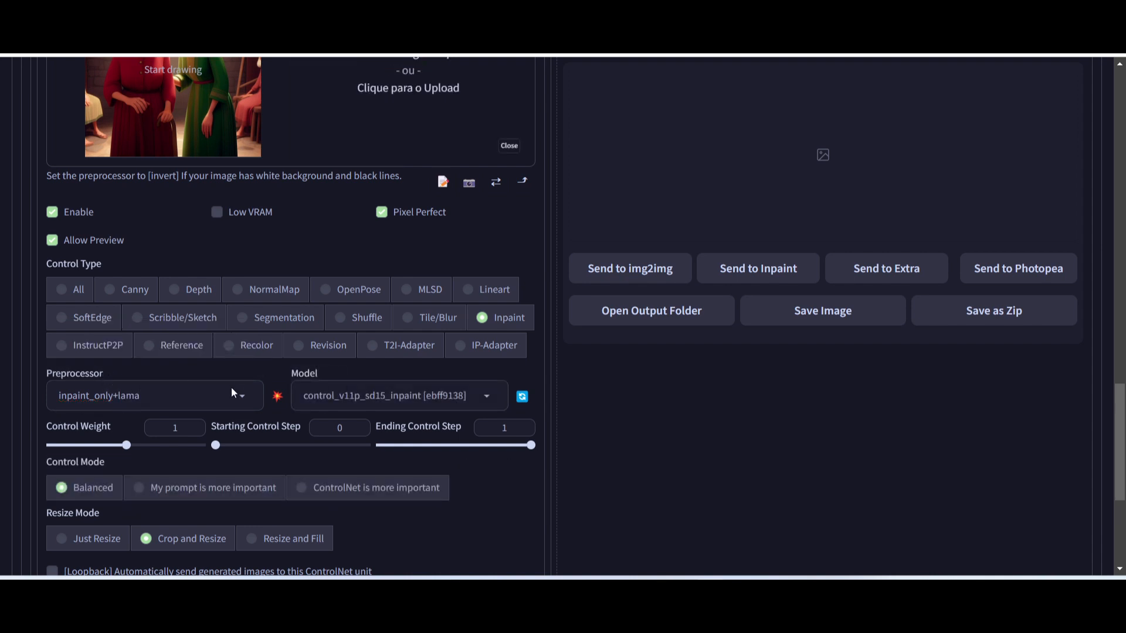
- Set the ControlNet control mode to "ControlNet is more important" and the resize mode to "Resize and Fill"
scroll(231, 387, down, 1)
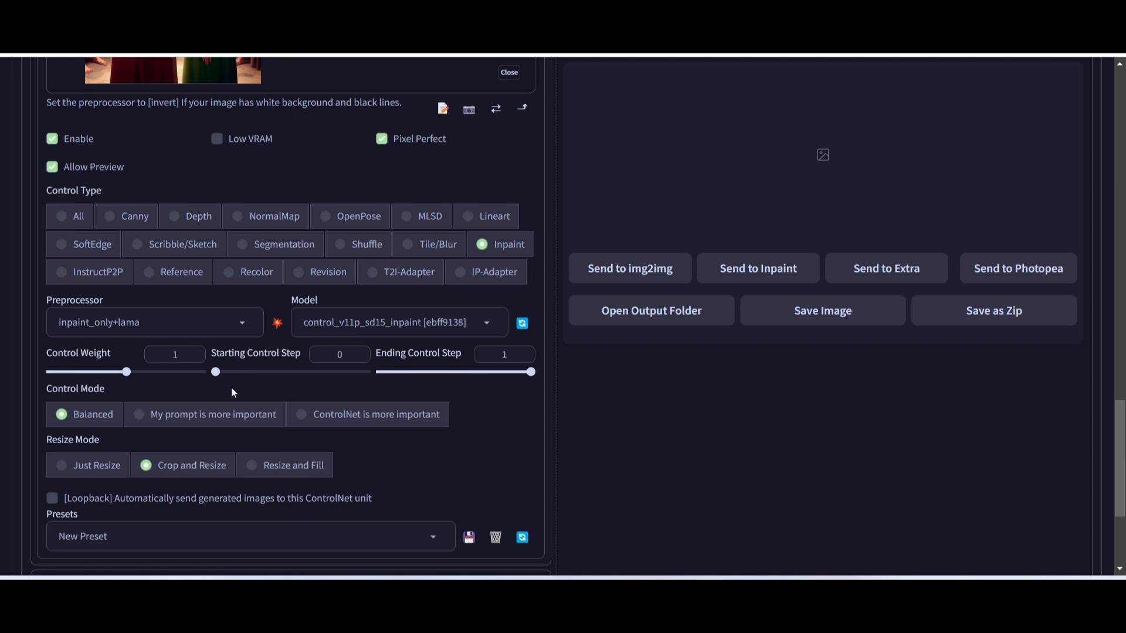
scroll(231, 388, down, 2)
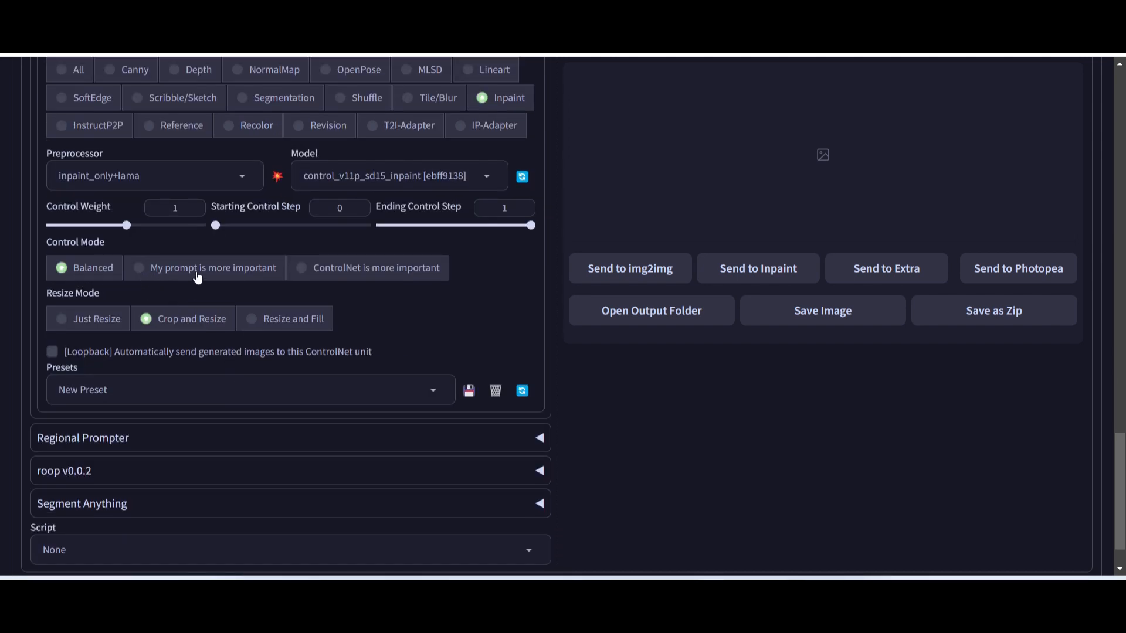
click(302, 267)
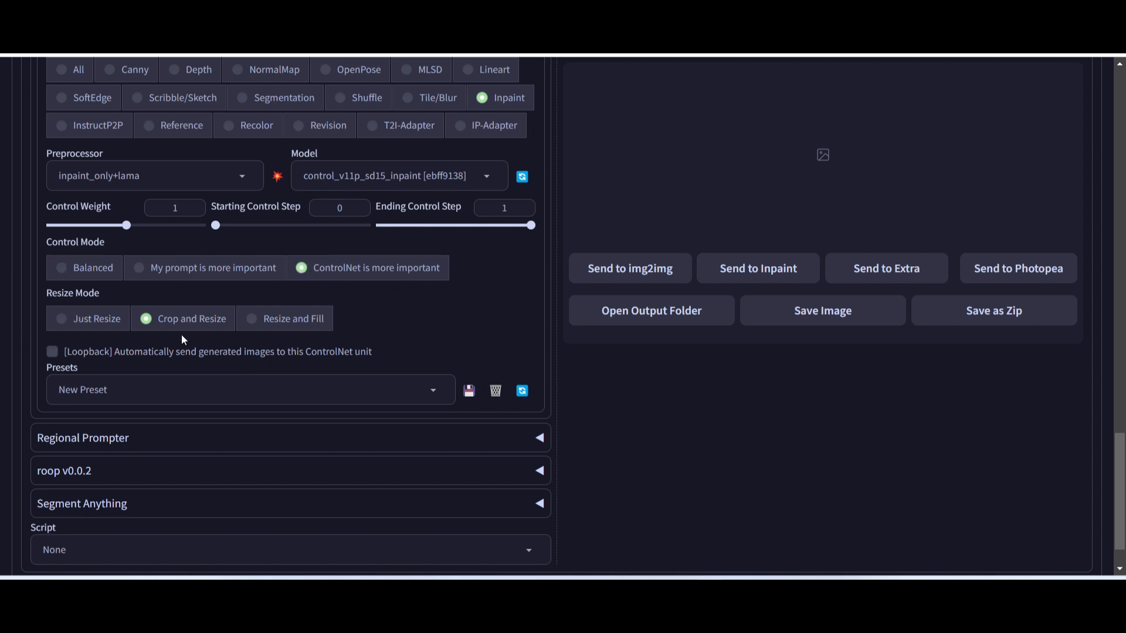
click(254, 321)
- Set the txt2img output width to 912
scroll(317, 328, up, 10)
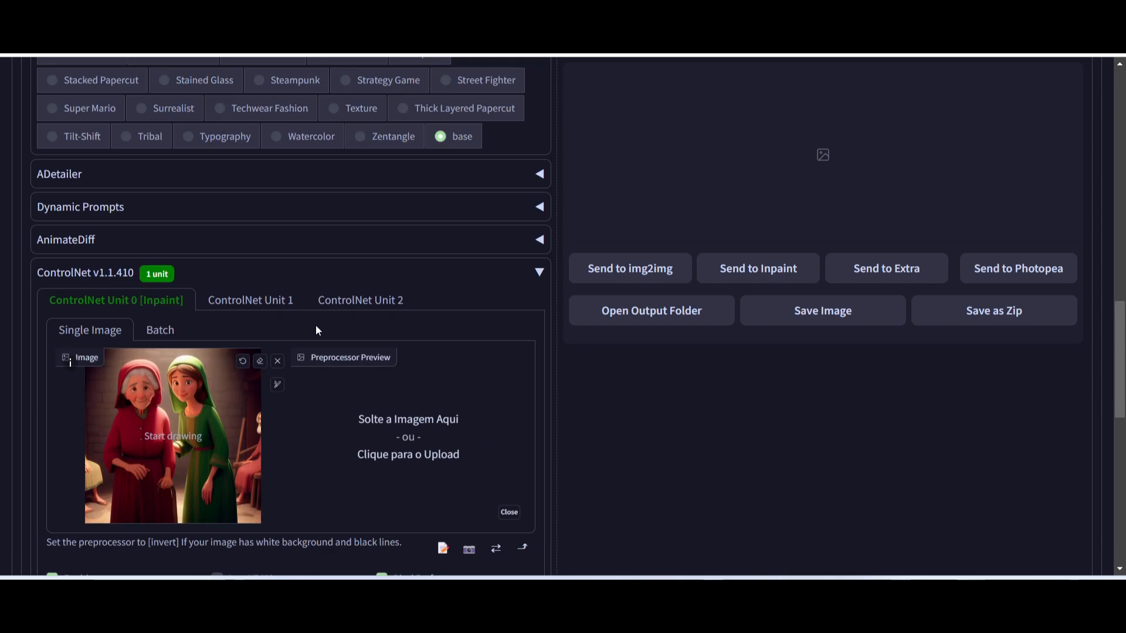
scroll(315, 330, up, 15)
scroll(317, 332, down, 6)
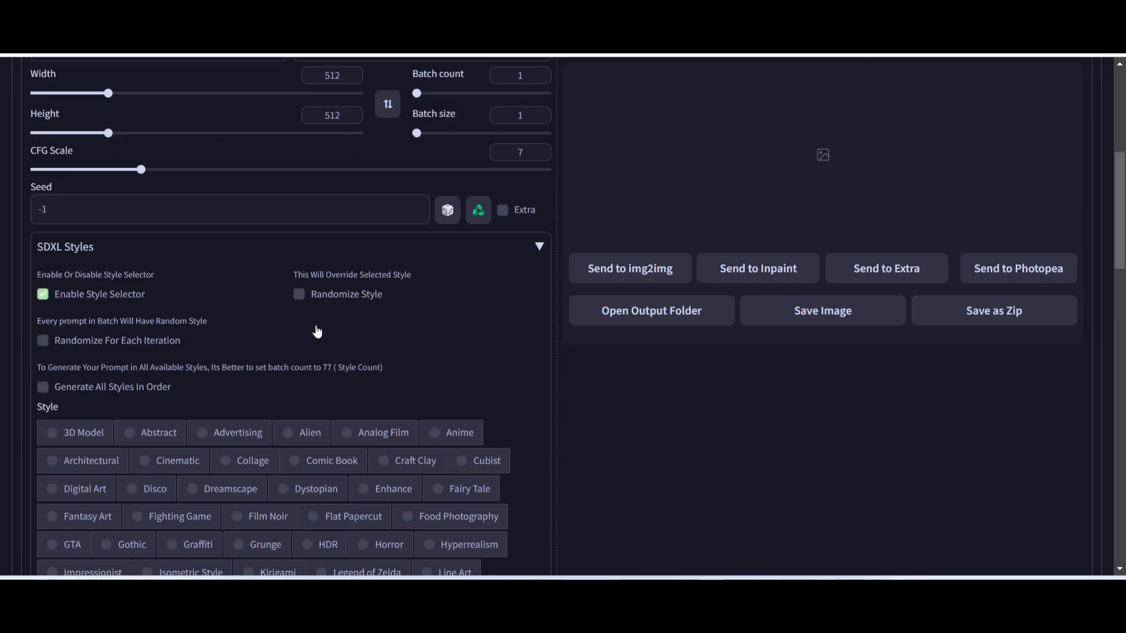
scroll(316, 331, up, 5)
drag(324, 369, 344, 372)
text(912)
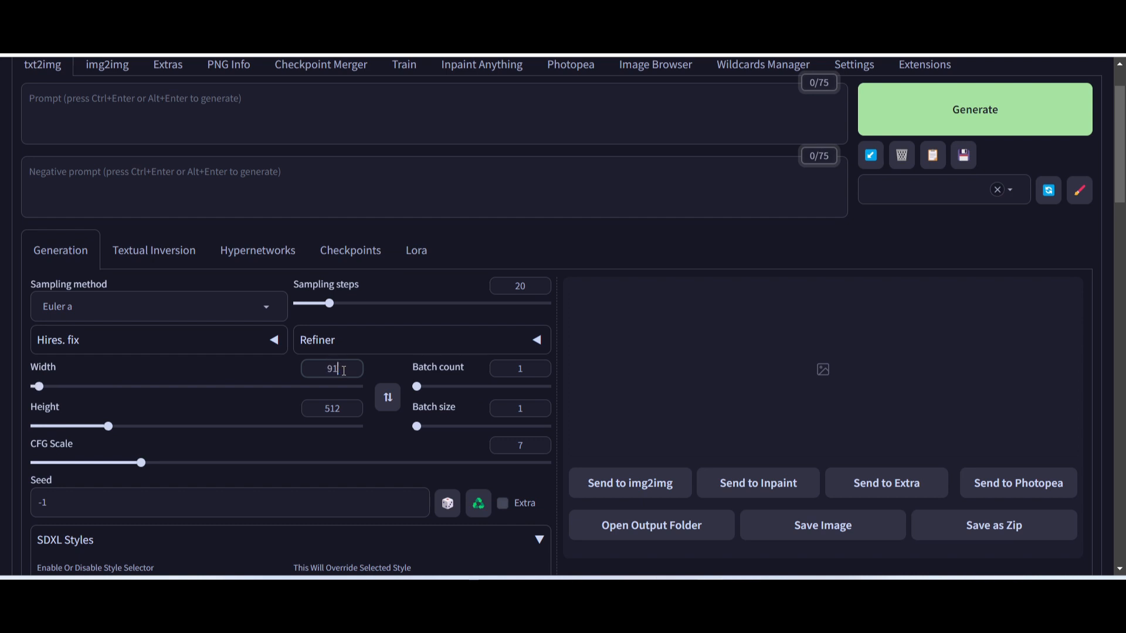
click(367, 448)
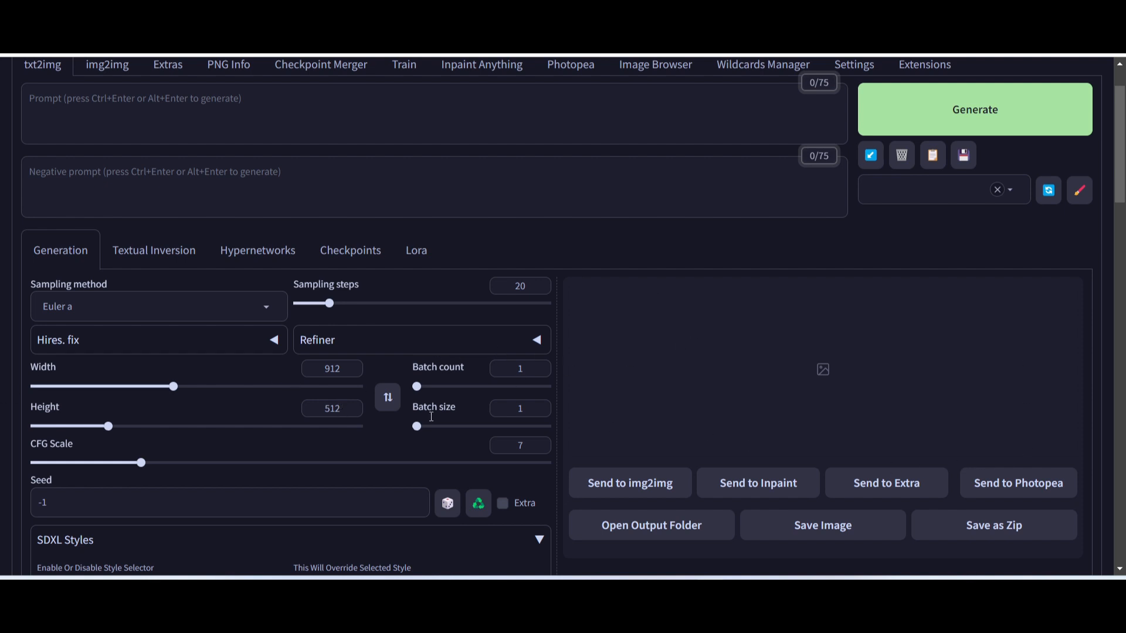
- Switch to the Reverso translator and copy the English translation "large clay jug of biblical times"
click(49, 106)
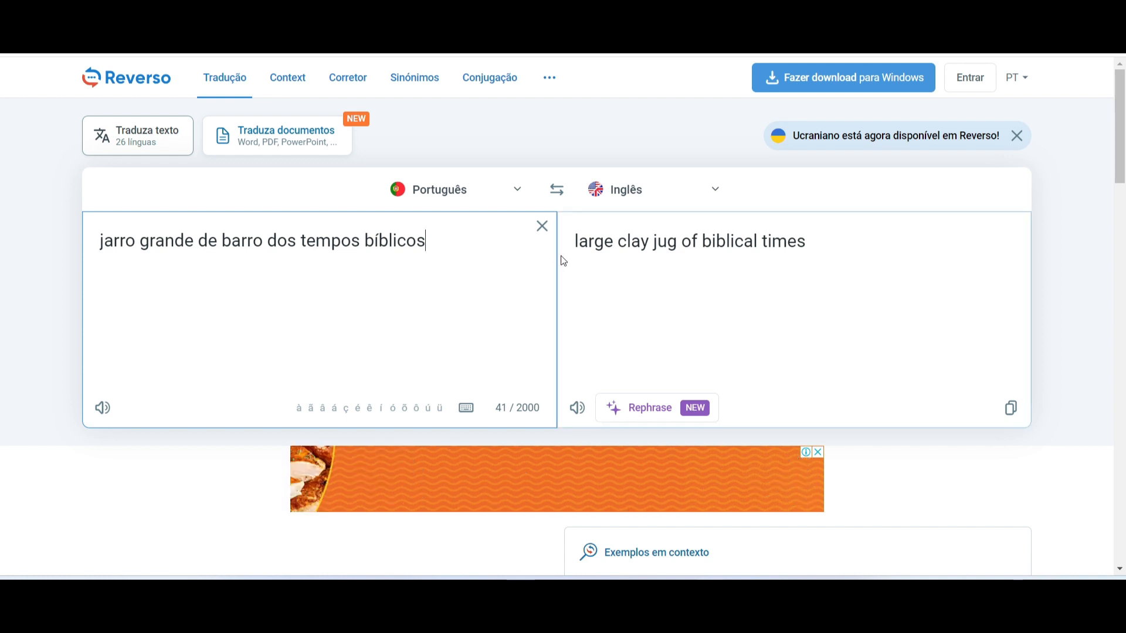
click(576, 241)
drag(576, 240, 841, 239)
key(ctrl+c)
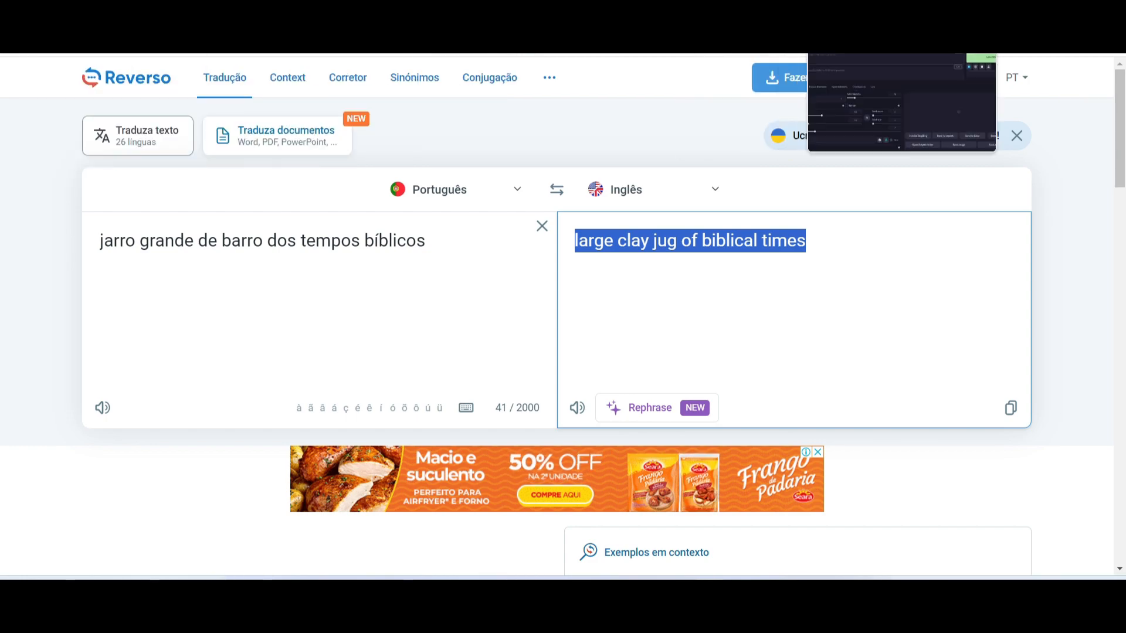
- Return to Stable Diffusion, paste "large clay jug of biblical times" as the txt2img prompt and generate the image
click(757, 41)
scroll(63, 190, up, 2)
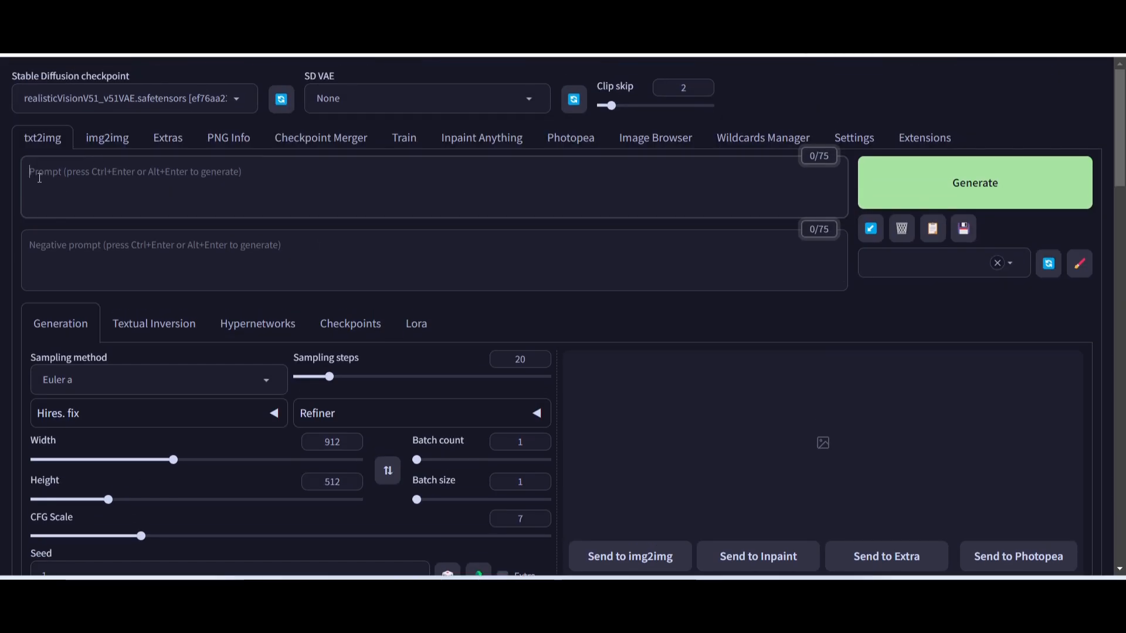
scroll(422, 224, down, 15)
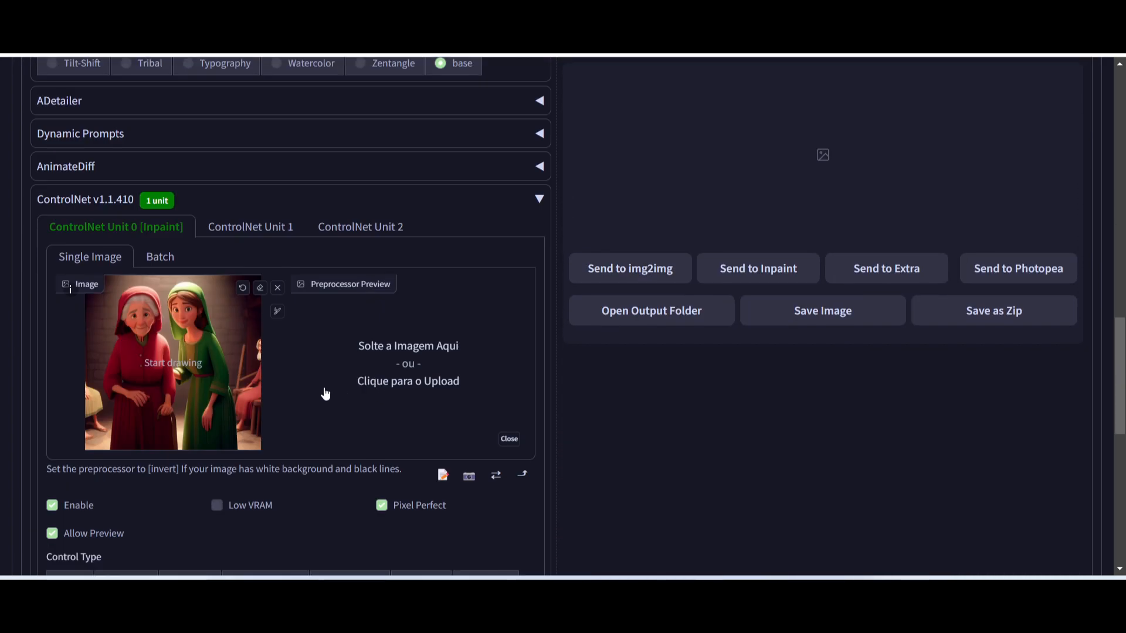
scroll(325, 392, up, 15)
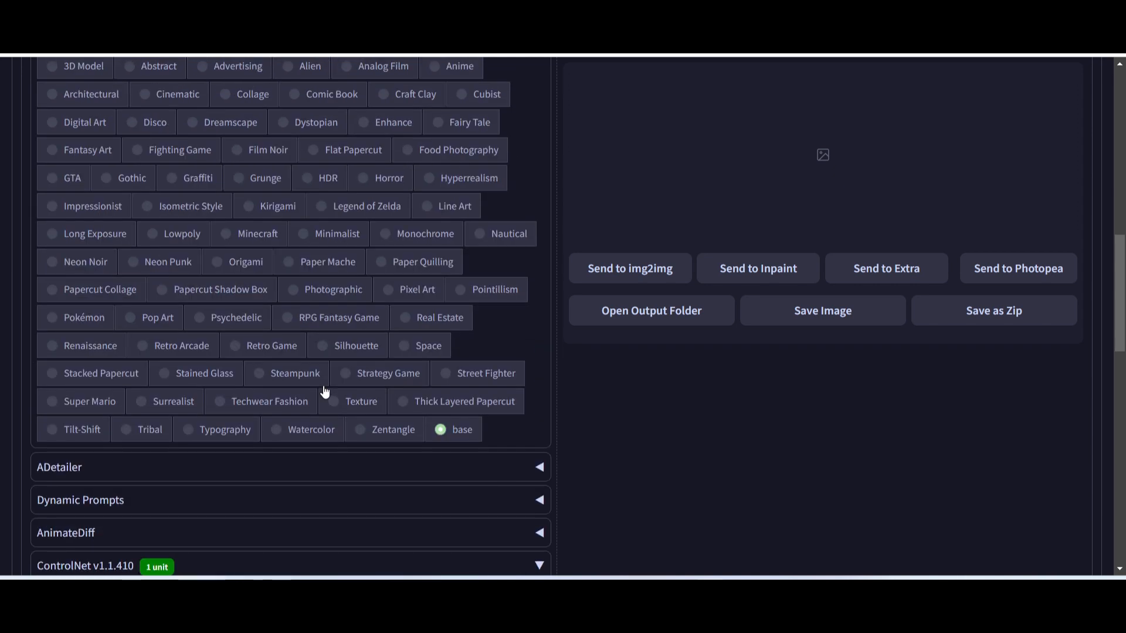
click(57, 176)
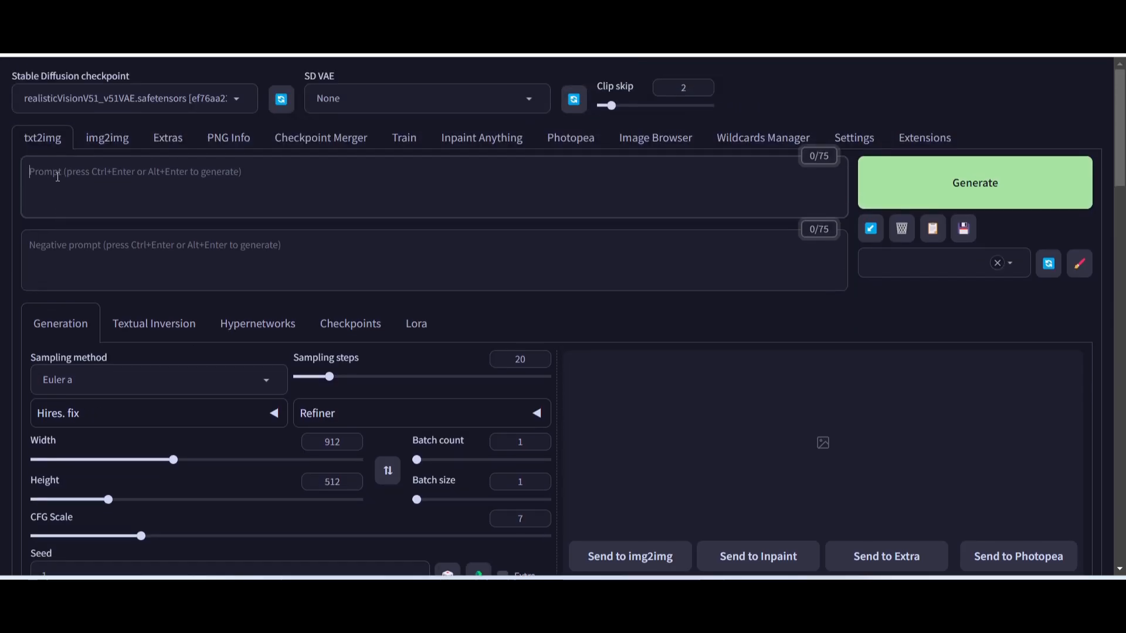
key(ctrl+v)
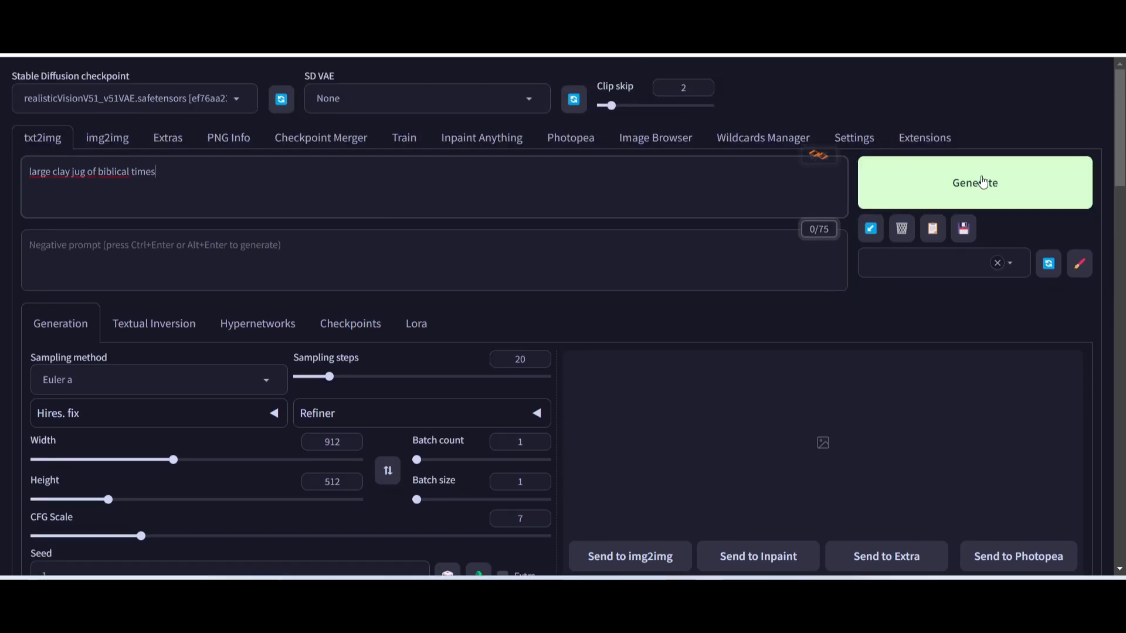
click(980, 199)
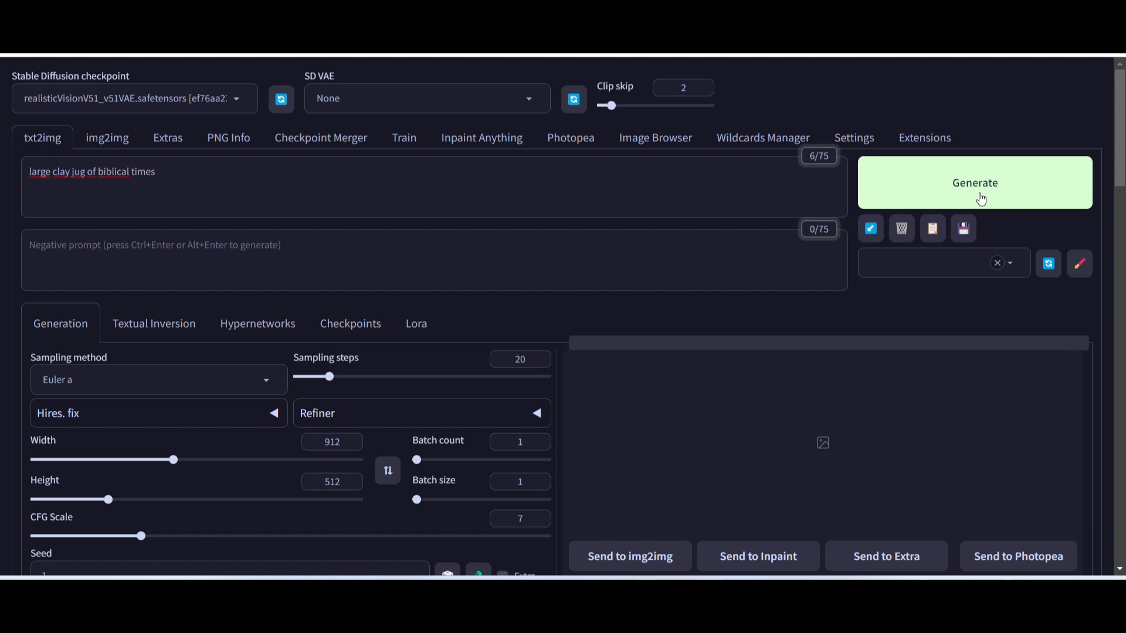
click(980, 198)
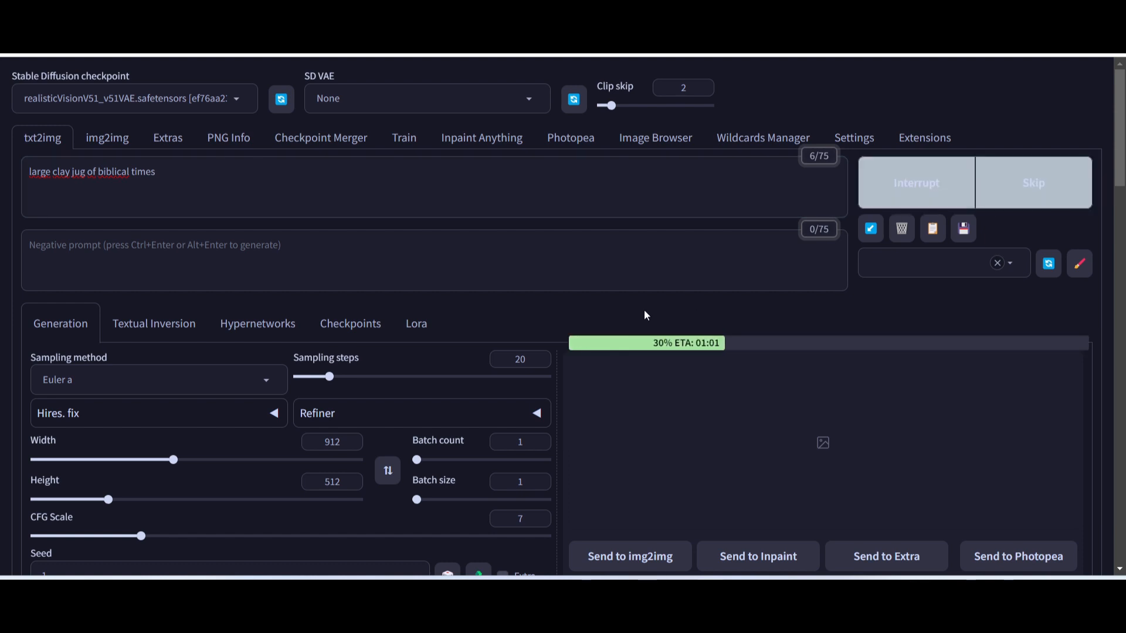
- Examine the widened image and its generation parameters, and compare it with the ControlNet source image
scroll(656, 314, down, 2)
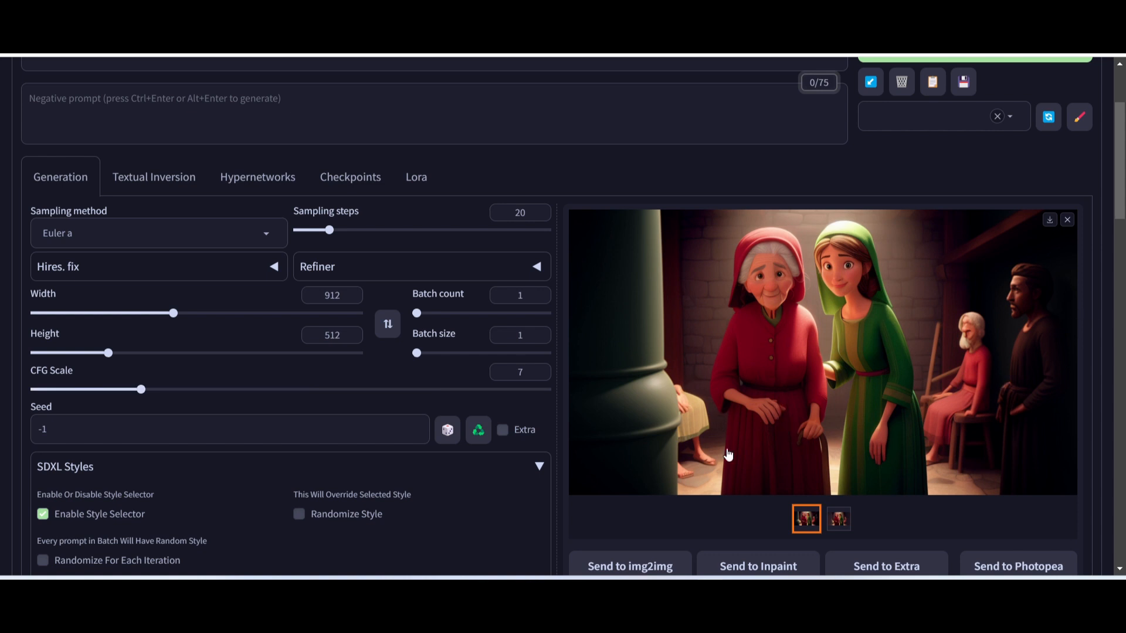
scroll(706, 408, down, 1)
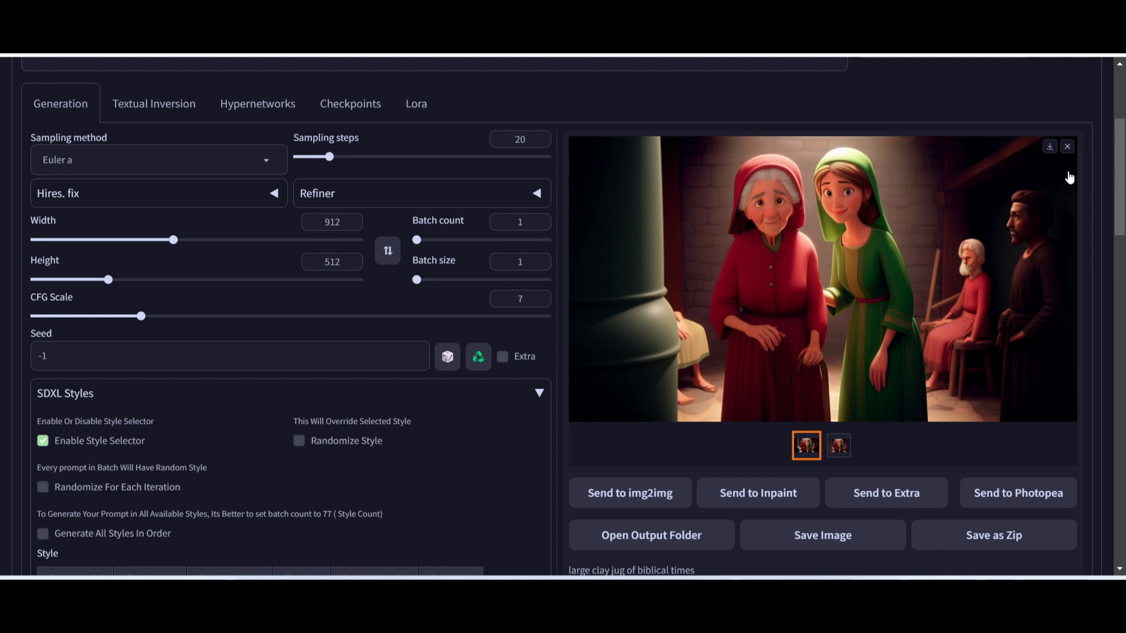
scroll(447, 415, up, 3)
scroll(443, 416, down, 15)
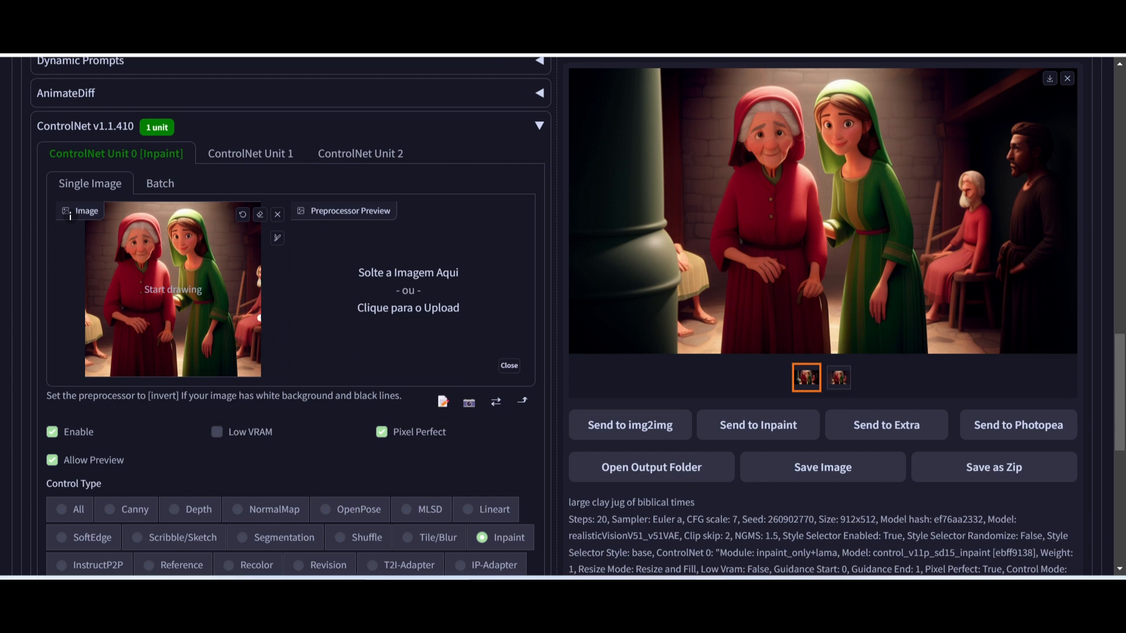
scroll(1027, 218, up, 10)
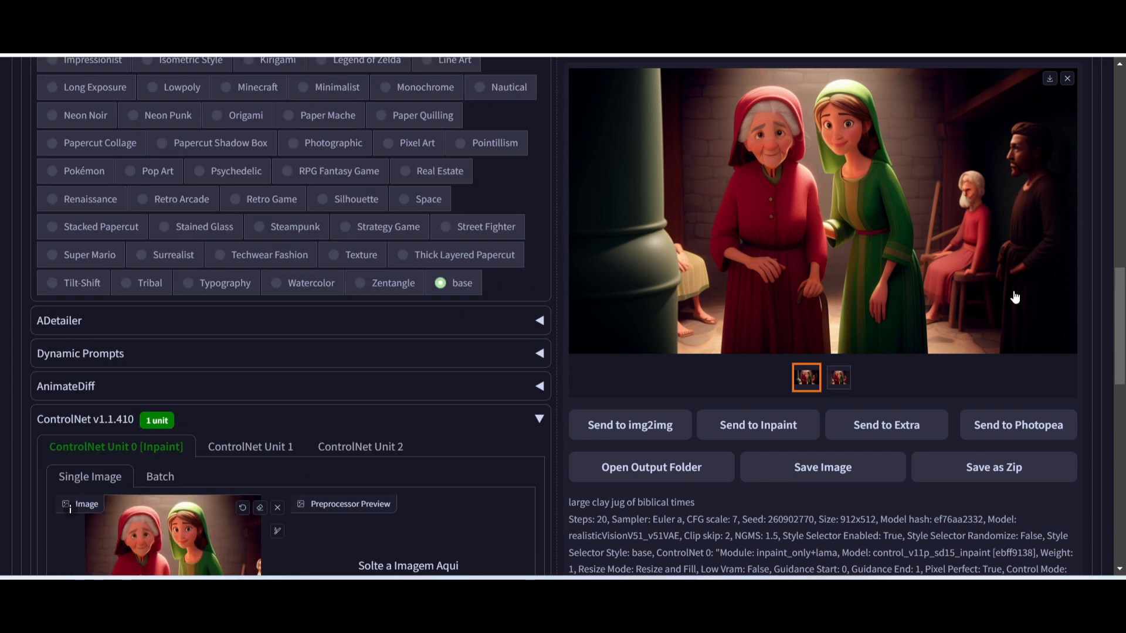
scroll(1027, 218, up, 10)
scroll(906, 373, down, 4)
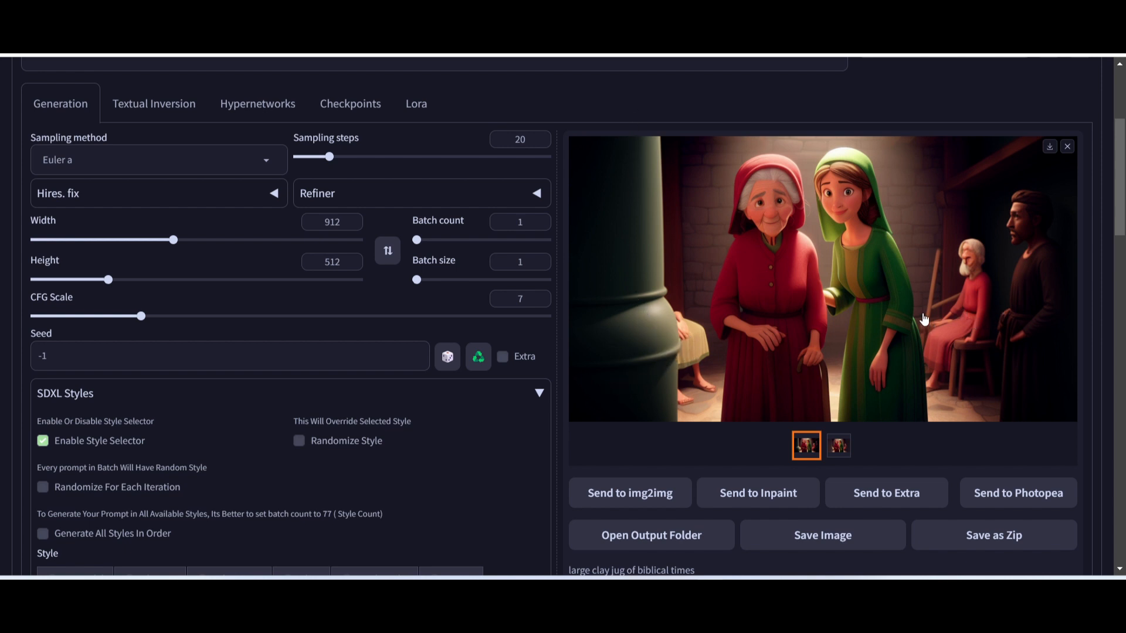
scroll(925, 319, down, 1)
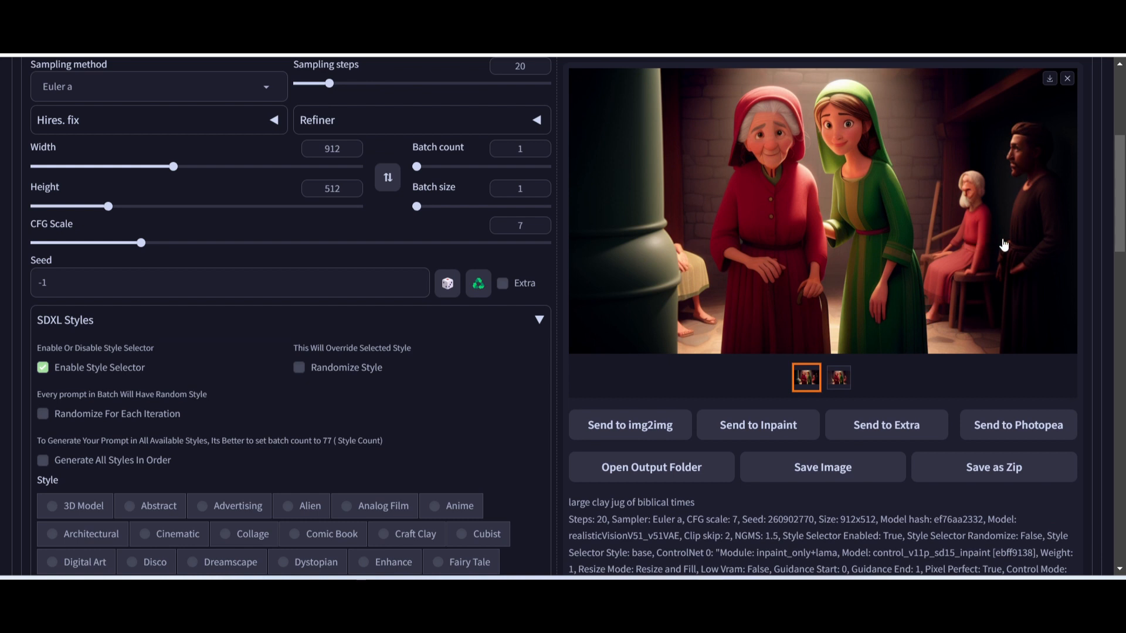
- Send the widened image to img2img Inpaint and set the inpaint area to Only masked
click(746, 432)
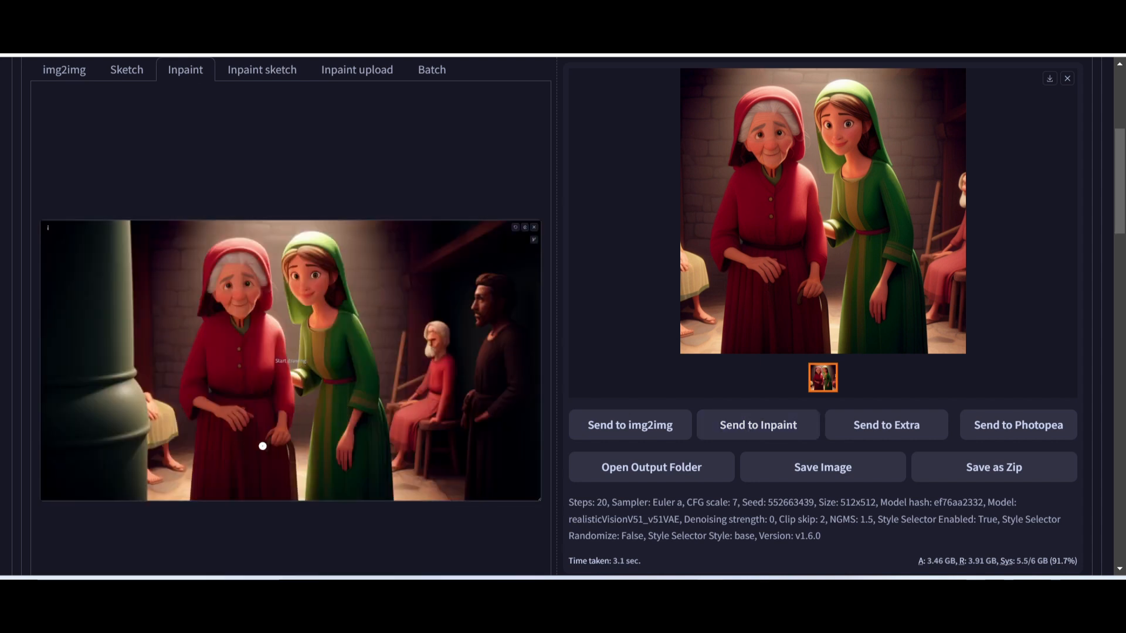
scroll(312, 315, up, 5)
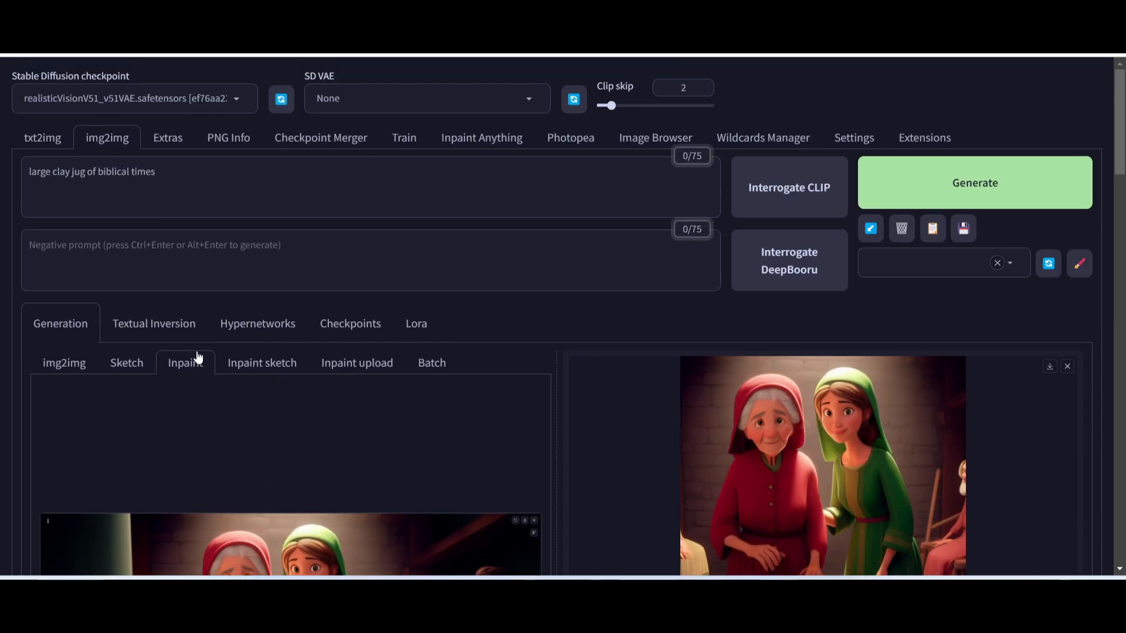
scroll(178, 405, down, 12)
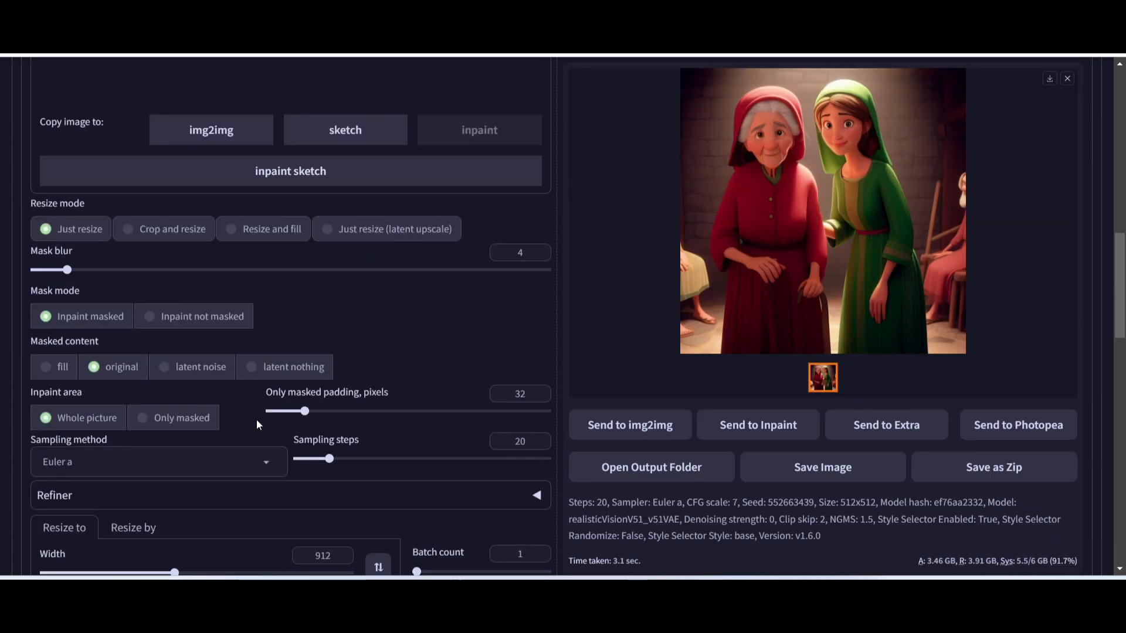
scroll(175, 358, down, 1)
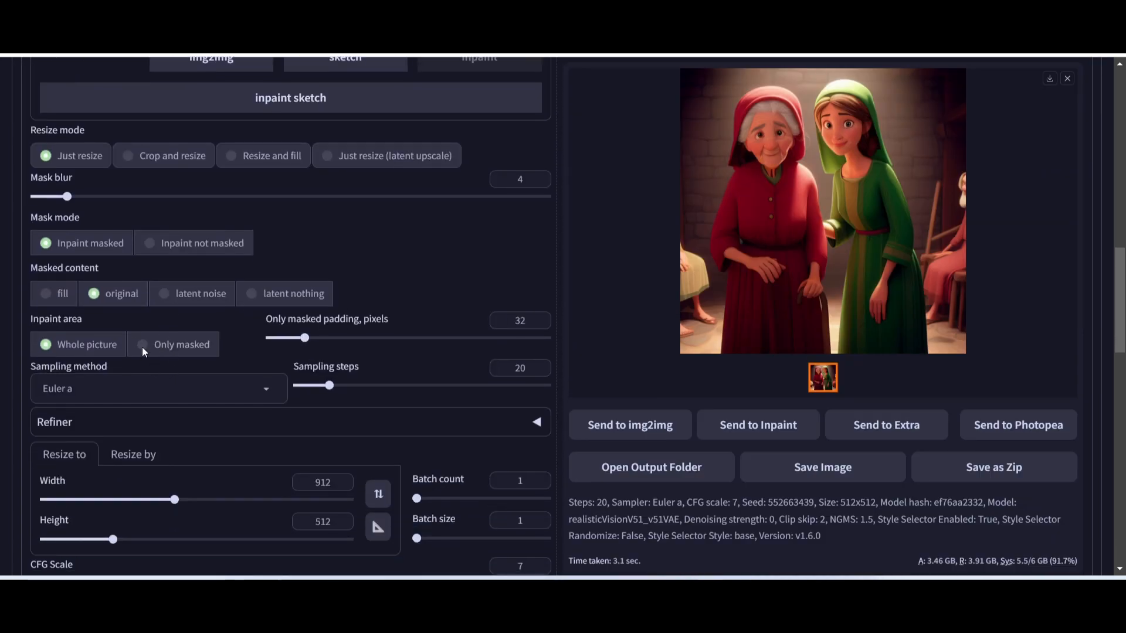
click(142, 347)
- Set the inpainting denoising strength to 1
scroll(188, 349, down, 5)
scroll(191, 348, down, 1)
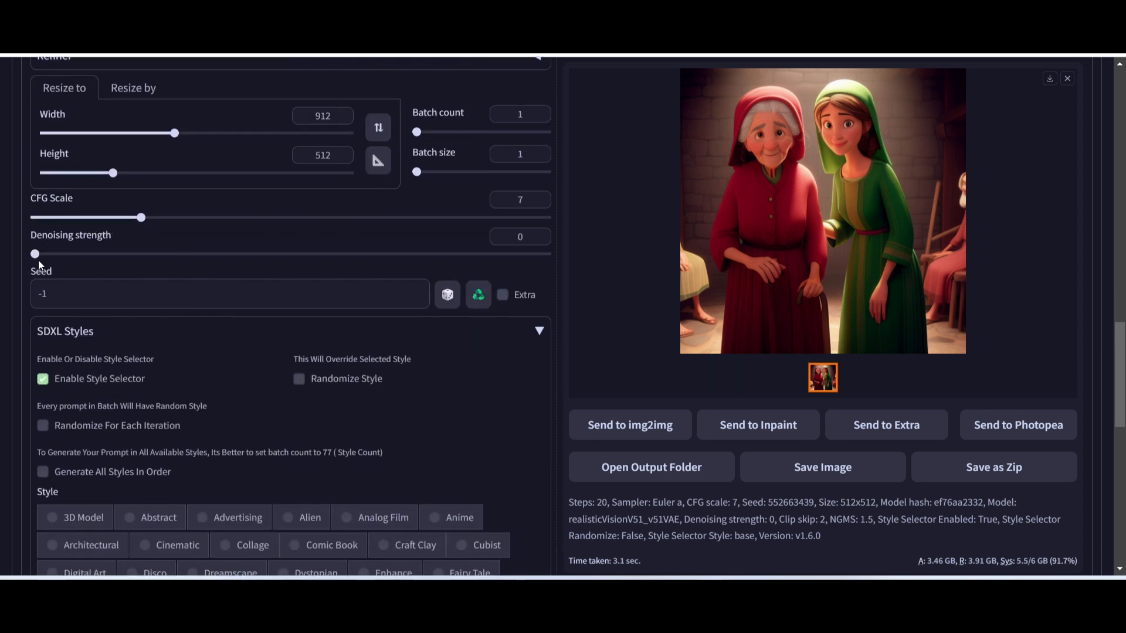
drag(34, 255, 587, 261)
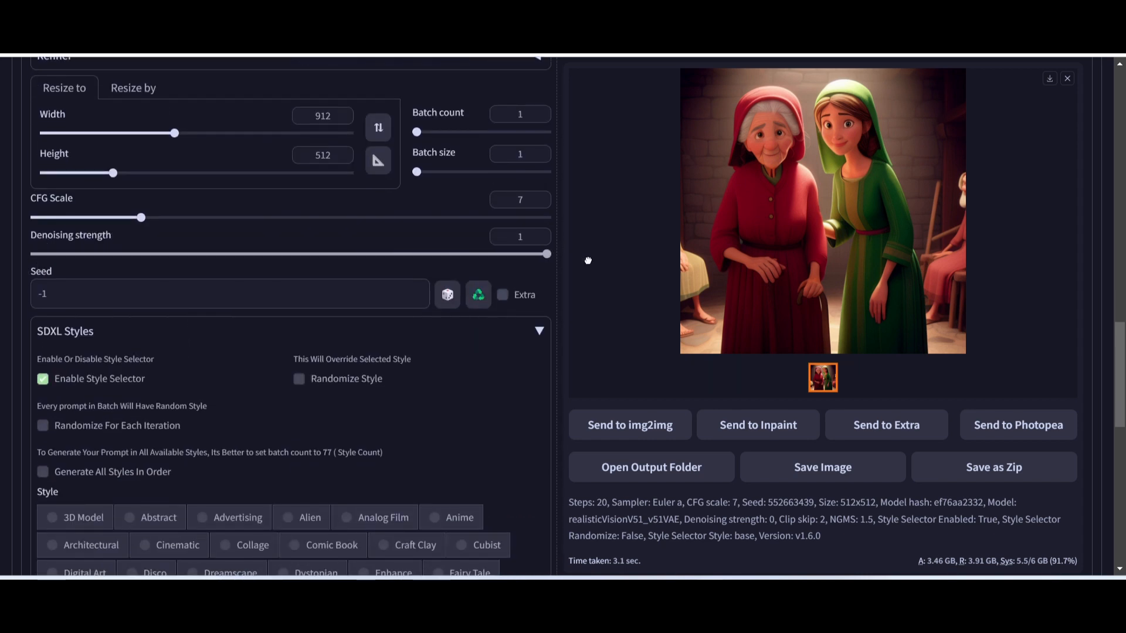
- Enlarge the mask brush and paint a mask over the seated old man and the standing dark-robed man
scroll(341, 257, up, 2)
scroll(339, 248, up, 10)
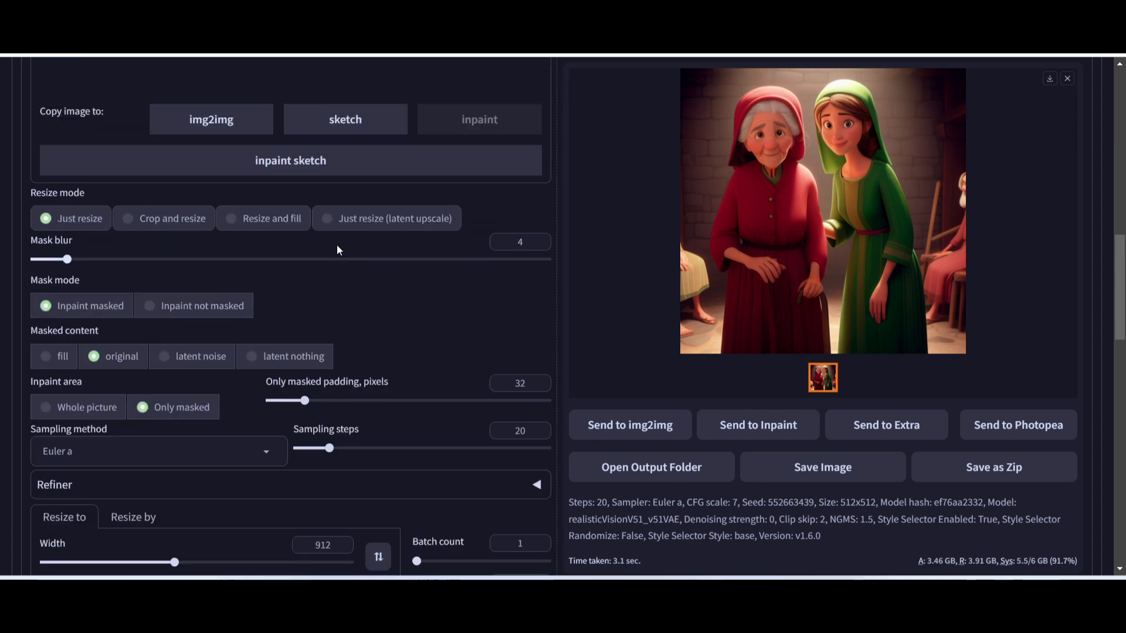
scroll(426, 251, up, 5)
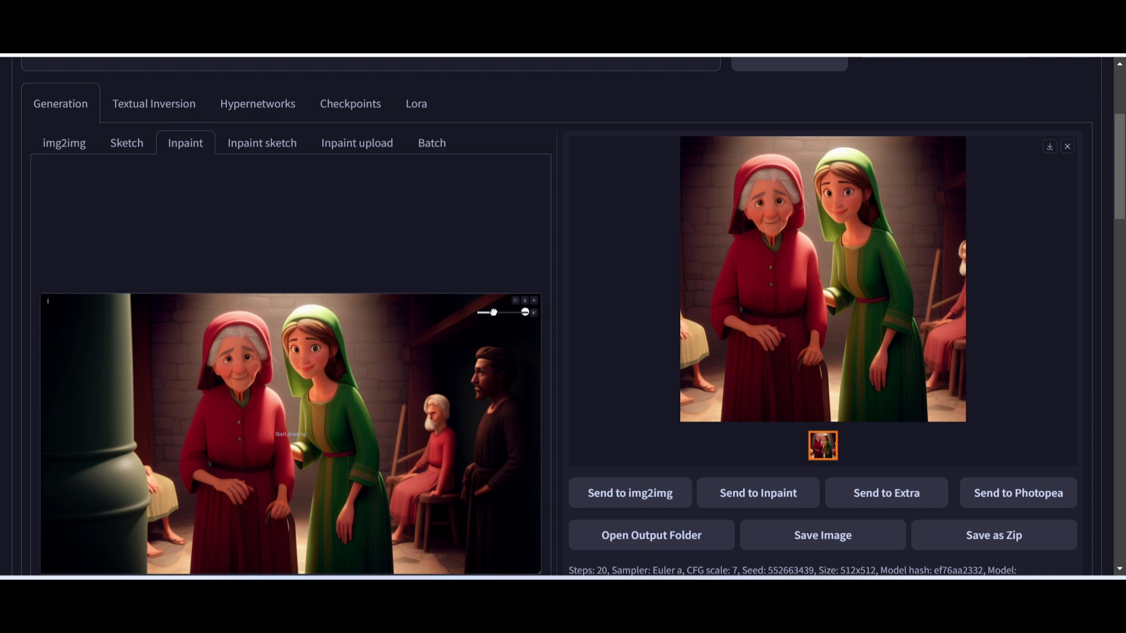
drag(493, 312, 517, 313)
scroll(513, 395, down, 4)
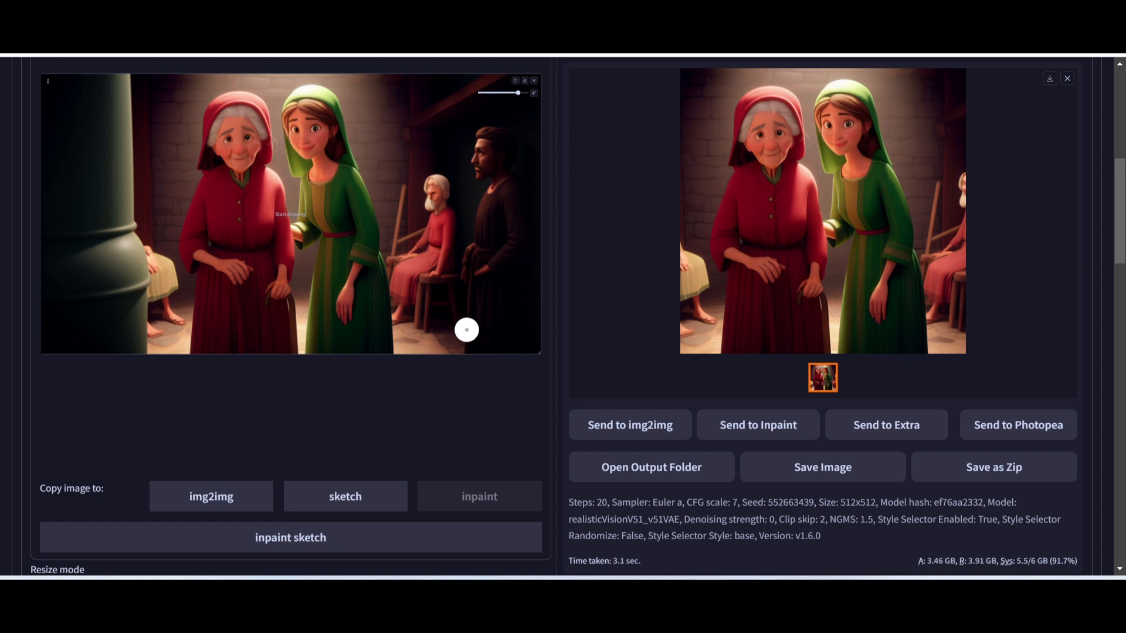
mouse_move(437, 191)
mouse_down()
mouse_move(437, 215)
mouse_move(424, 216)
mouse_move(414, 190)
mouse_move(407, 198)
mouse_move(419, 238)
mouse_move(413, 257)
mouse_move(398, 241)
mouse_move(409, 314)
mouse_move(399, 263)
mouse_move(427, 202)
mouse_move(424, 190)
mouse_move(407, 315)
mouse_move(428, 236)
mouse_move(454, 248)
mouse_move(448, 203)
mouse_move(438, 315)
mouse_move(474, 140)
mouse_move(484, 225)
mouse_move(496, 128)
mouse_move(505, 111)
mouse_move(517, 164)
mouse_move(529, 106)
mouse_move(515, 220)
mouse_move(527, 308)
mouse_move(516, 130)
mouse_move(523, 274)
mouse_move(513, 295)
mouse_move(484, 187)
mouse_move(477, 308)
mouse_move(457, 271)
mouse_move(418, 330)
mouse_move(407, 317)
mouse_move(398, 326)
mouse_move(467, 332)
mouse_move(441, 342)
mouse_move(454, 351)
mouse_move(518, 344)
mouse_move(505, 296)
mouse_move(510, 315)
mouse_move(496, 307)
mouse_move(509, 340)
mouse_move(525, 328)
mouse_move(527, 350)
mouse_move(503, 320)
mouse_move(475, 310)
mouse_move(495, 308)
mouse_move(501, 327)
mouse_move(467, 312)
mouse_move(429, 335)
mouse_move(430, 350)
mouse_move(453, 313)
mouse_up()
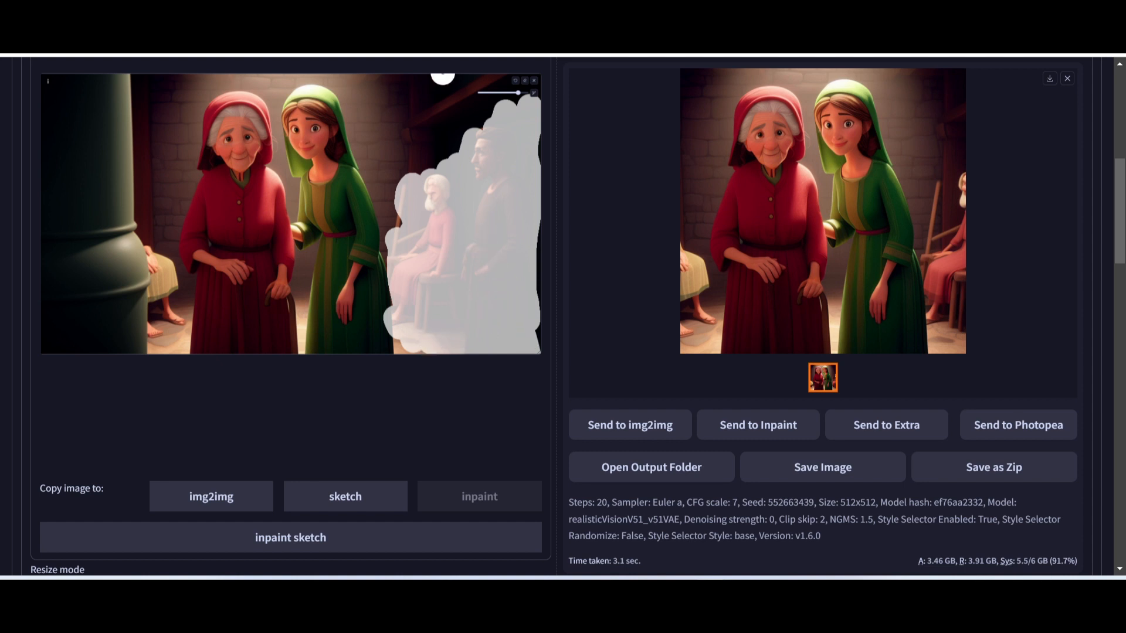
- Switch to the Reverso translator, translate "prateleiras" from Portuguese to English, and select the translated word
click(281, 54)
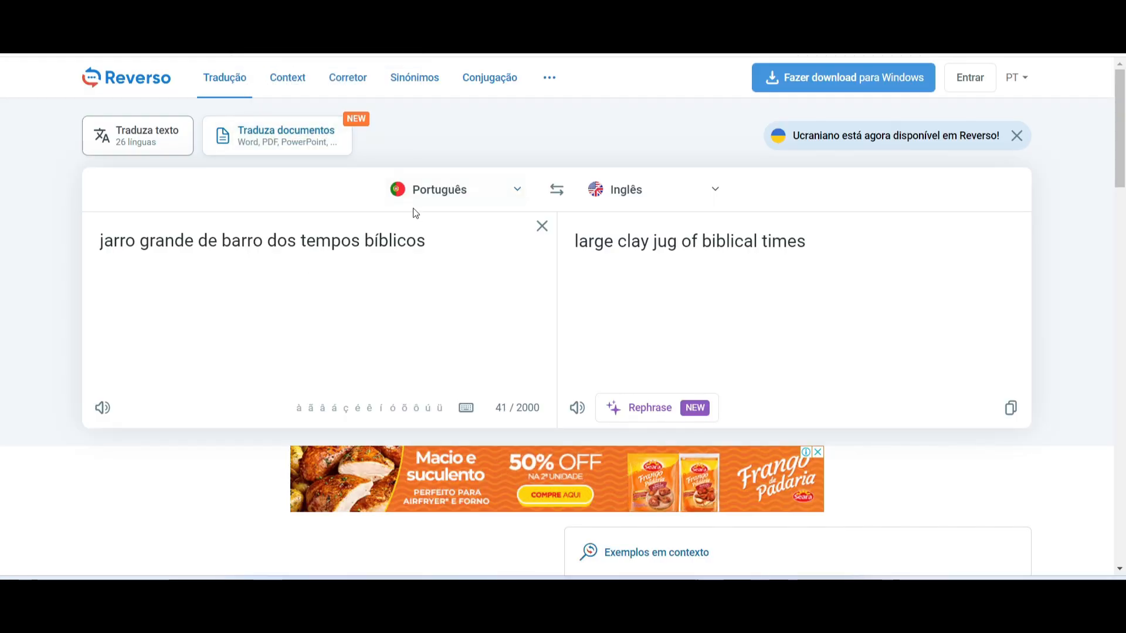
drag(430, 241, 83, 244)
text(p)
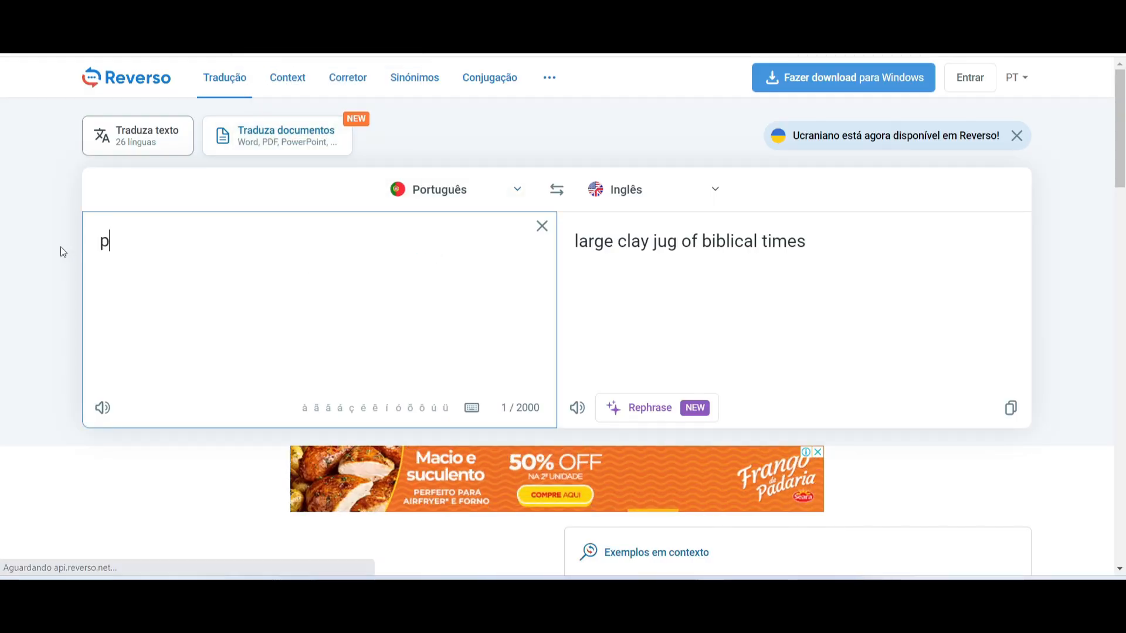
text(rateleiras)
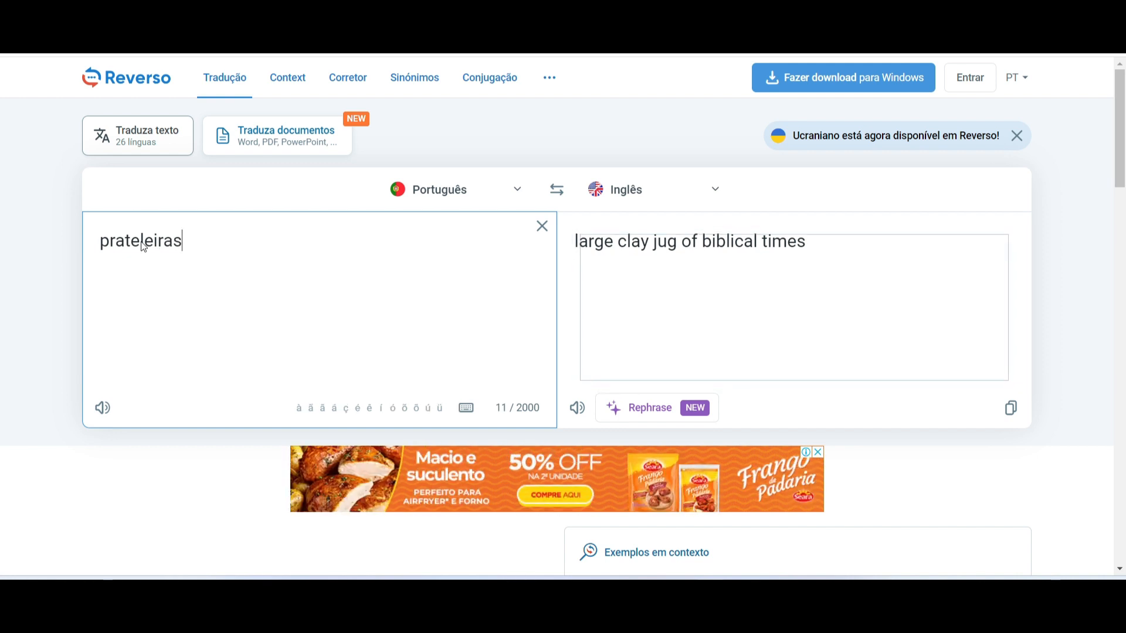
drag(648, 247, 553, 251)
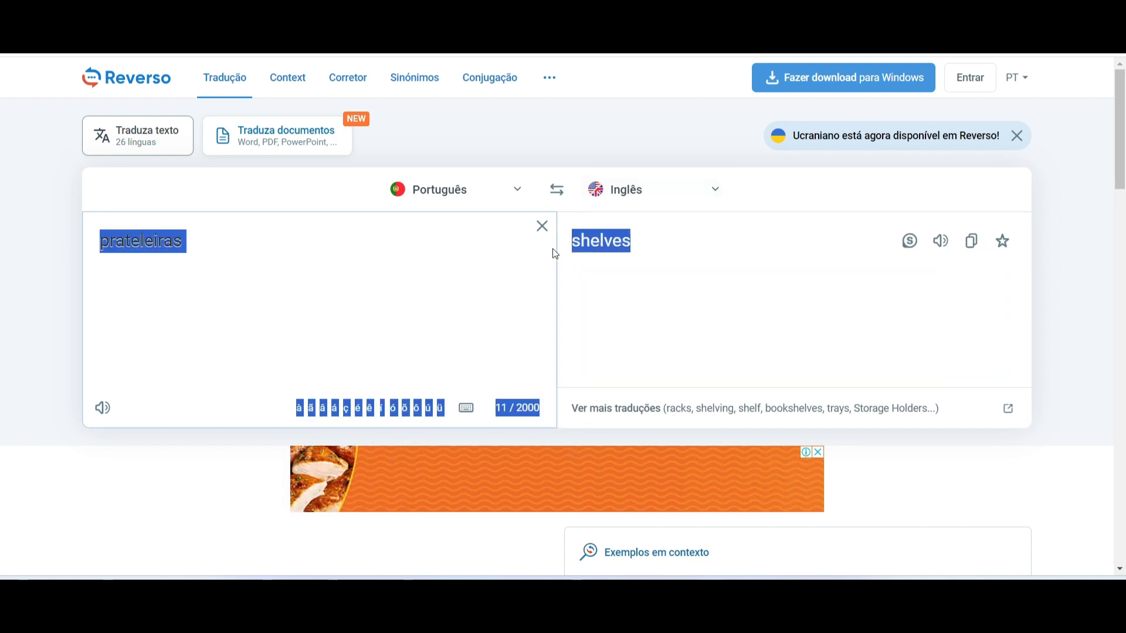
click(750, 258)
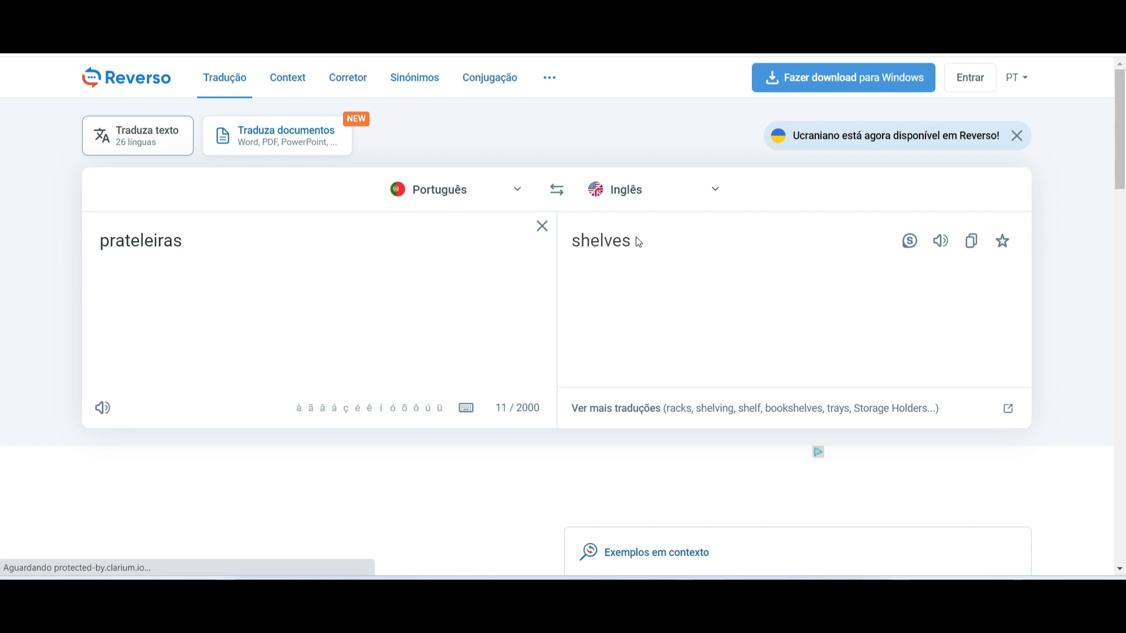
drag(638, 241, 557, 251)
click(635, 268)
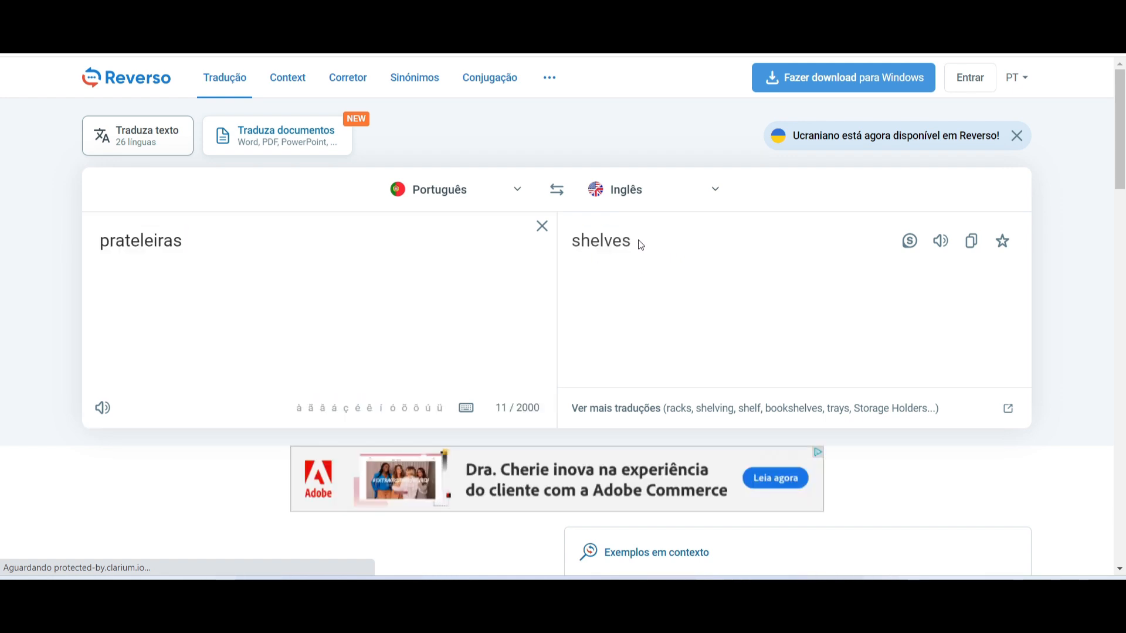
drag(641, 246, 573, 246)
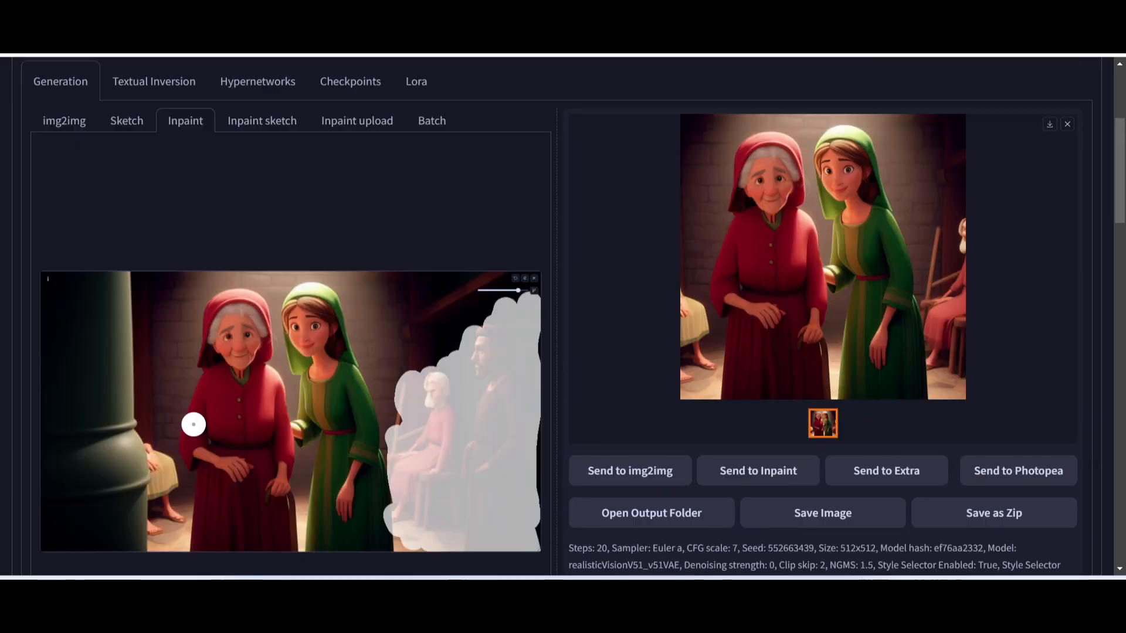
- Back in Stable Diffusion, replace the img2img prompt with "shelves of biblical times"
scroll(179, 241, up, 4)
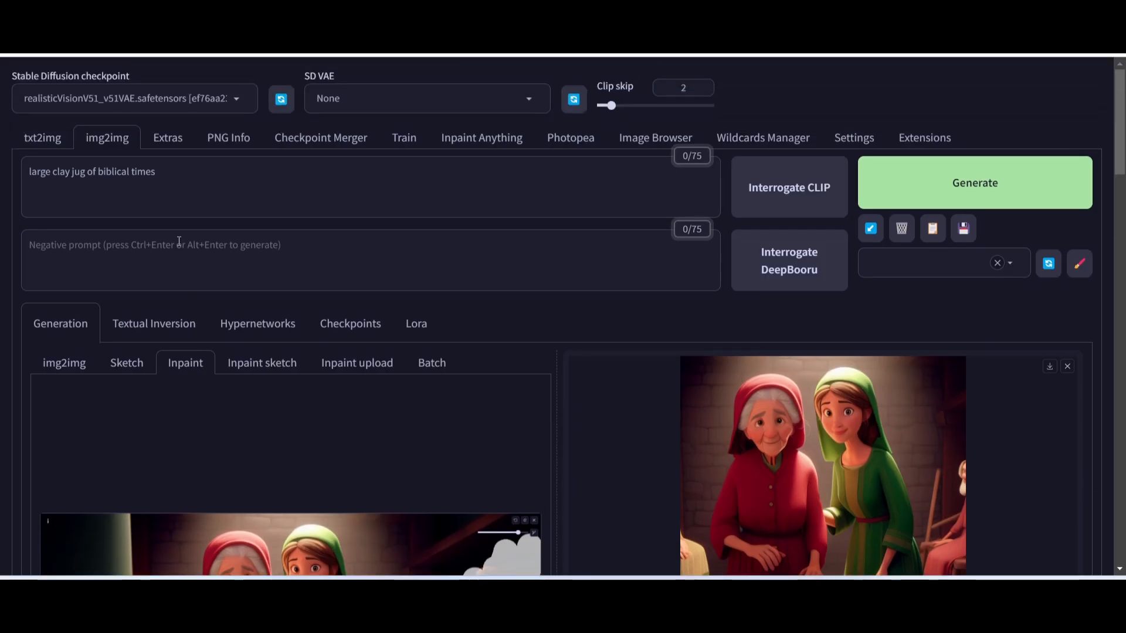
drag(179, 167, 1, 180)
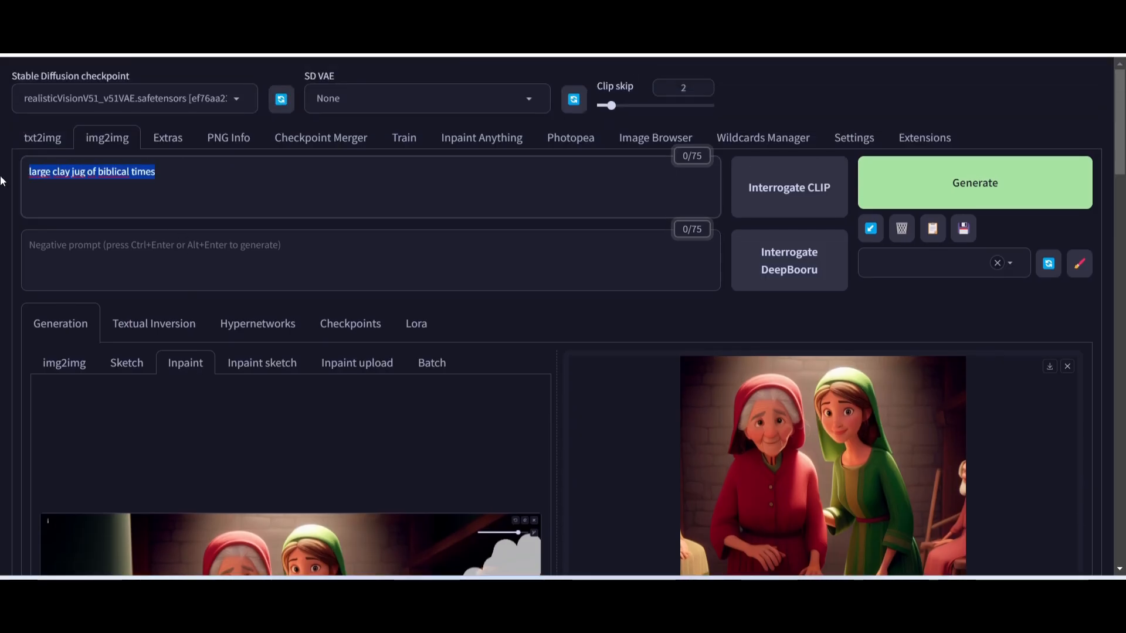
text(shelves of bibvlic)
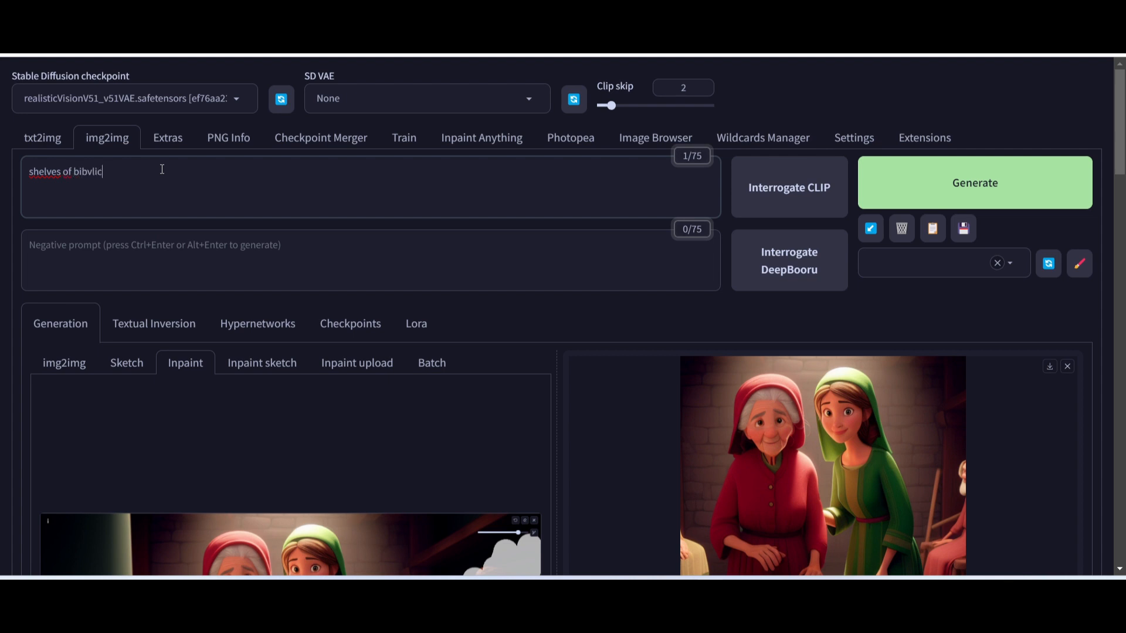
text(al)
key(BackSpace)
key(BackSpace)
key(BackSpace)
key(BackSpace)
key(BackSpace)
text(lical times)
- Extend the inpaint mask upward over the dark ceiling area above the two men, reaching the image's right edge
scroll(430, 473, down, 4)
scroll(433, 382, down, 3)
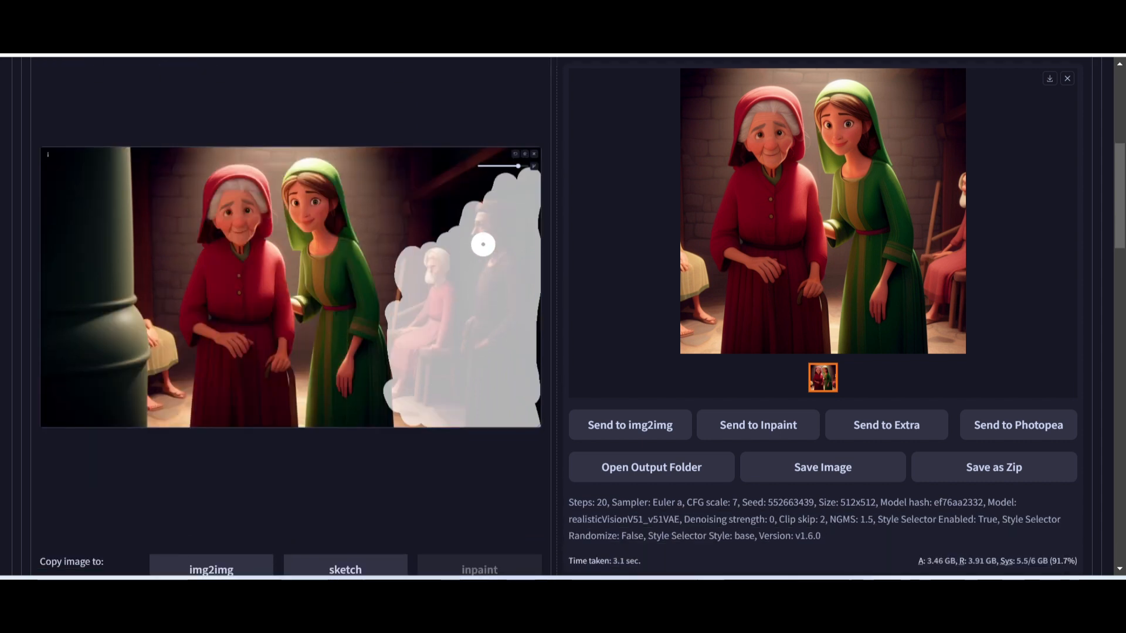
mouse_move(511, 183)
mouse_down()
mouse_move(554, 166)
mouse_move(482, 171)
mouse_move(517, 176)
mouse_move(477, 210)
mouse_move(480, 179)
mouse_move(469, 178)
mouse_move(444, 245)
mouse_move(421, 262)
mouse_move(440, 187)
mouse_move(423, 191)
mouse_move(467, 183)
mouse_move(447, 173)
mouse_move(460, 171)
mouse_move(446, 266)
mouse_move(414, 295)
mouse_move(403, 287)
mouse_move(402, 314)
mouse_move(423, 257)
mouse_move(417, 231)
mouse_move(470, 358)
mouse_up()
mouse_move(456, 396)
mouse_down()
mouse_move(400, 409)
mouse_move(411, 442)
mouse_move(439, 445)
mouse_move(417, 423)
mouse_move(459, 432)
mouse_move(535, 398)
mouse_move(548, 430)
mouse_move(531, 319)
mouse_move(542, 209)
mouse_up()
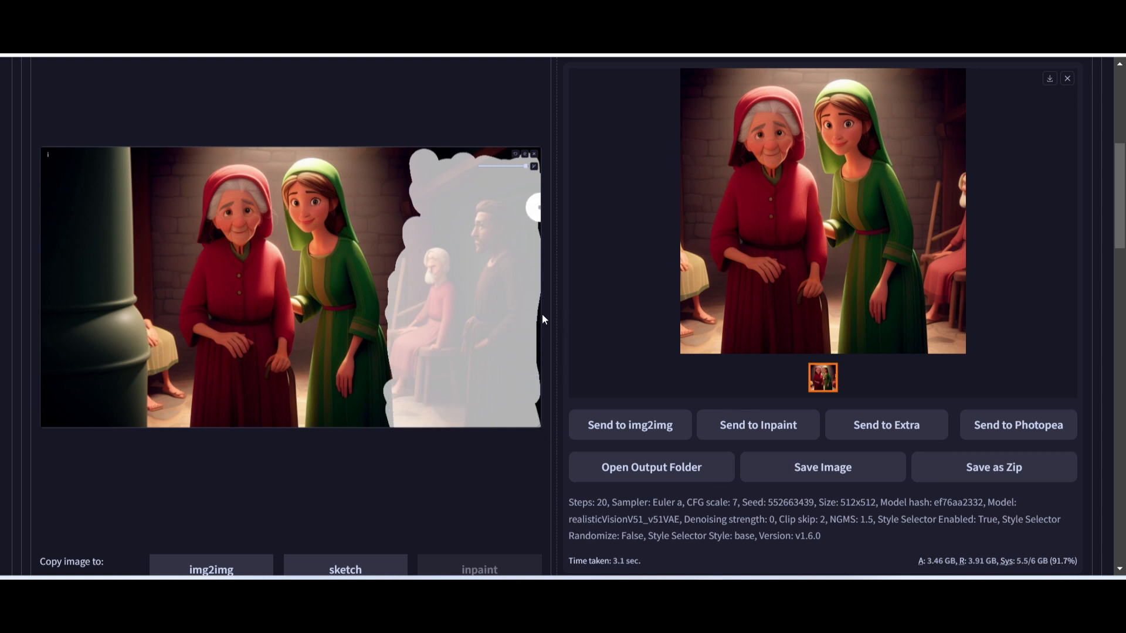
- Review the inpaint settings and generate the image with the masked men replaced using the shelves prompt
scroll(352, 416, down, 10)
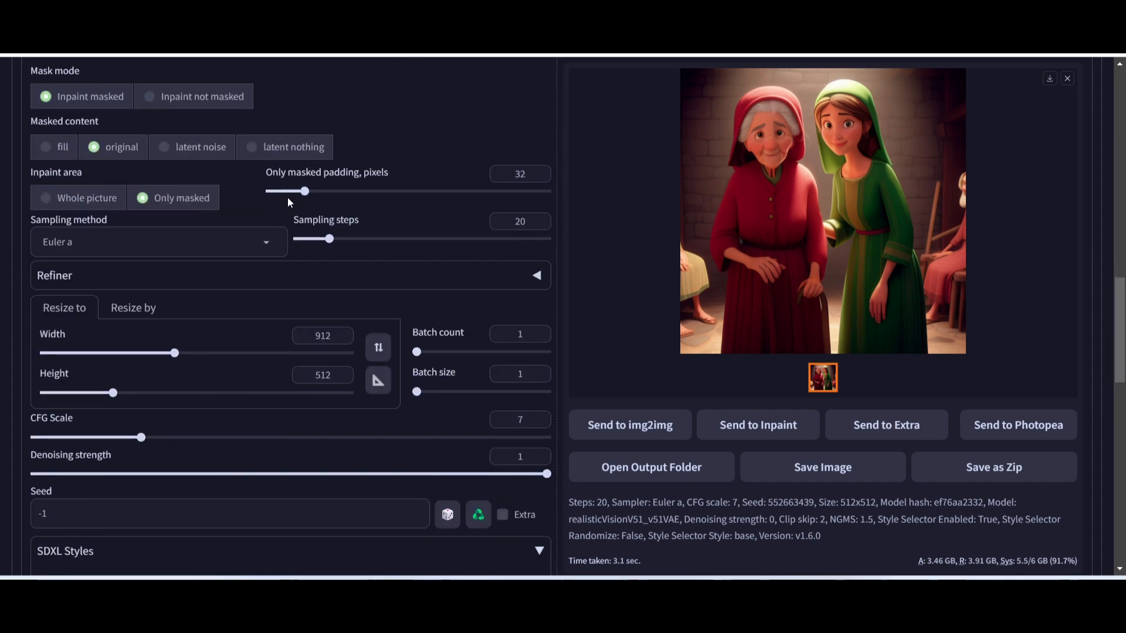
scroll(244, 368, up, 1)
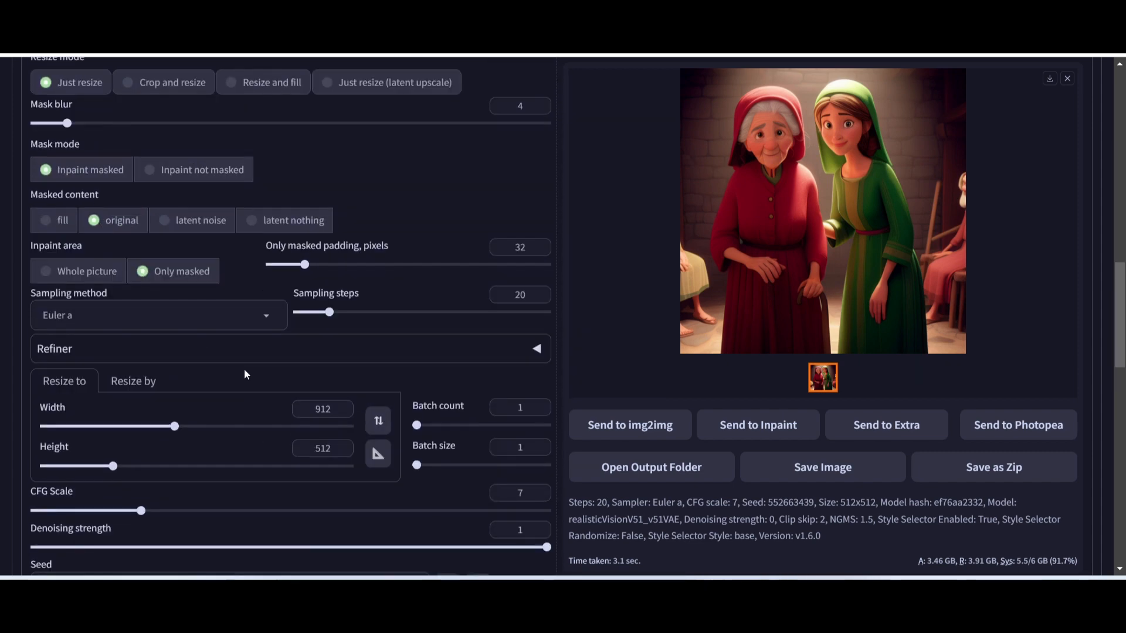
scroll(315, 452, down, 4)
scroll(445, 332, up, 10)
scroll(494, 195, up, 5)
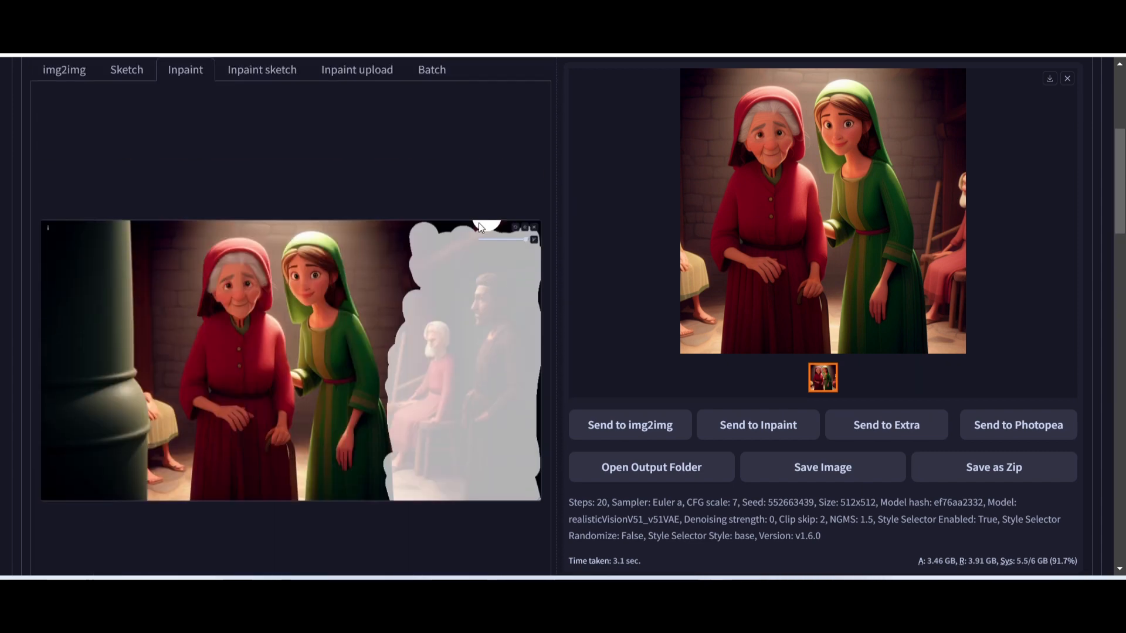
scroll(463, 315, up, 4)
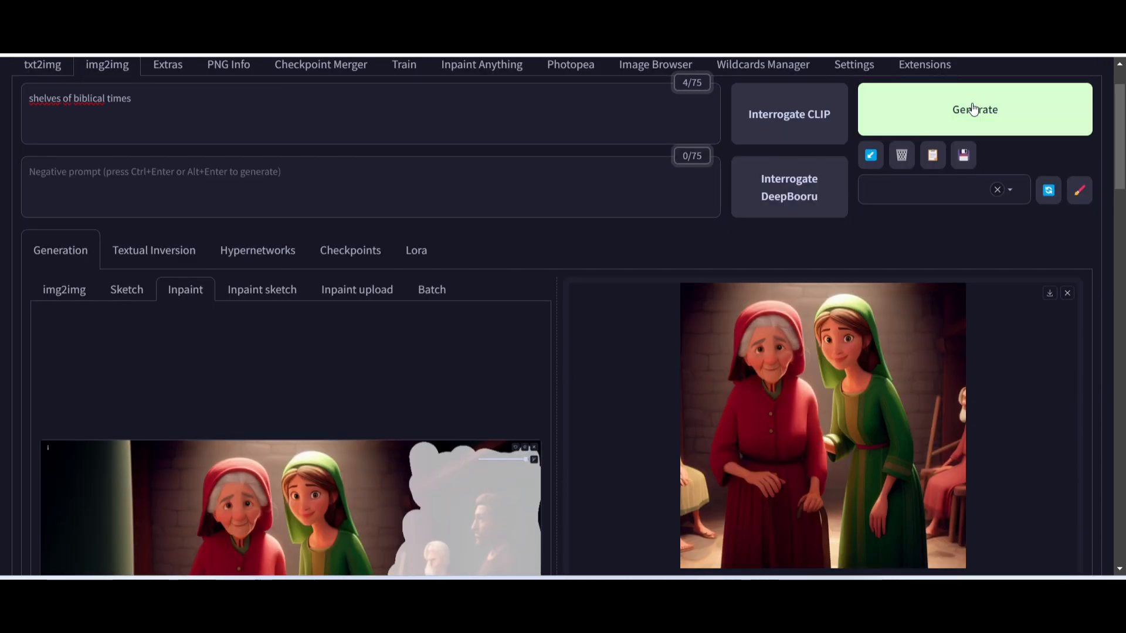
click(974, 109)
scroll(664, 323, up, 1)
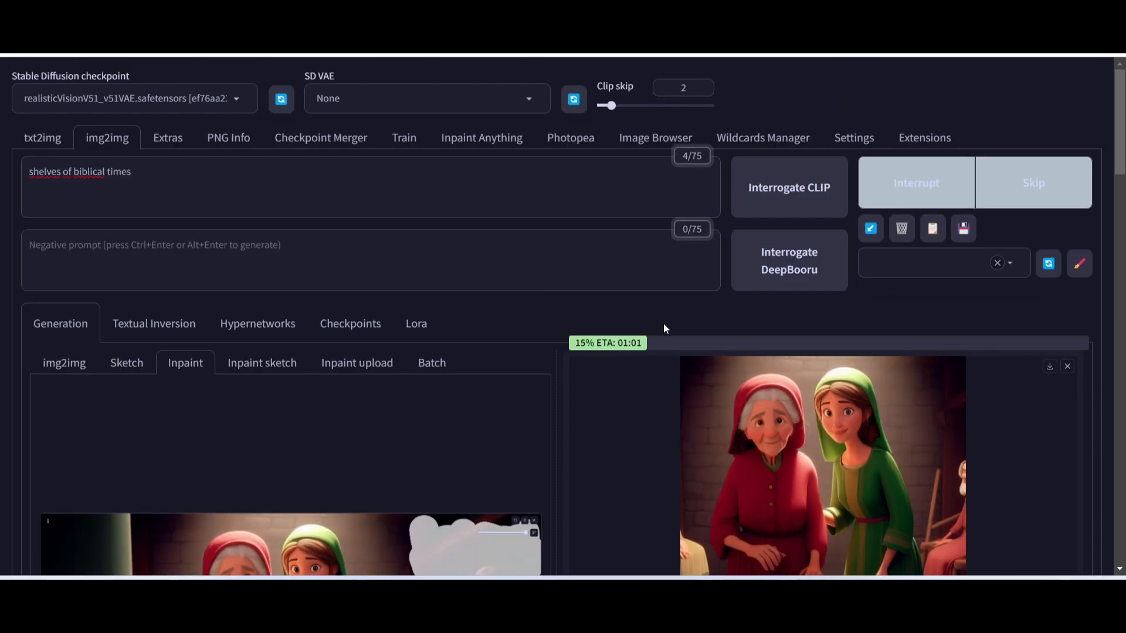
scroll(663, 328, down, 1)
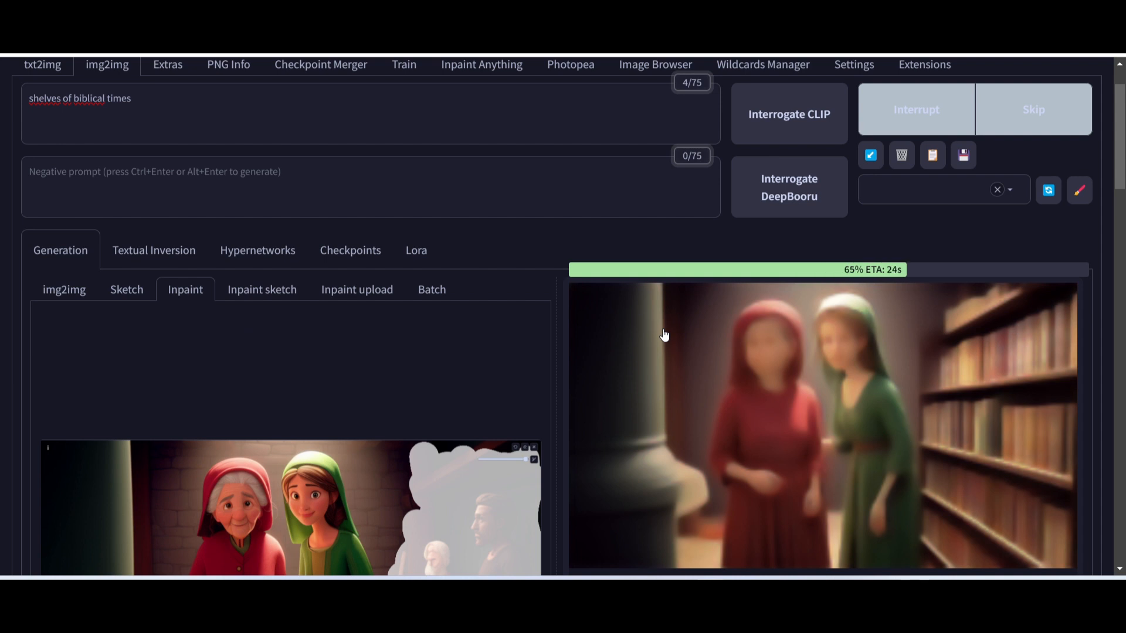
scroll(664, 335, down, 1)
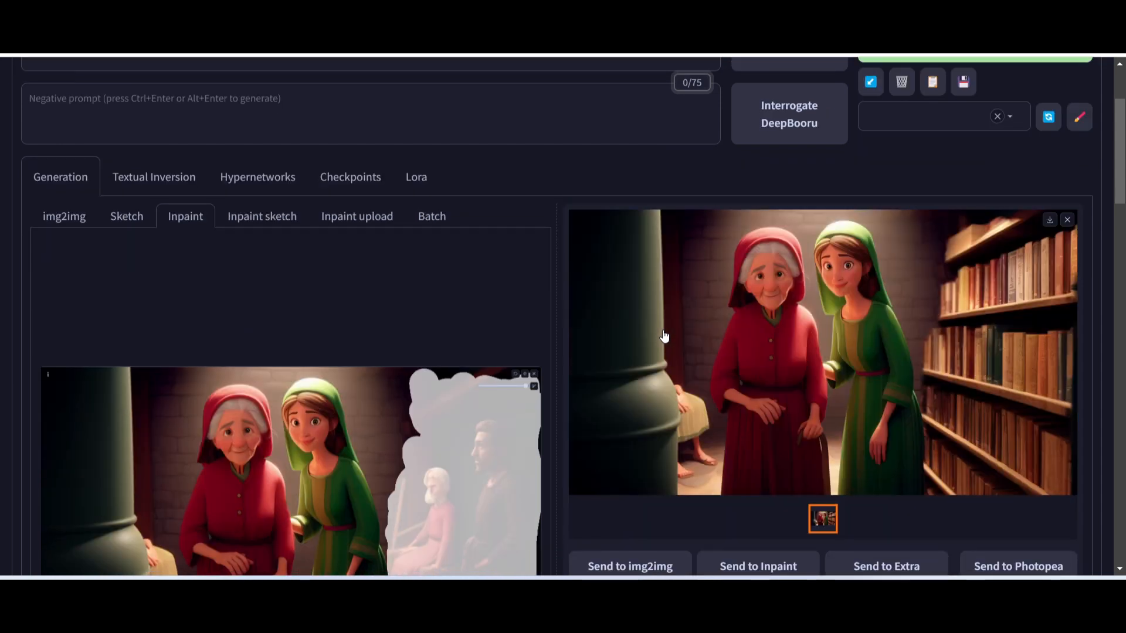
- Send the generated bookshelf image to Inpaint and clear the previous mask
scroll(920, 331, down, 2)
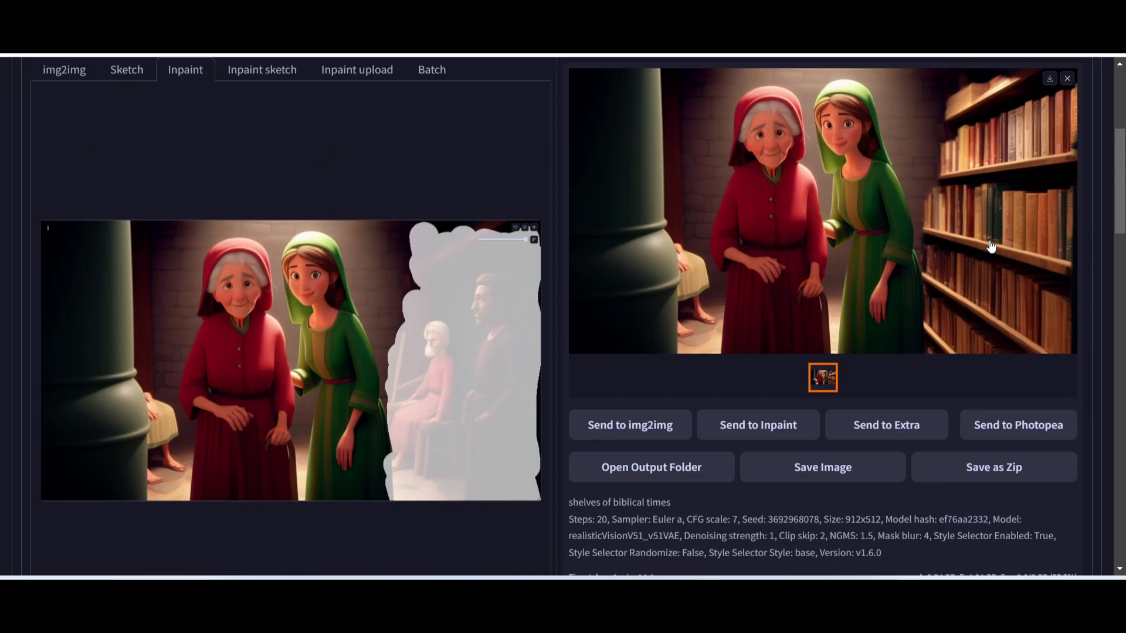
scroll(991, 246, up, 2)
scroll(995, 294, down, 2)
scroll(809, 381, down, 3)
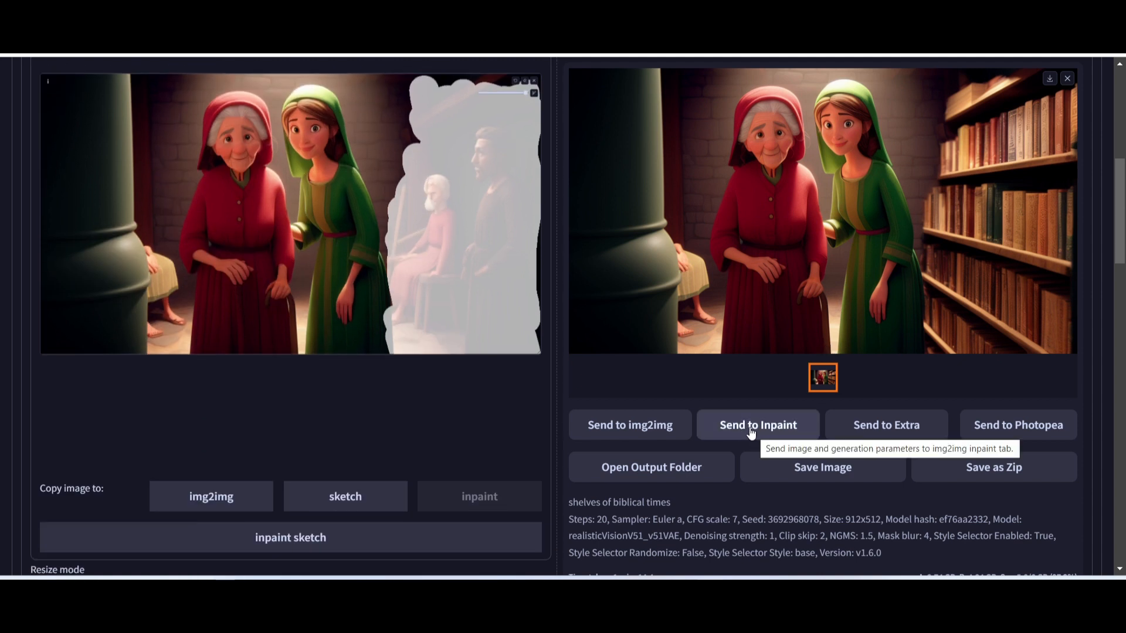
click(751, 433)
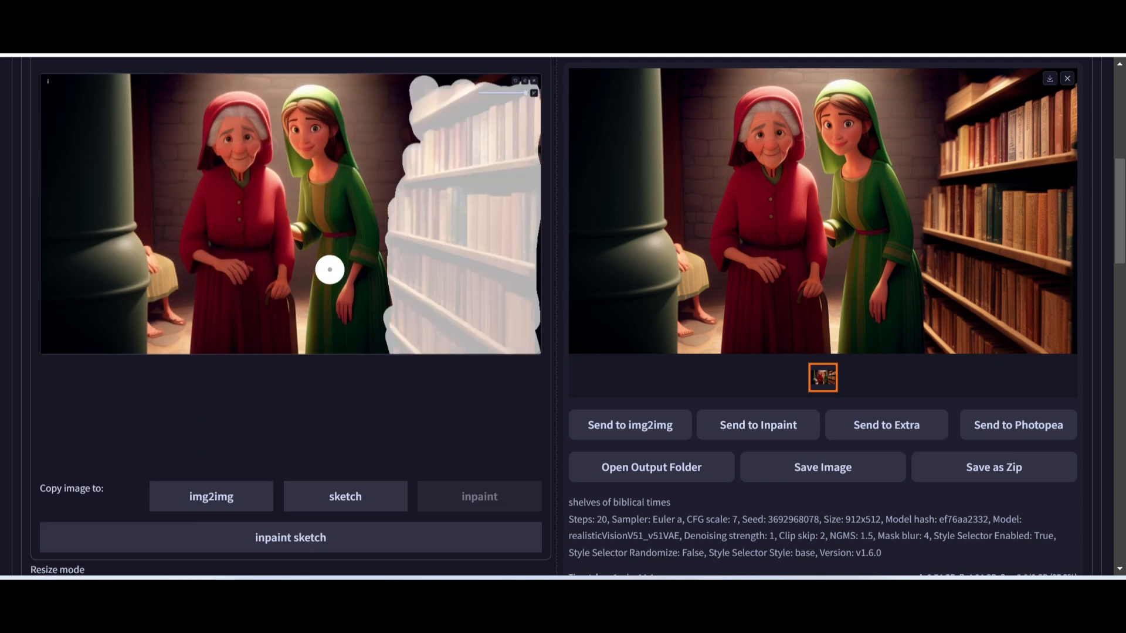
scroll(508, 321, up, 3)
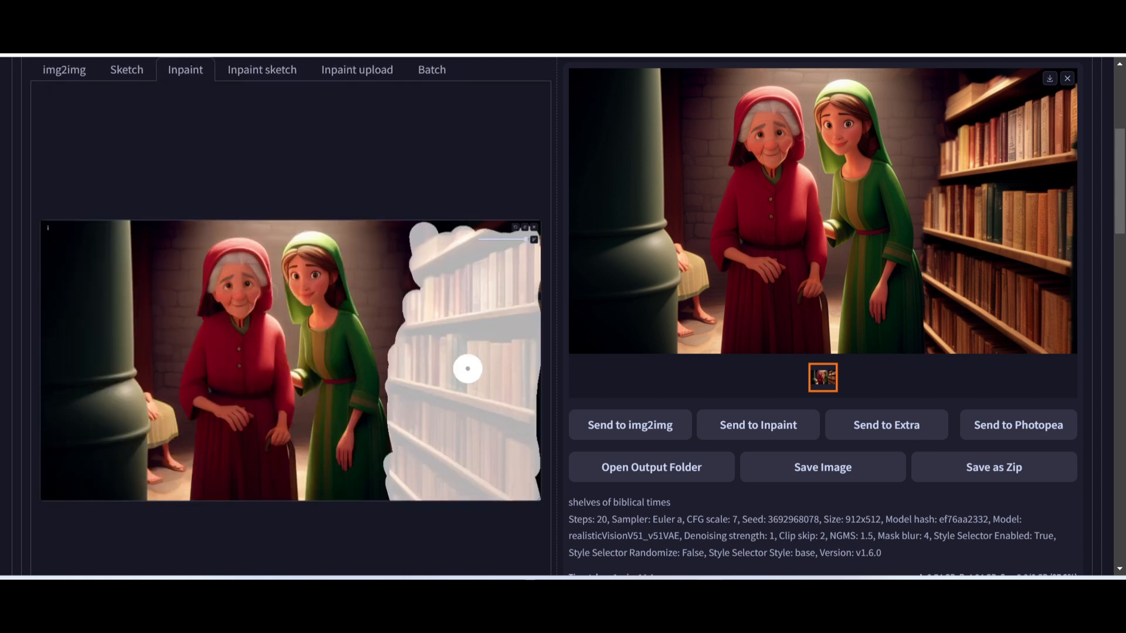
click(524, 227)
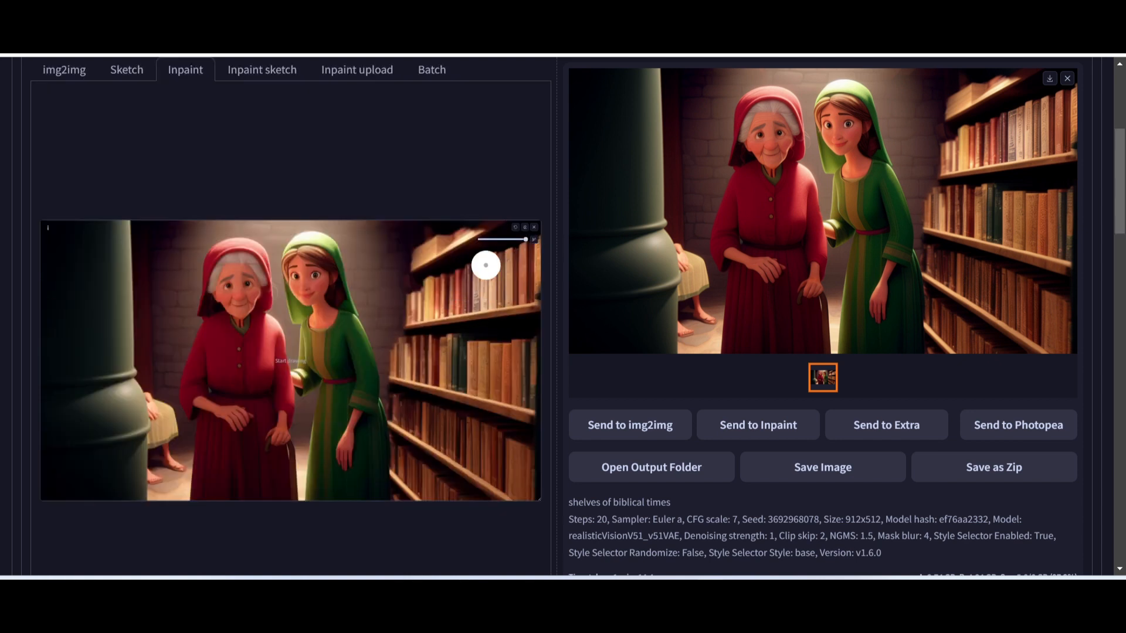
- Paint a mask over the whole green pillar and the partly hidden seated figure beside it
mouse_move(156, 473)
mouse_down()
mouse_move(161, 414)
mouse_move(163, 438)
mouse_move(121, 355)
mouse_move(148, 519)
mouse_move(109, 382)
mouse_up()
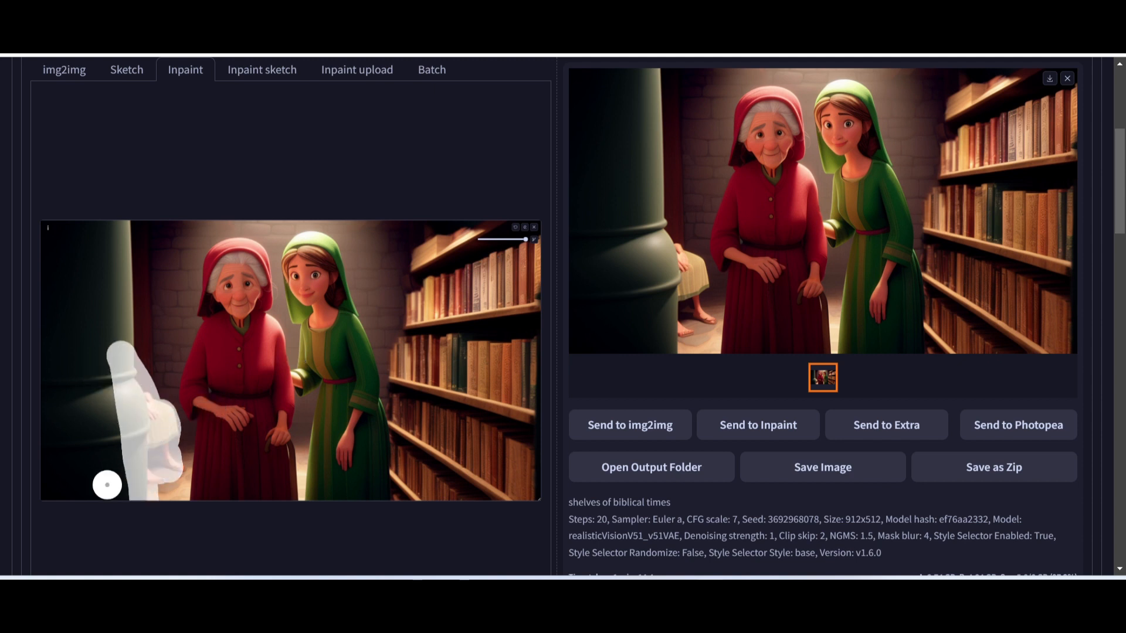
mouse_move(114, 495)
mouse_down()
mouse_move(91, 405)
mouse_move(84, 322)
mouse_move(94, 253)
mouse_move(119, 221)
mouse_move(111, 438)
mouse_move(69, 210)
mouse_move(70, 226)
mouse_move(119, 219)
mouse_move(63, 227)
mouse_move(47, 325)
mouse_move(57, 367)
mouse_move(54, 298)
mouse_move(71, 404)
mouse_move(57, 381)
mouse_move(58, 485)
mouse_move(70, 444)
mouse_move(86, 496)
mouse_move(81, 440)
mouse_move(101, 491)
mouse_move(101, 477)
mouse_move(118, 485)
mouse_move(129, 455)
mouse_move(114, 404)
mouse_move(49, 435)
mouse_move(49, 234)
mouse_up()
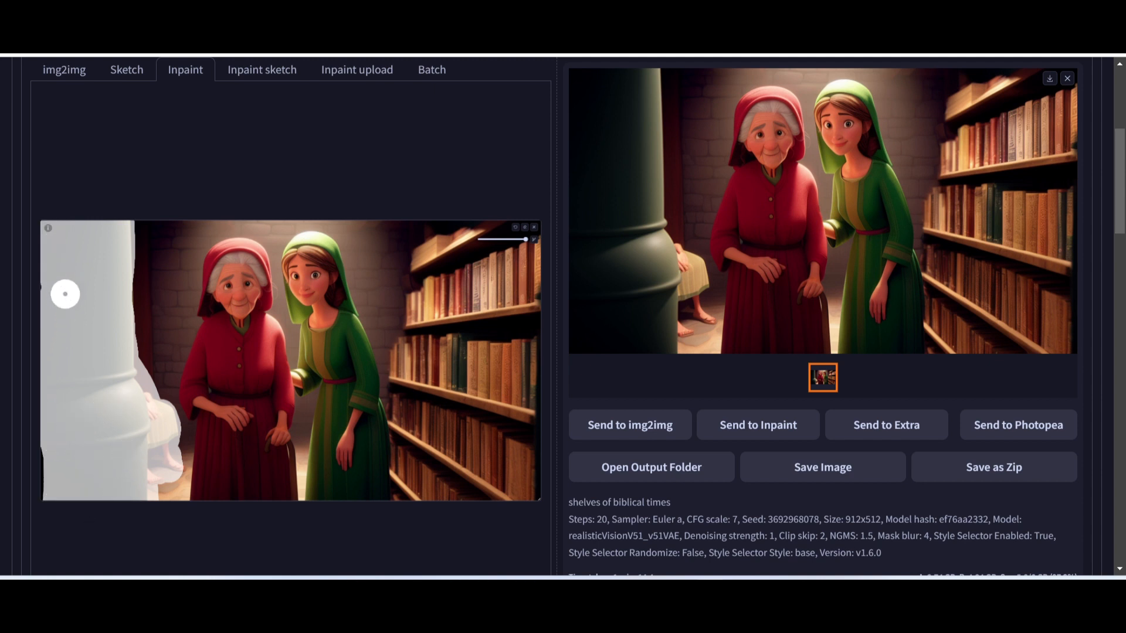
scroll(123, 457, down, 1)
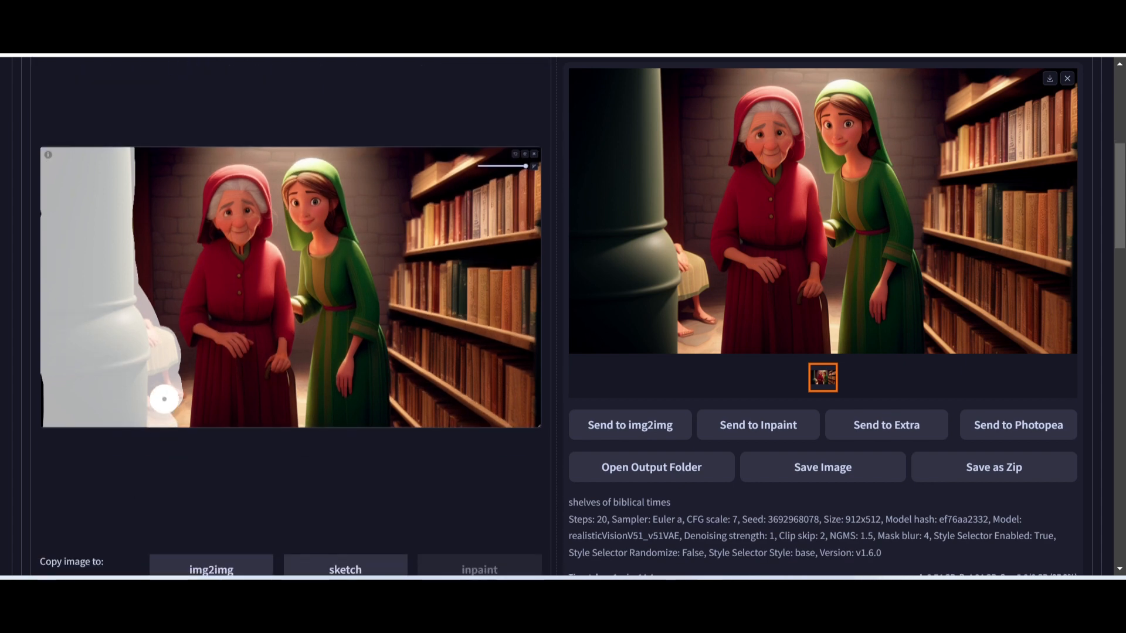
- Generate the inpainting of the masked pillar area with the existing prompt "shelves of biblical times"
scroll(28, 337, up, 5)
scroll(28, 336, up, 1)
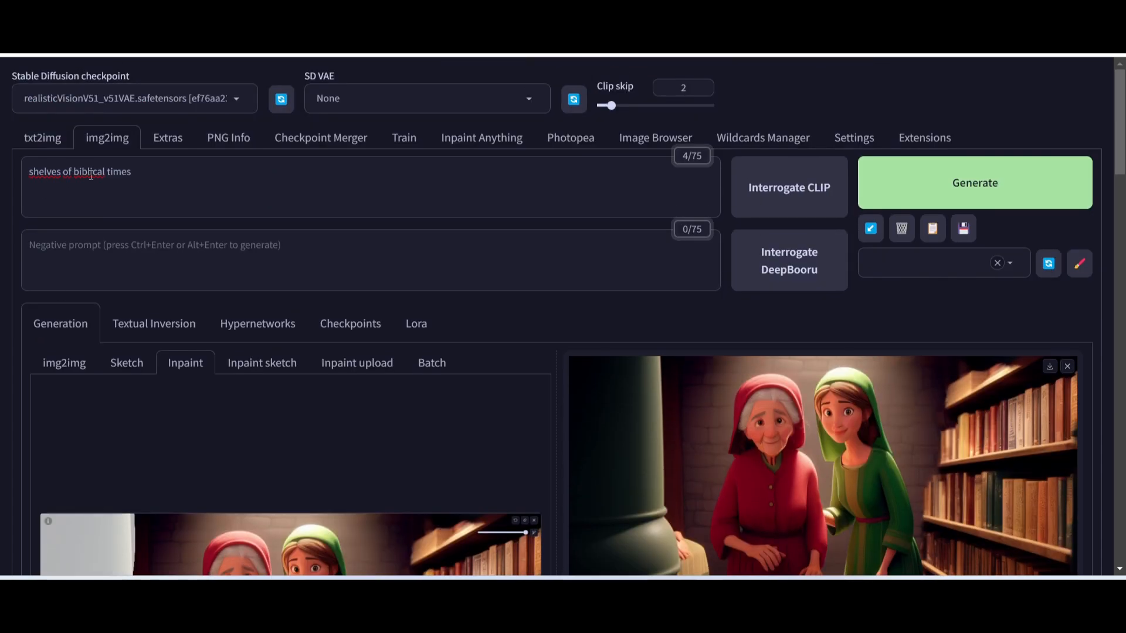
scroll(103, 186, down, 5)
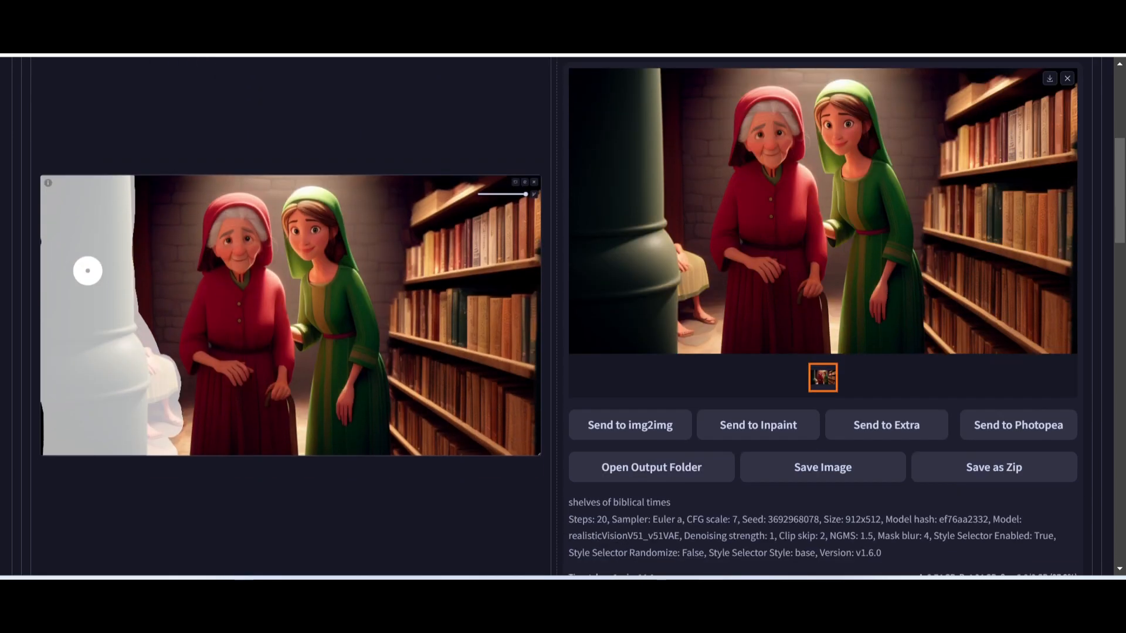
scroll(406, 360, up, 5)
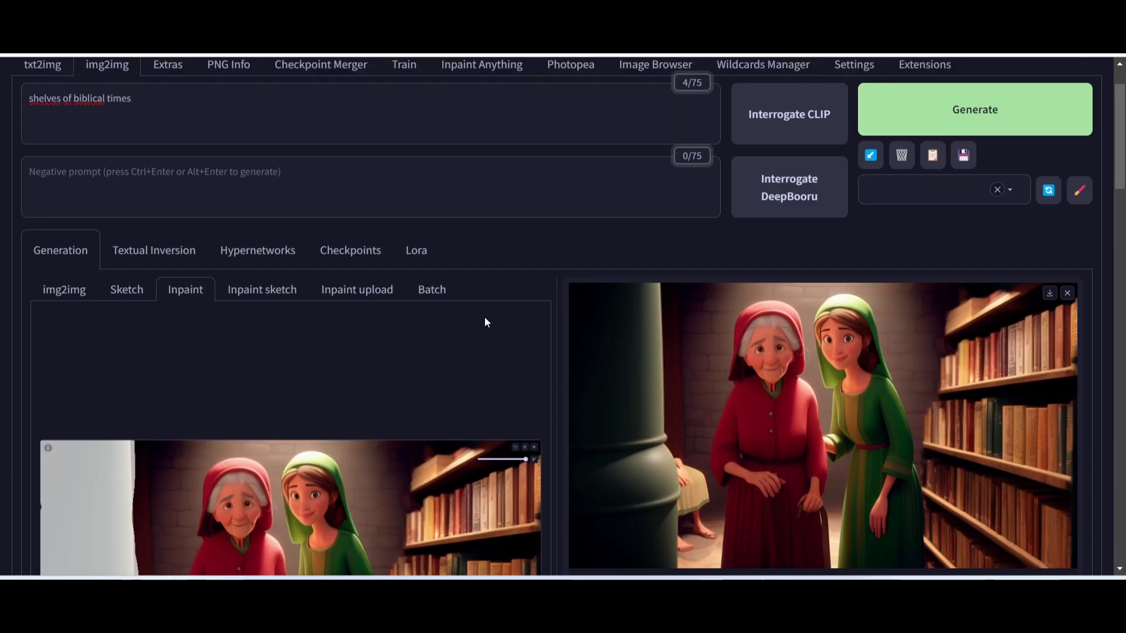
click(980, 102)
scroll(985, 123, down, 2)
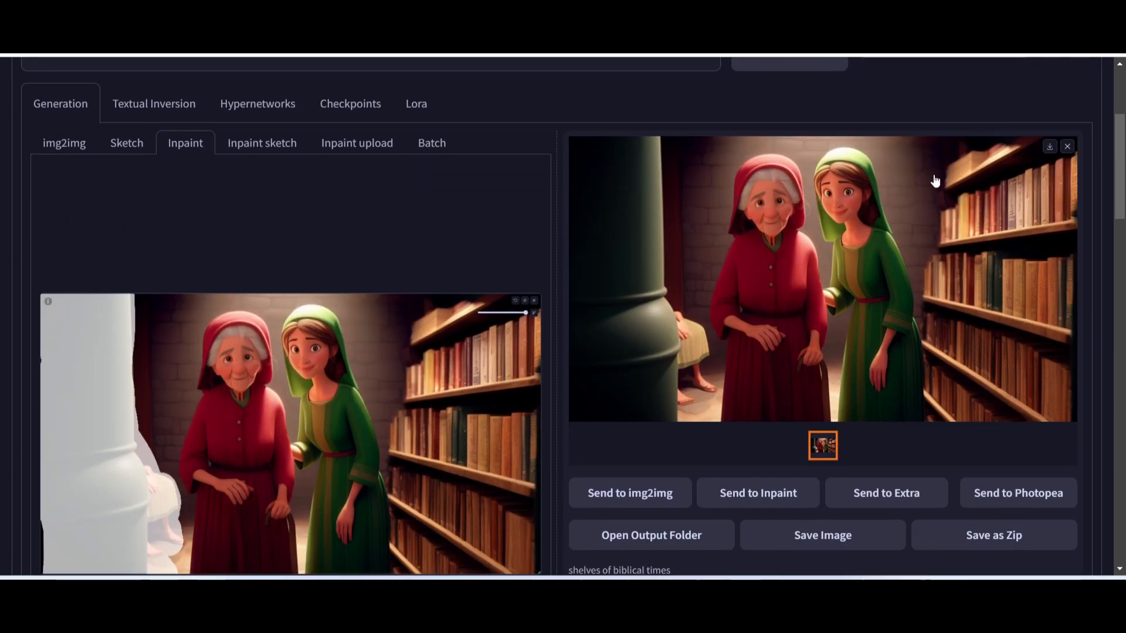
scroll(932, 180, up, 3)
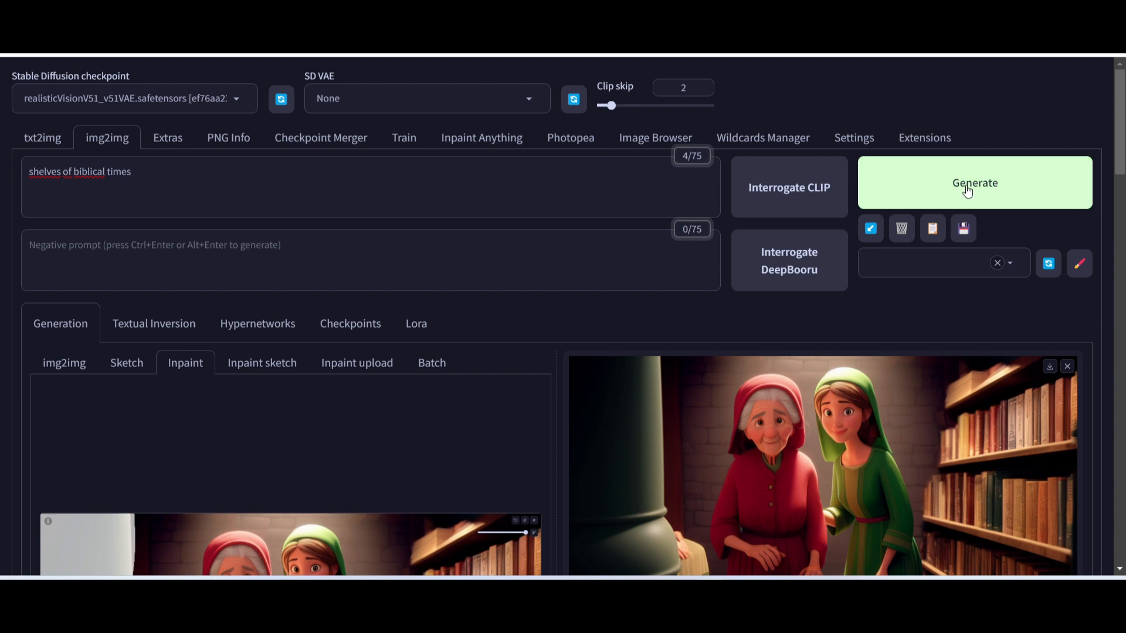
click(968, 192)
scroll(968, 191, down, 3)
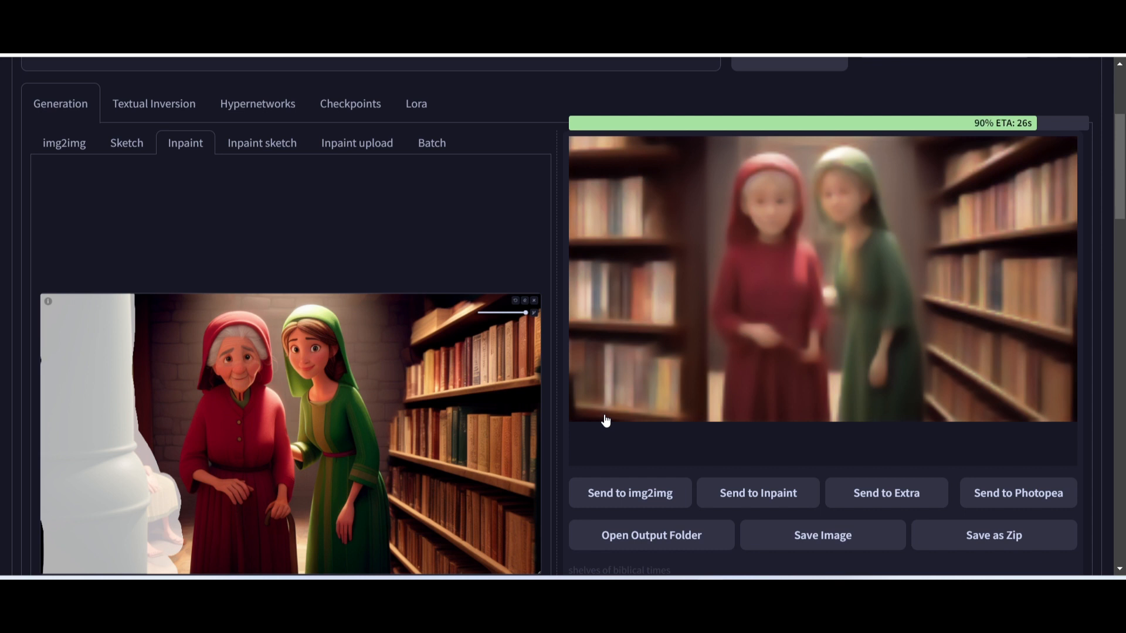
scroll(749, 319, up, 3)
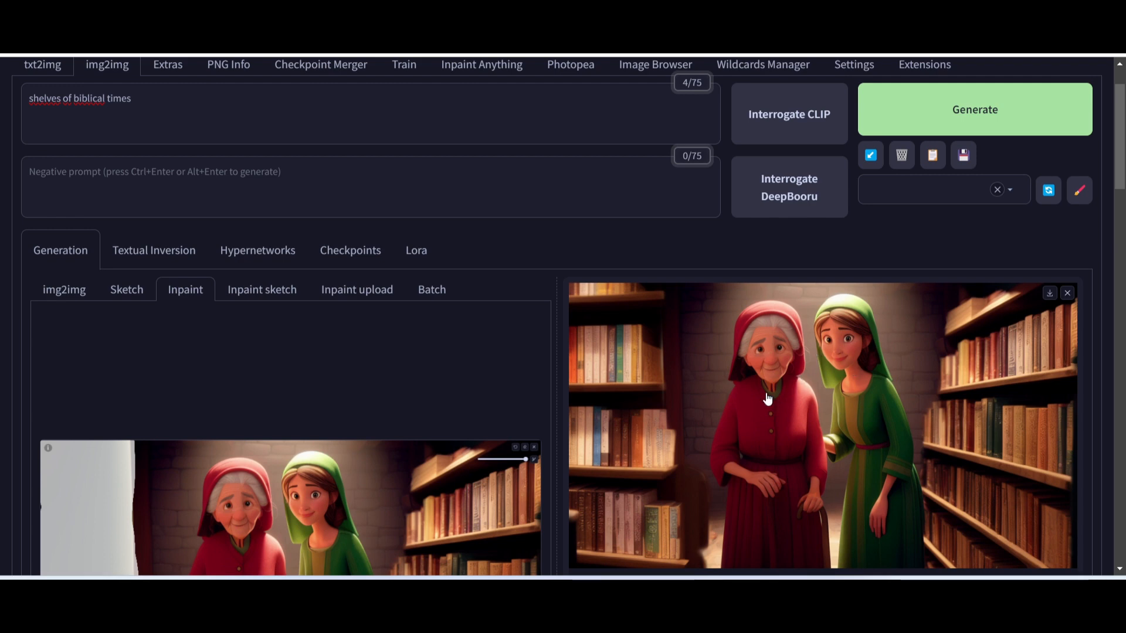
scroll(745, 395, down, 1)
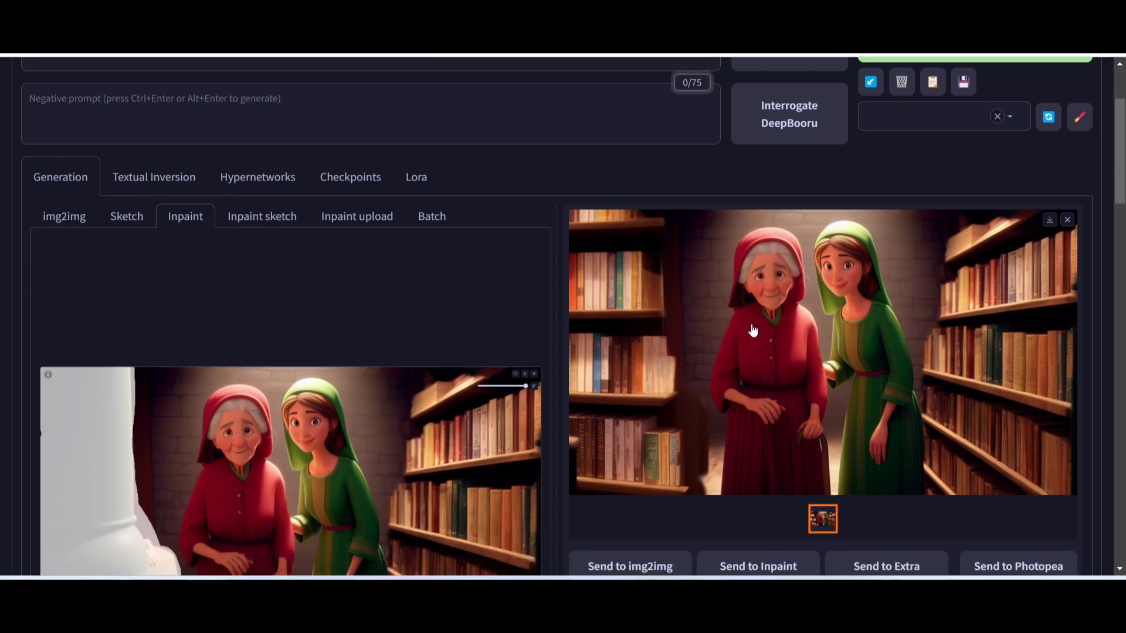
- Expand the img2img ControlNet section and examine the control types, preprocessor and model options of its first unit
scroll(216, 212, up, 2)
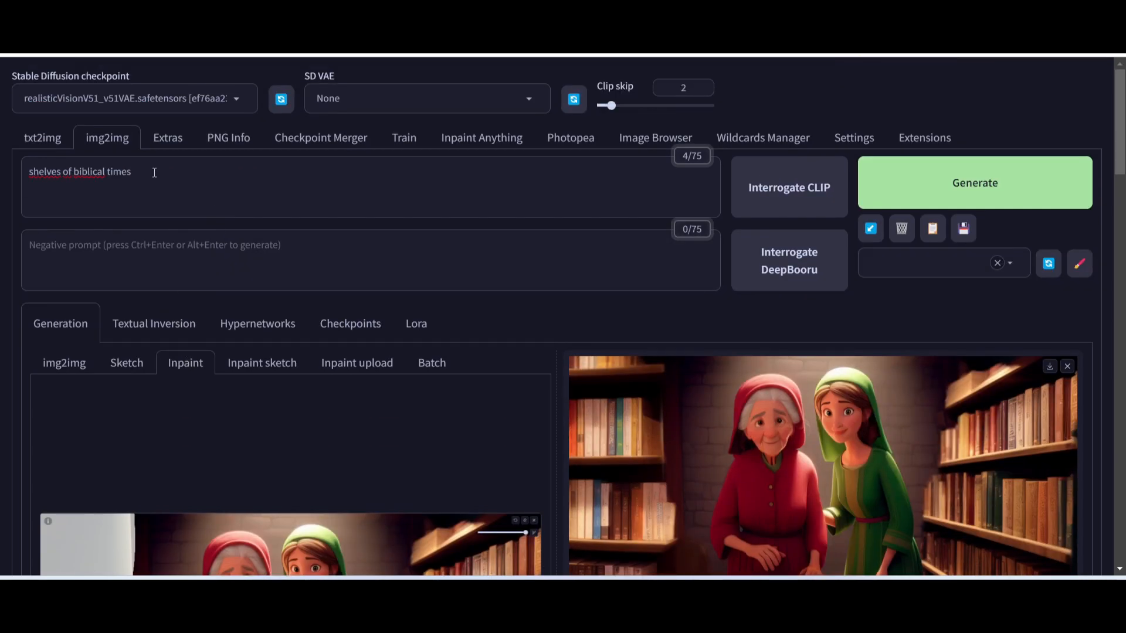
scroll(277, 322, down, 20)
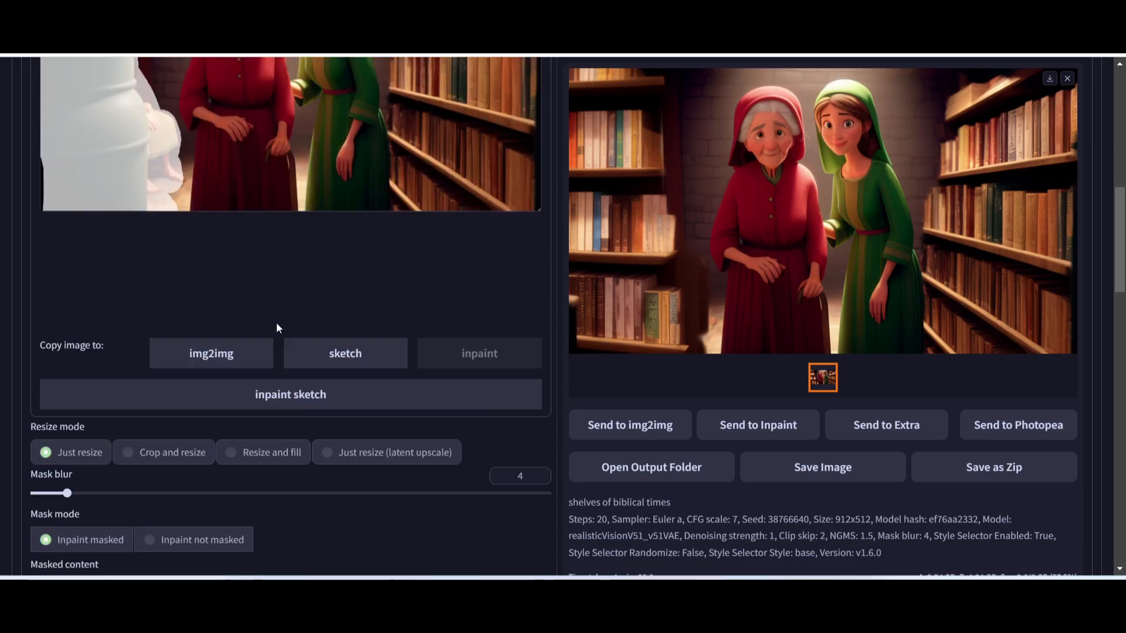
scroll(278, 326, down, 1)
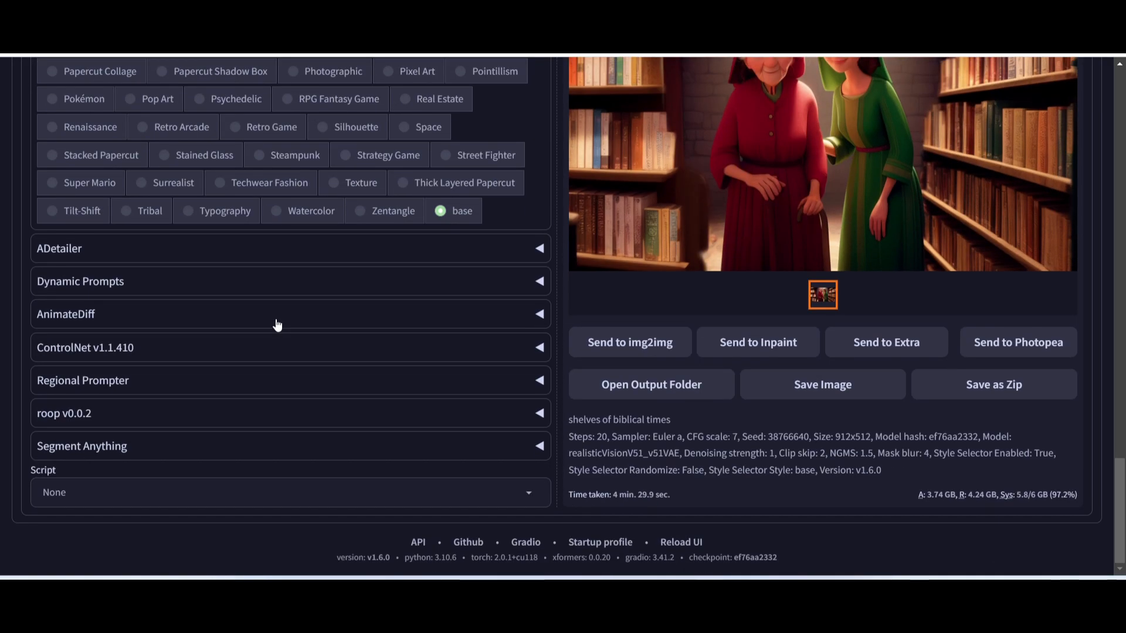
click(83, 348)
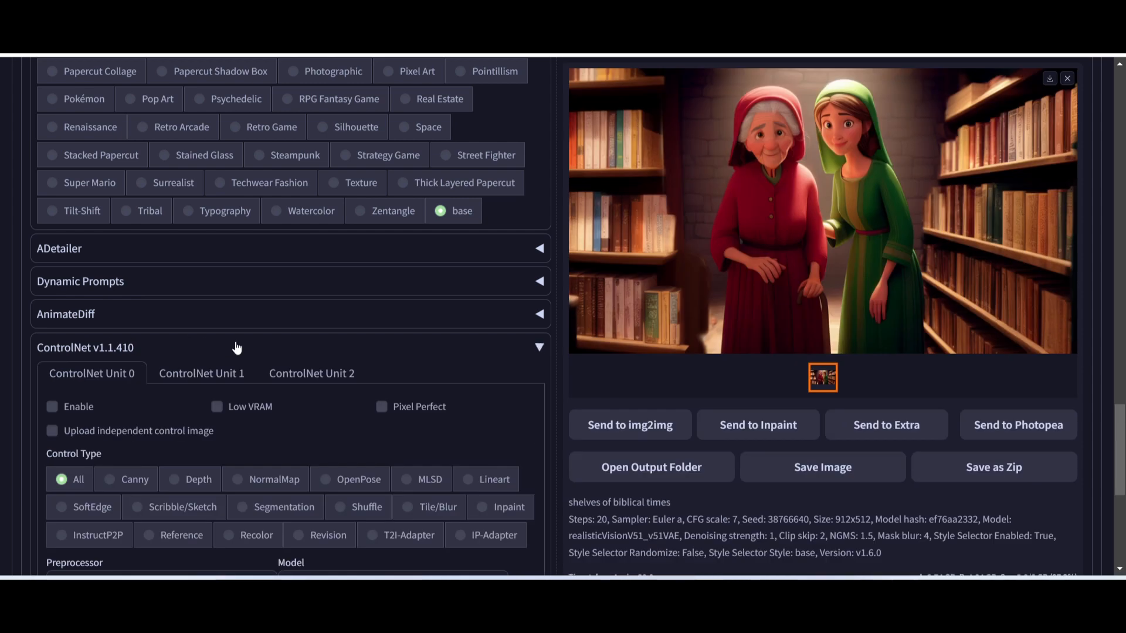
scroll(235, 343, down, 6)
scroll(136, 265, up, 5)
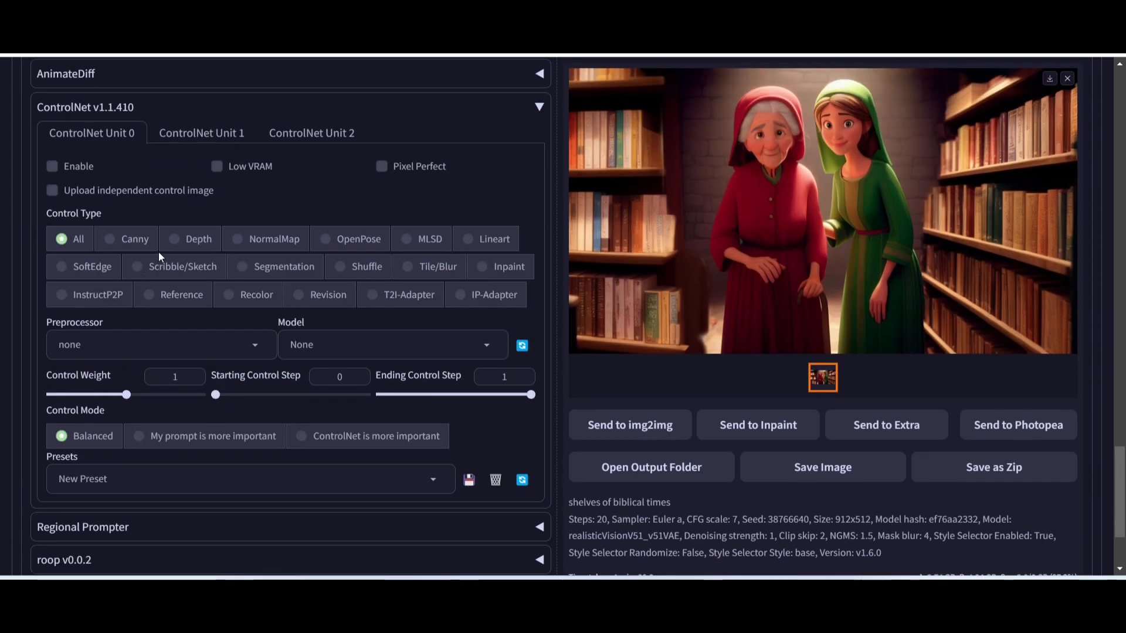
click(115, 264)
- Switch to txt2img and examine the ControlNet Inpaint unit's settings used to widen the original picture
scroll(117, 258, up, 15)
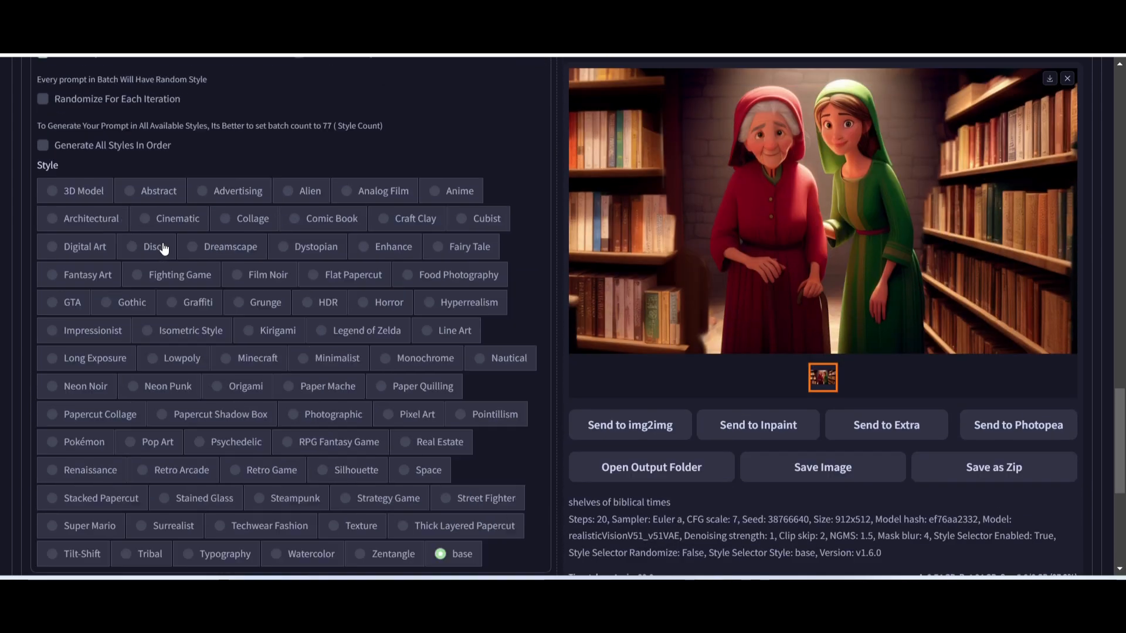
scroll(88, 264, up, 8)
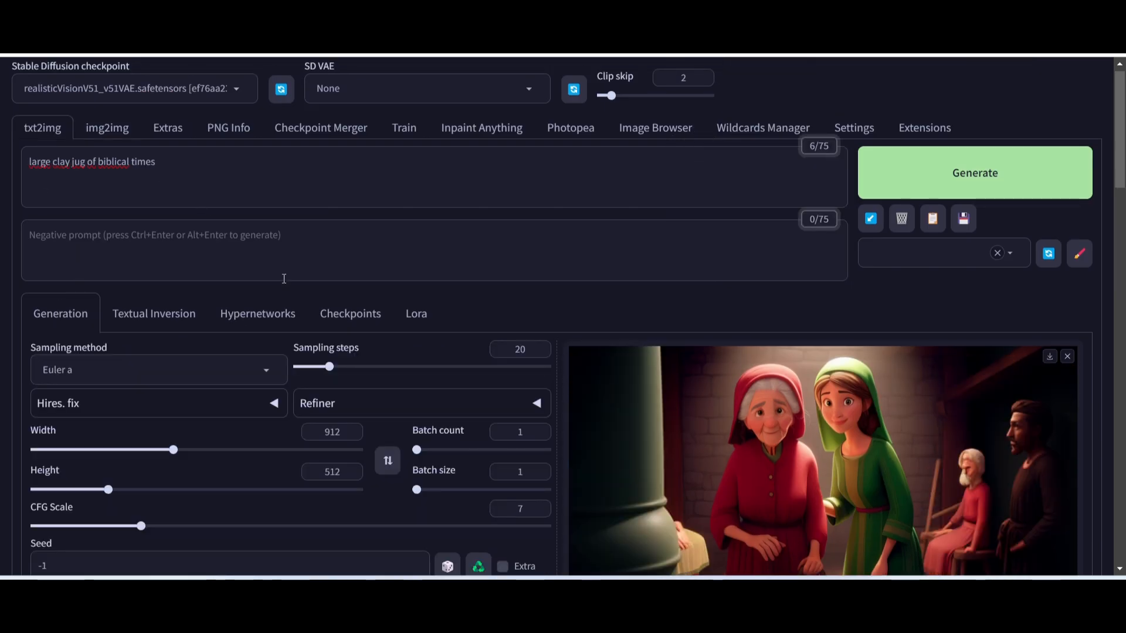
scroll(278, 279, down, 15)
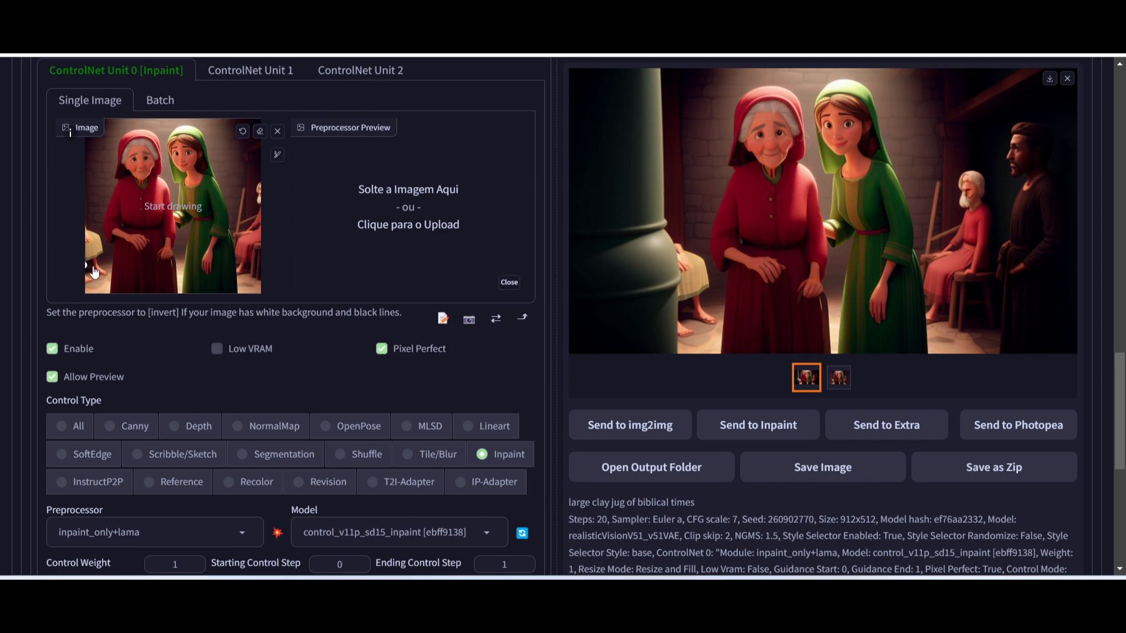
scroll(166, 256, up, 15)
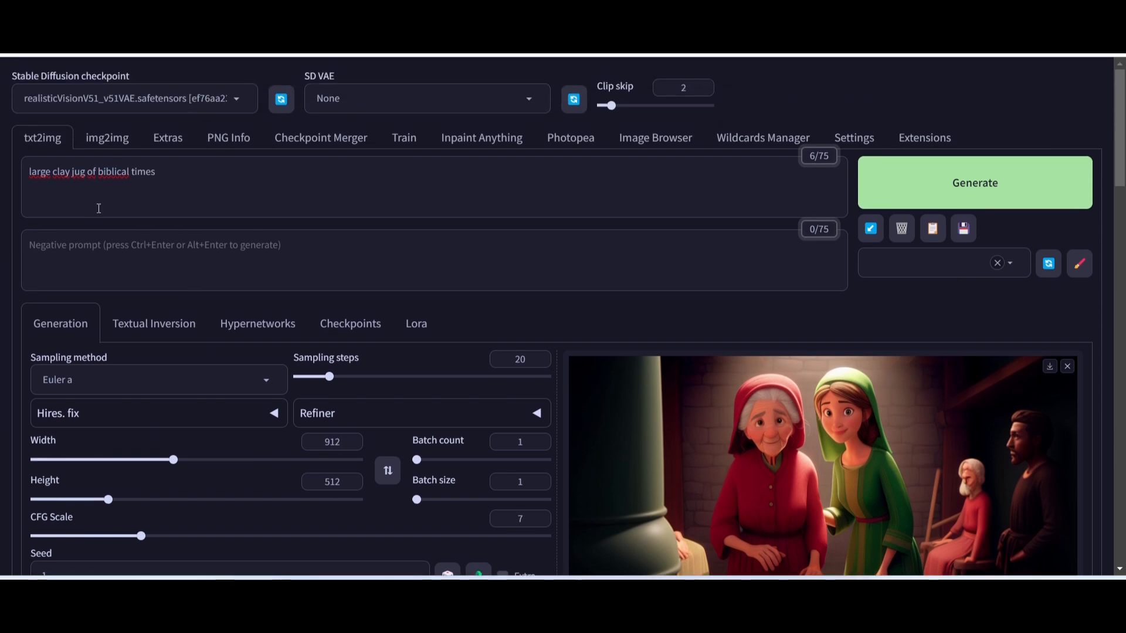
- Return to img2img and examine the inpainted image with the shelves on both sides of the two women
click(105, 139)
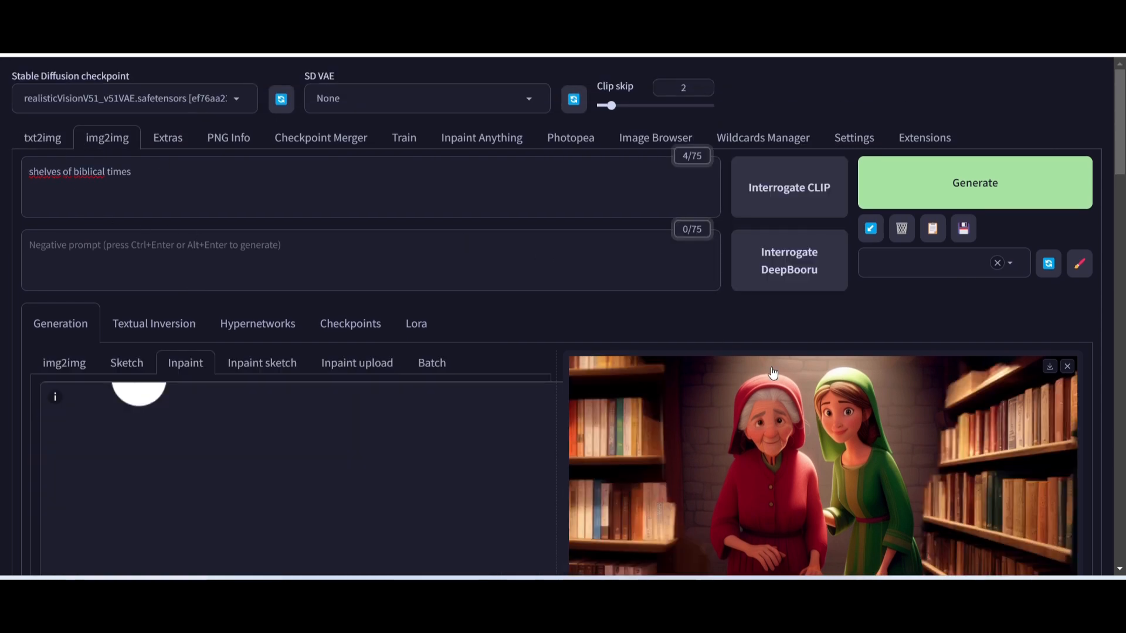
scroll(773, 373, down, 3)
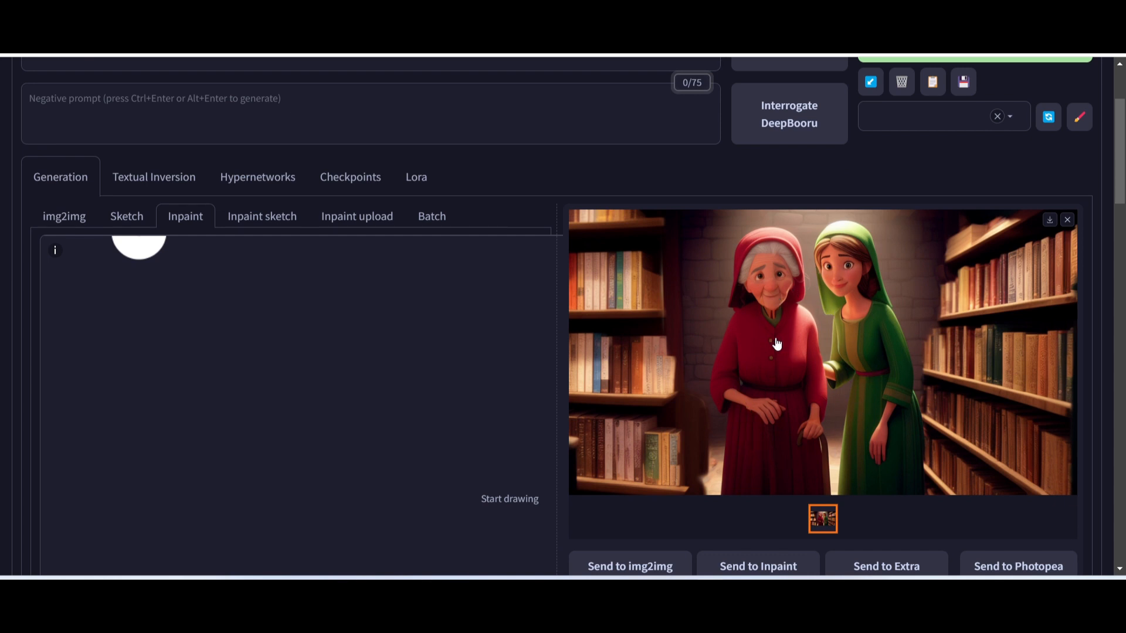
scroll(777, 344, up, 3)
scroll(777, 344, down, 3)
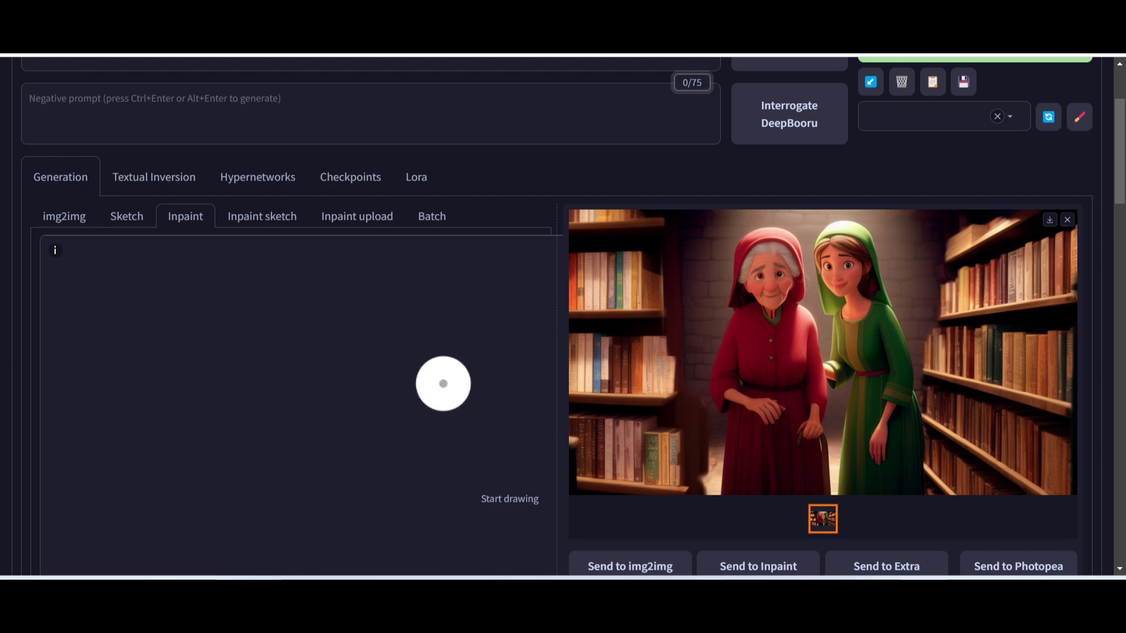
scroll(443, 382, up, 3)
scroll(452, 487, down, 4)
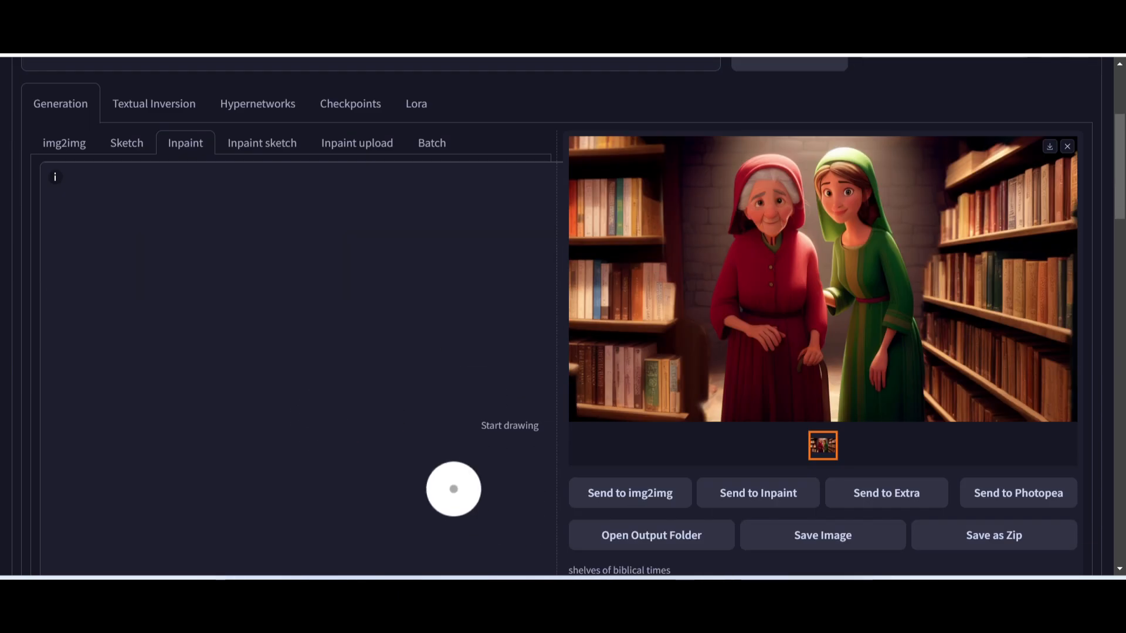